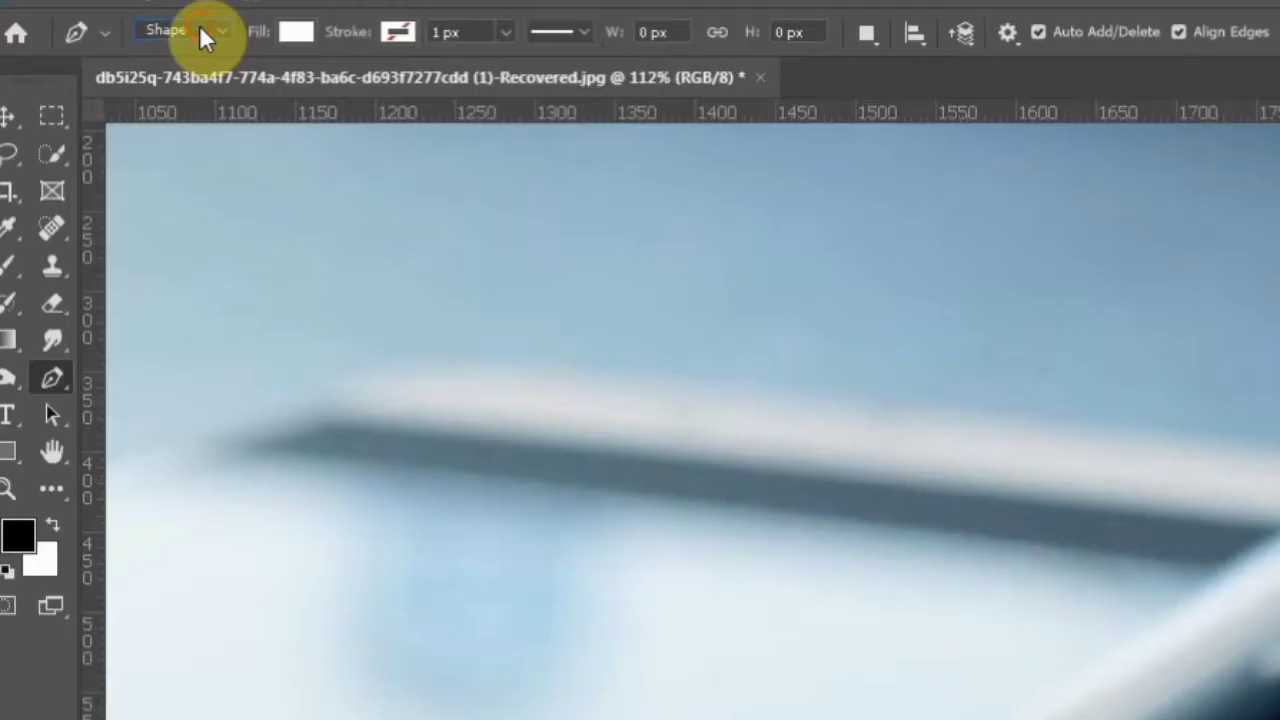
Set the Pen tool to Path mode and trace the phone screen's edge beside the home button, corner to corner.
left_click(199, 32)
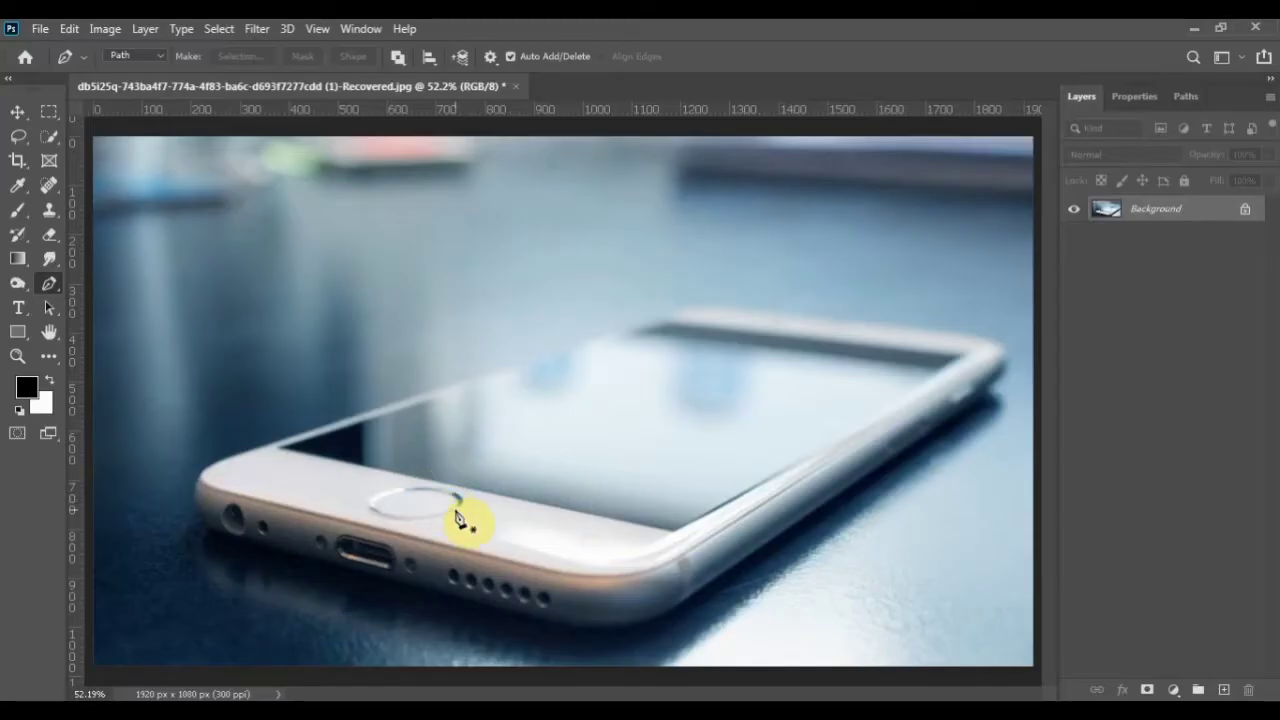
scroll(457, 514, "up", 5)
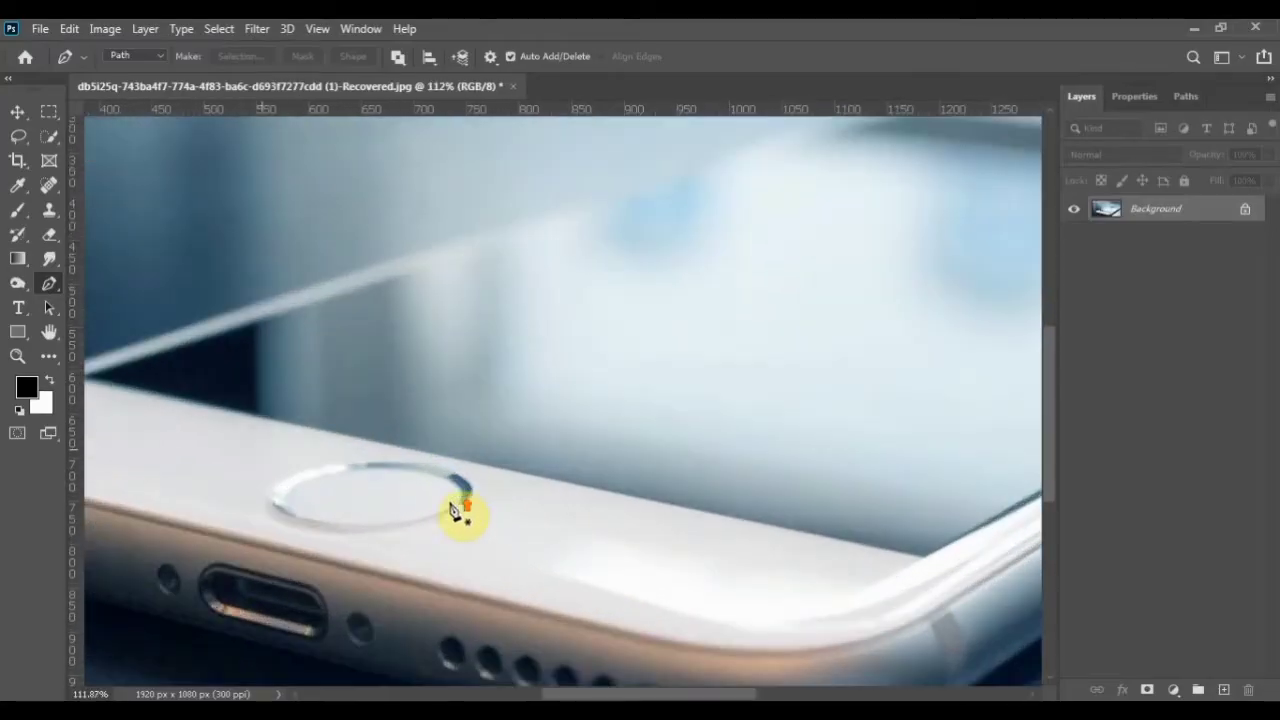
left_click_drag(640, 692, 615, 690)
left_click(196, 376)
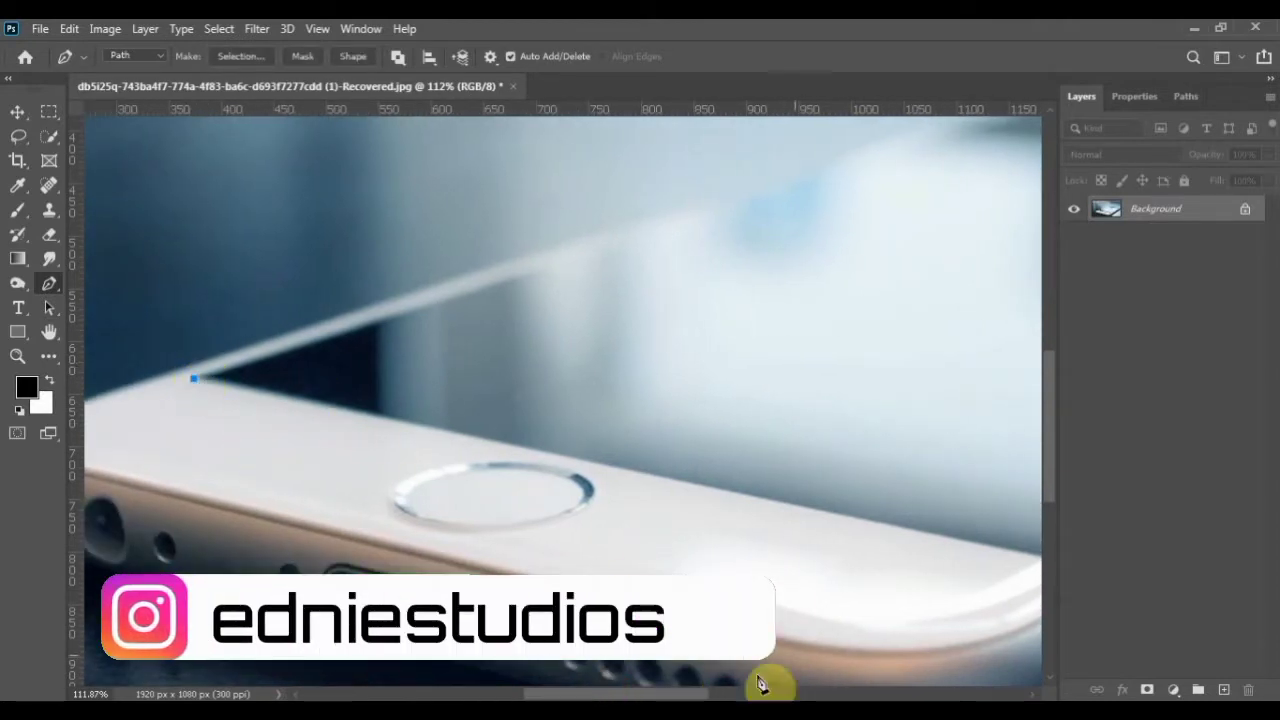
left_click_drag(662, 695, 733, 688)
left_click(903, 560)
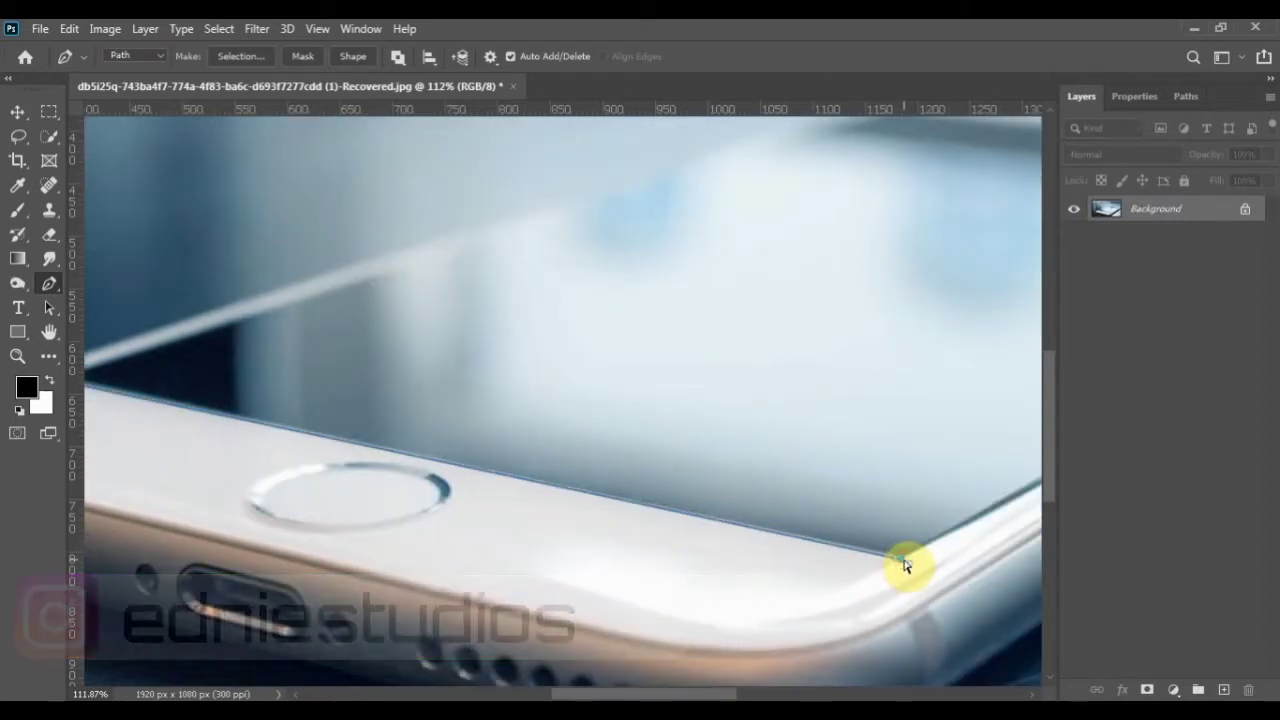
Continue the path along the screen's long near side and around its far edge, closing it at the starting corner.
left_click_drag(657, 693, 781, 690)
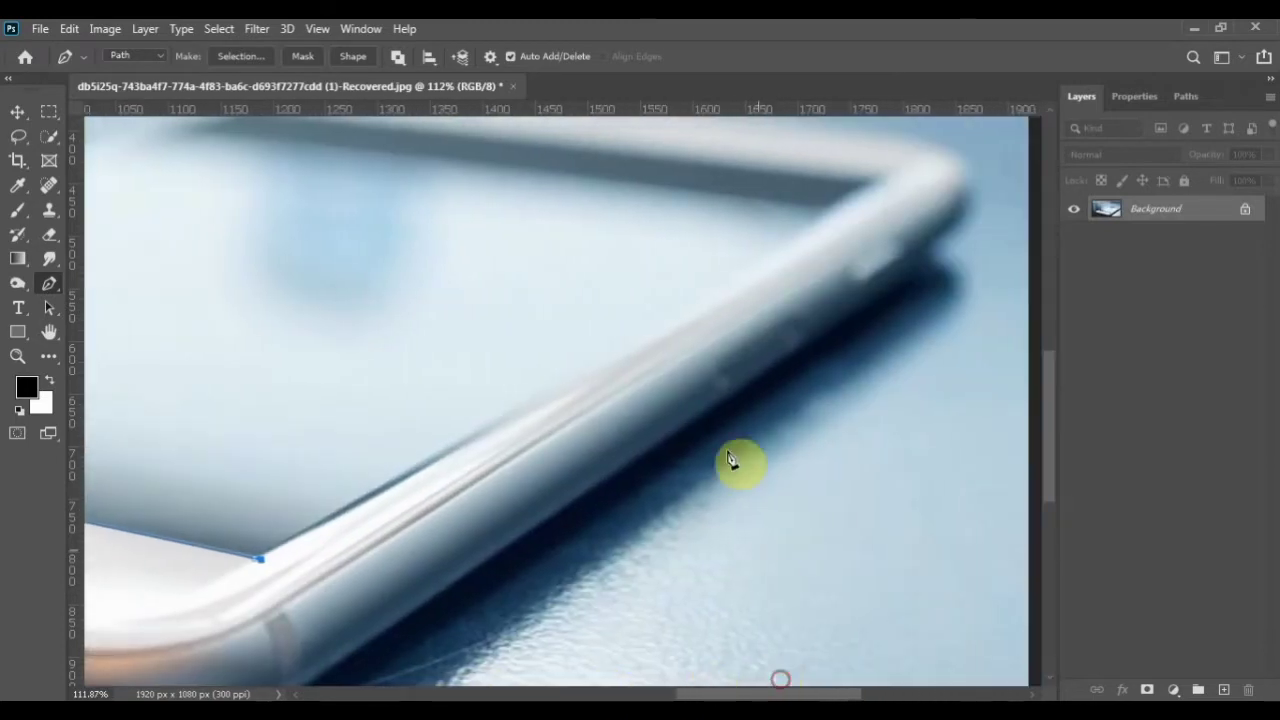
left_click_drag(773, 255, 812, 222)
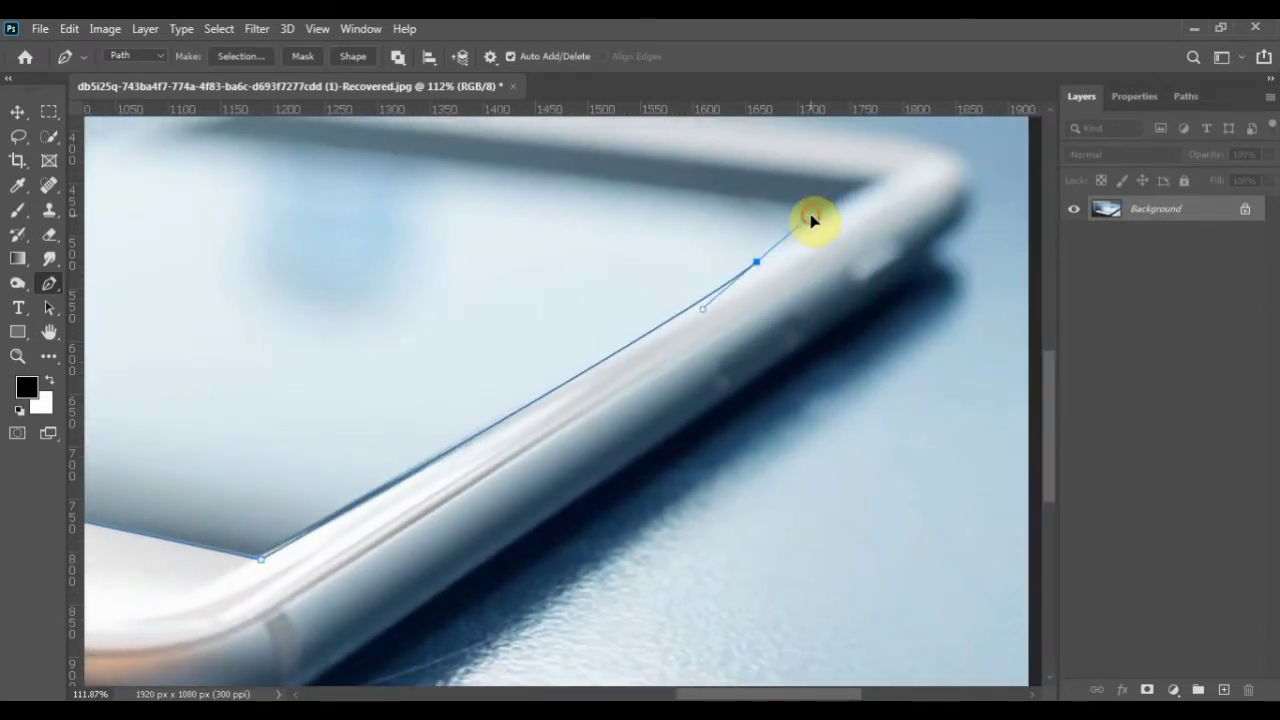
left_click(757, 263, "alt")
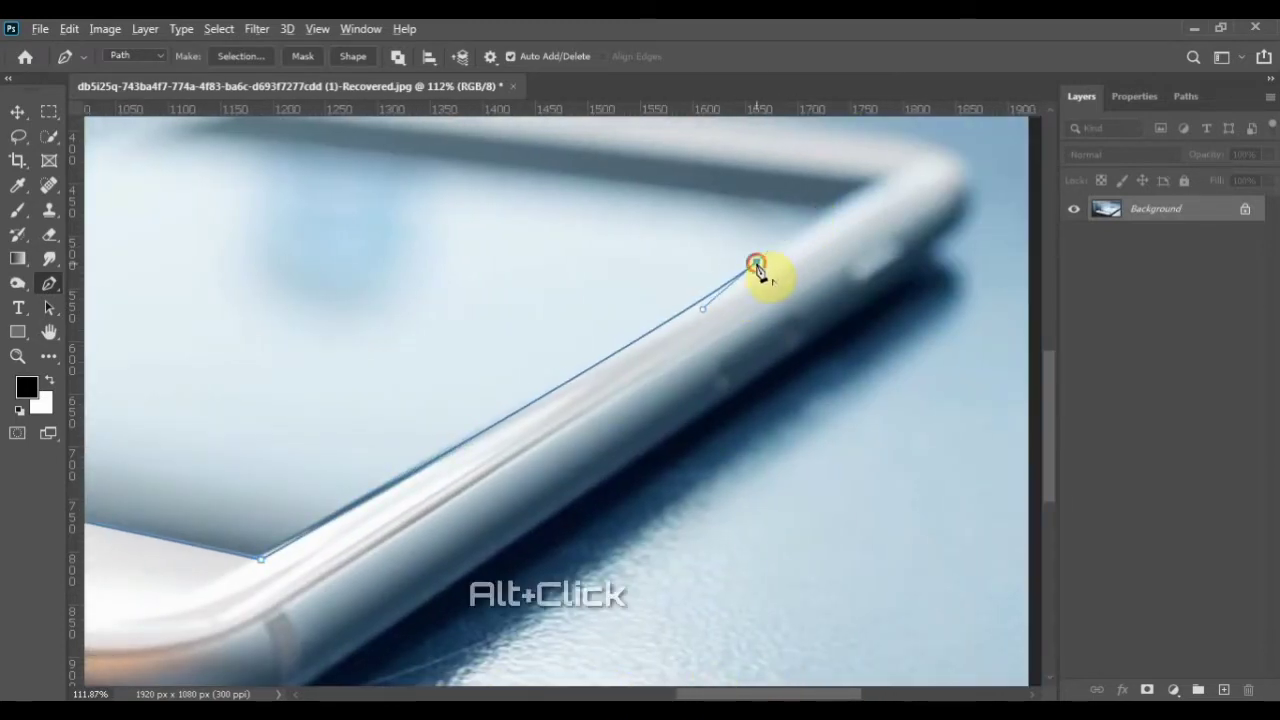
left_click(886, 177)
scroll(891, 182, "up", 2)
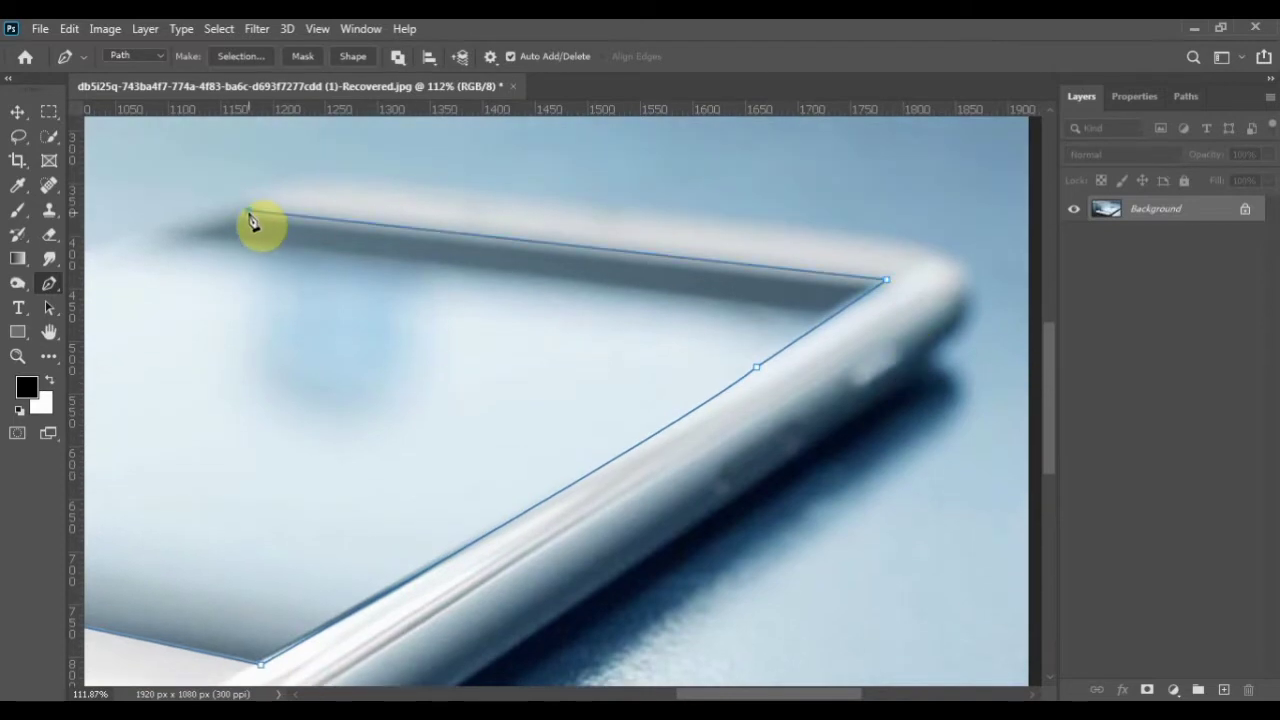
left_click_drag(728, 693, 521, 691)
left_click(364, 400)
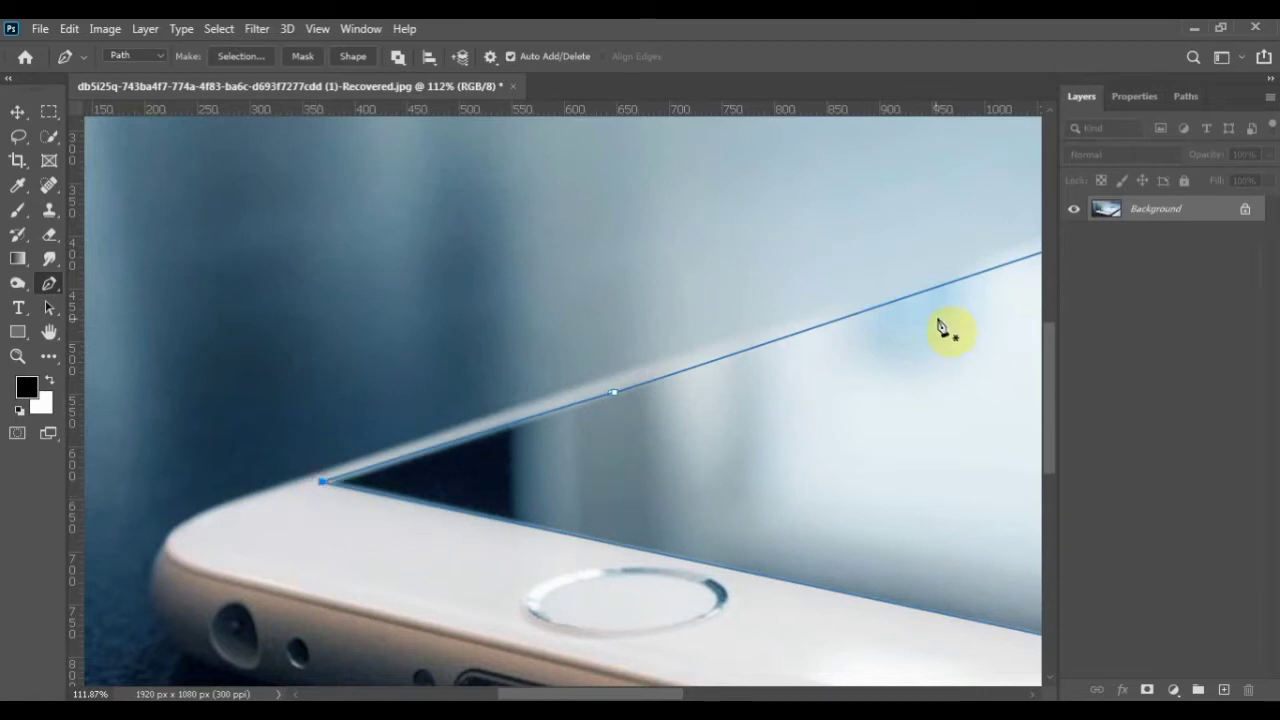
Convert the screen path to a selection and use it to mask a duplicate of the Background layer.
key("ctrl+0")
right_click(745, 278)
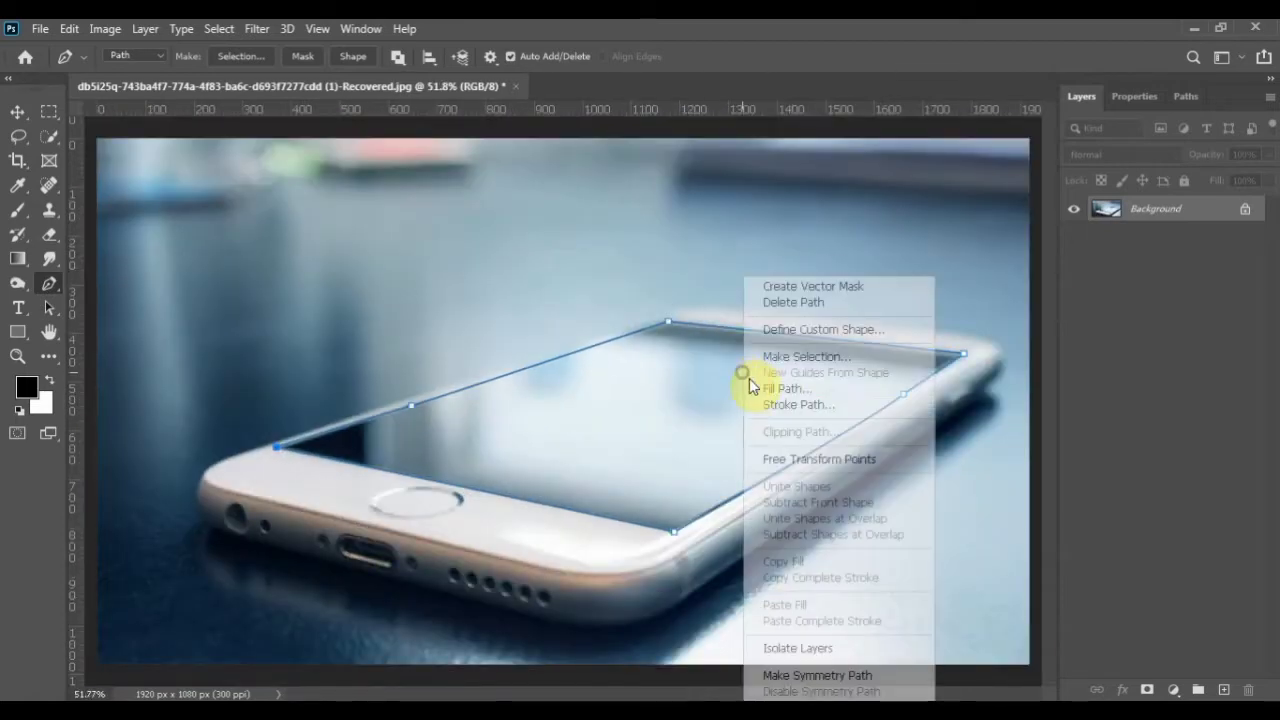
left_click(800, 355)
left_click(453, 236)
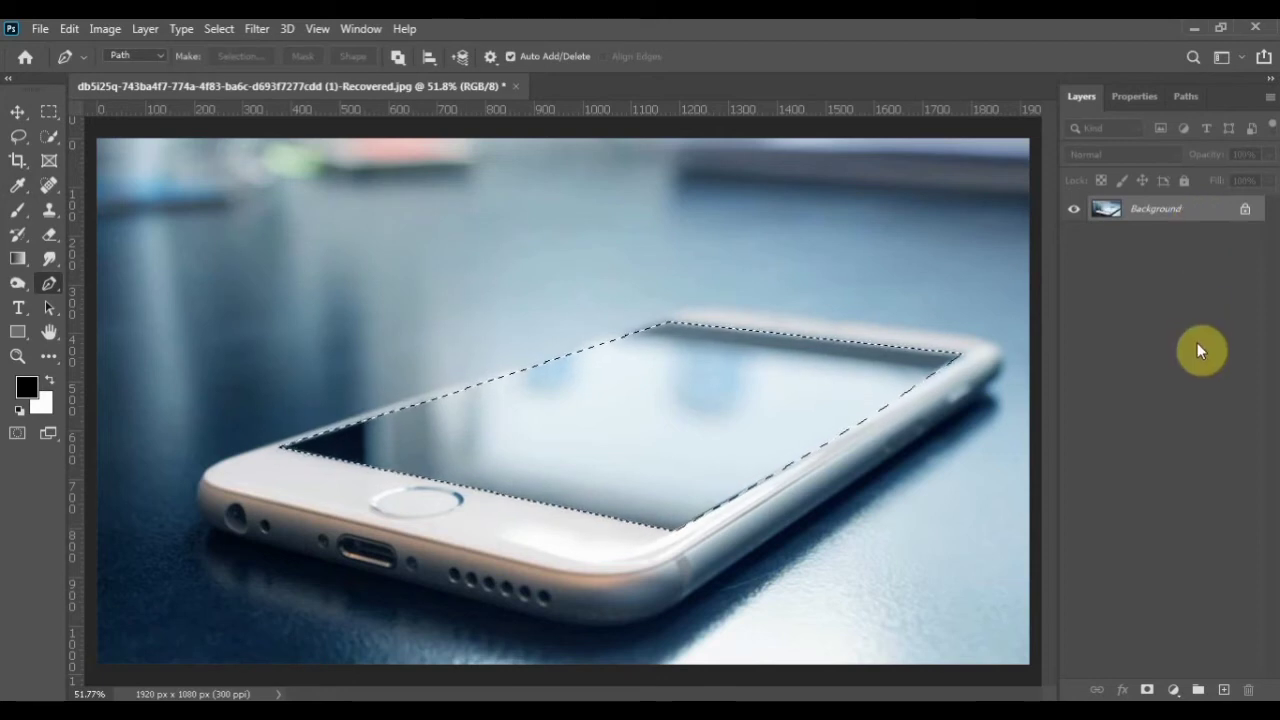
left_click_drag(1177, 223, 1217, 689)
left_click(1147, 689)
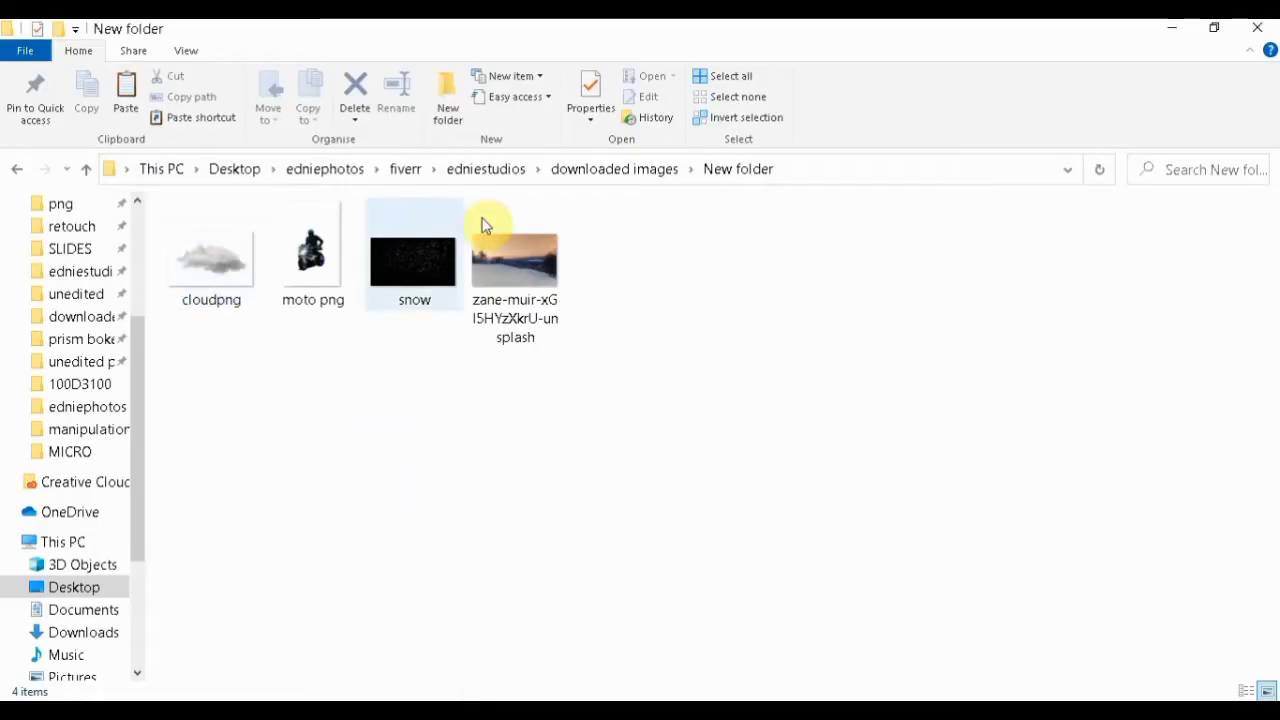
Place the zane-muir unsplash snow photo from the image folder and stretch it to 11.74% width and 13.38% height.
left_click_drag(486, 229, 615, 475)
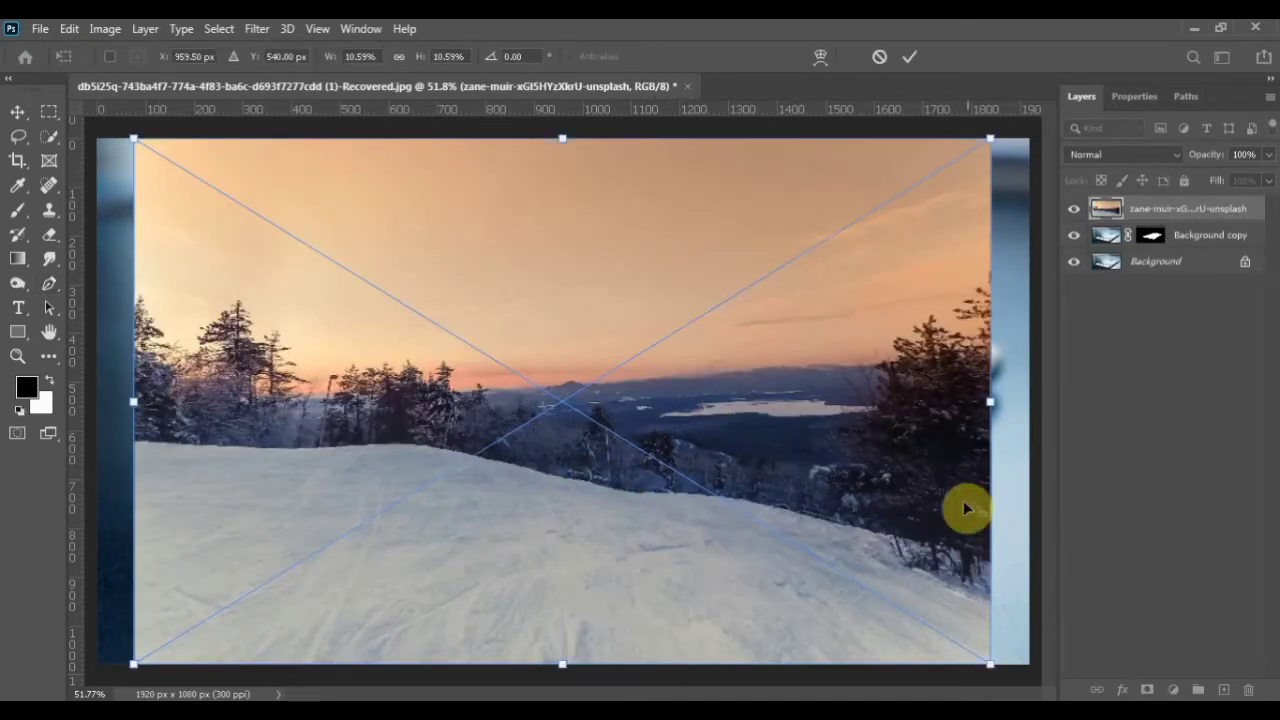
left_click_drag(990, 401, 1063, 349)
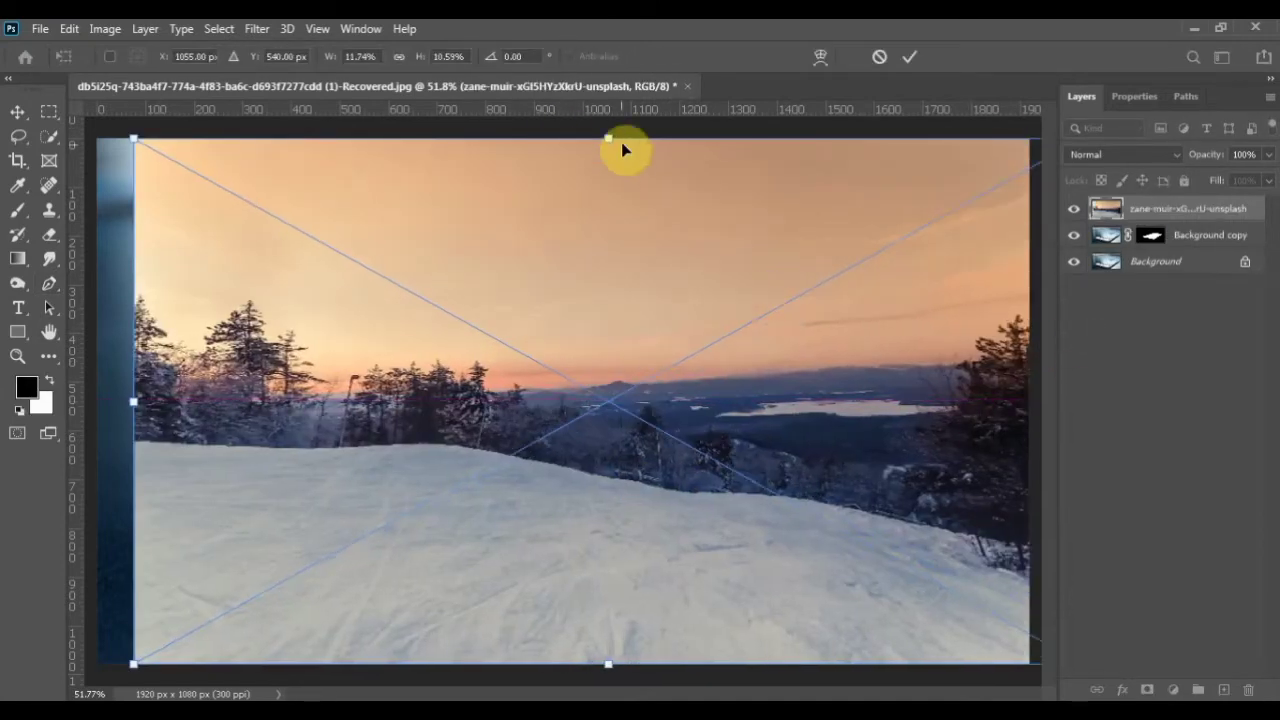
left_click_drag(621, 142, 646, 29)
left_click_drag(612, 340, 590, 305)
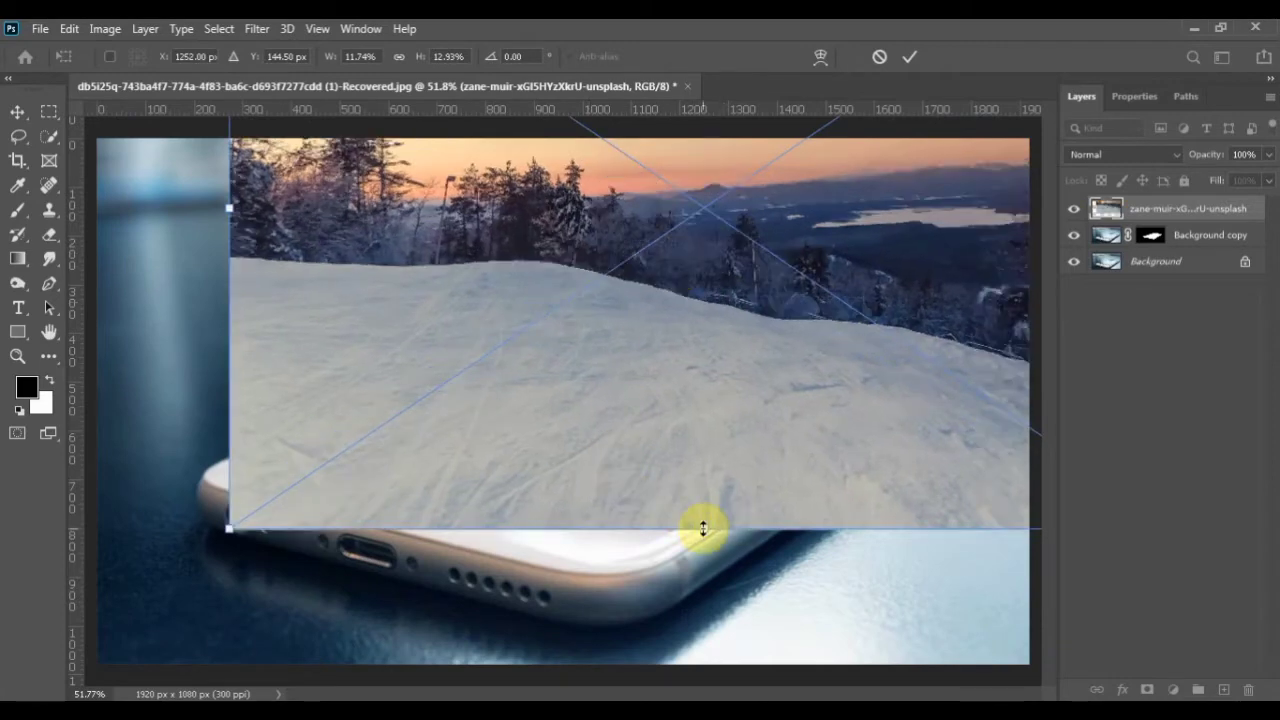
left_click_drag(703, 528, 703, 551)
Lower the snow photo's opacity to 59% and position it at X 1273, Y 138.5 px so its snow covers the phone screen.
left_click_drag(1203, 163, 1171, 157)
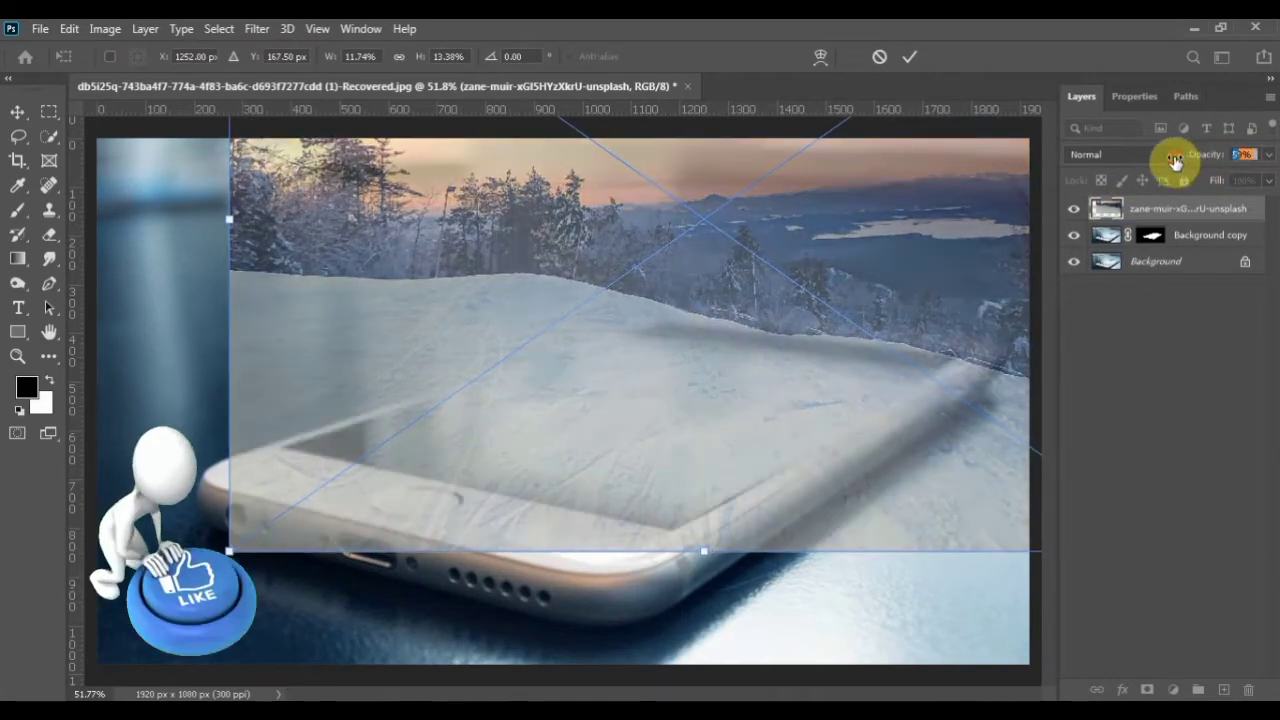
left_click_drag(643, 406, 653, 390)
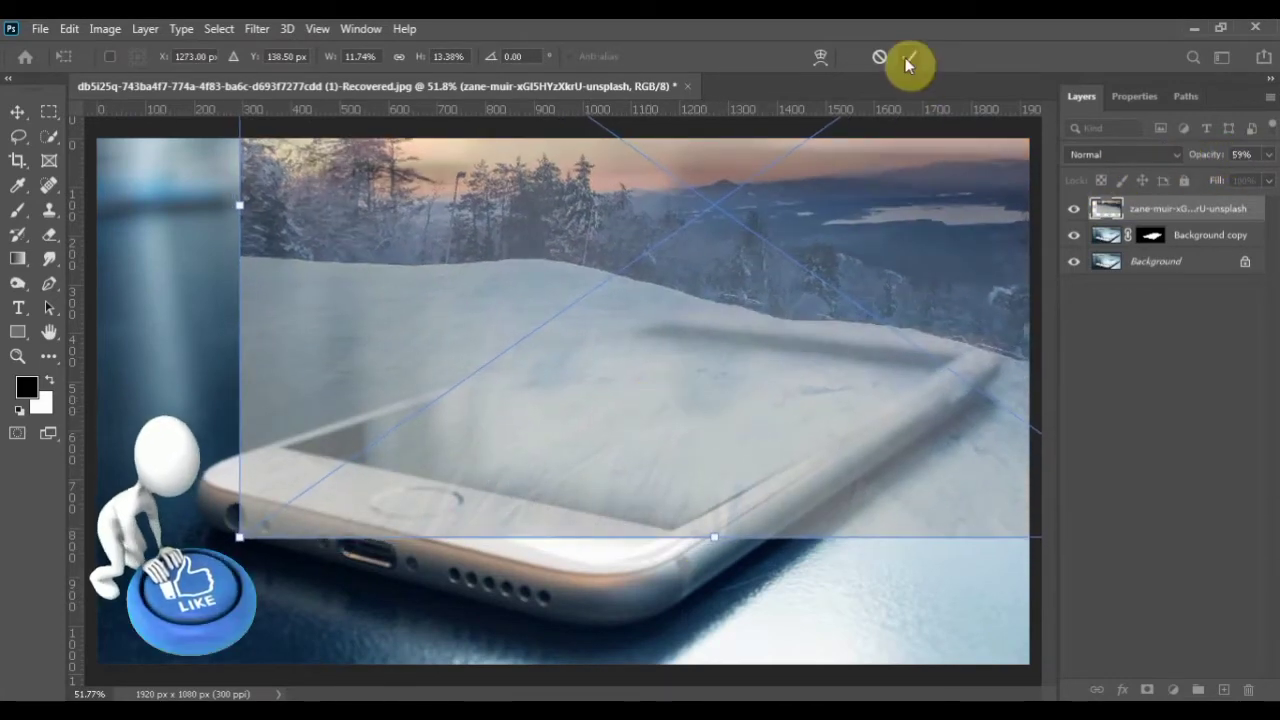
left_click(909, 57)
key("p")
Restore the snow photo's opacity to 100% and clip it to the masked Background copy layer.
left_click_drag(1197, 157, 1256, 148)
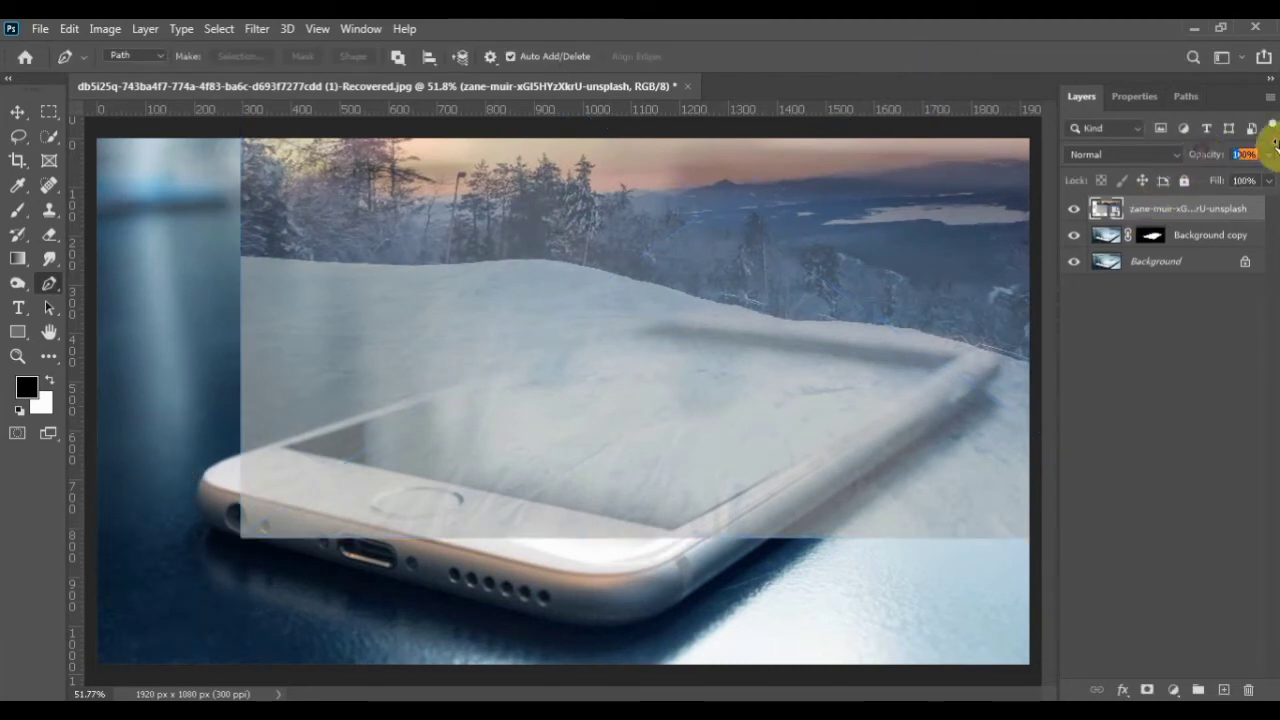
left_click(1160, 214, "alt")
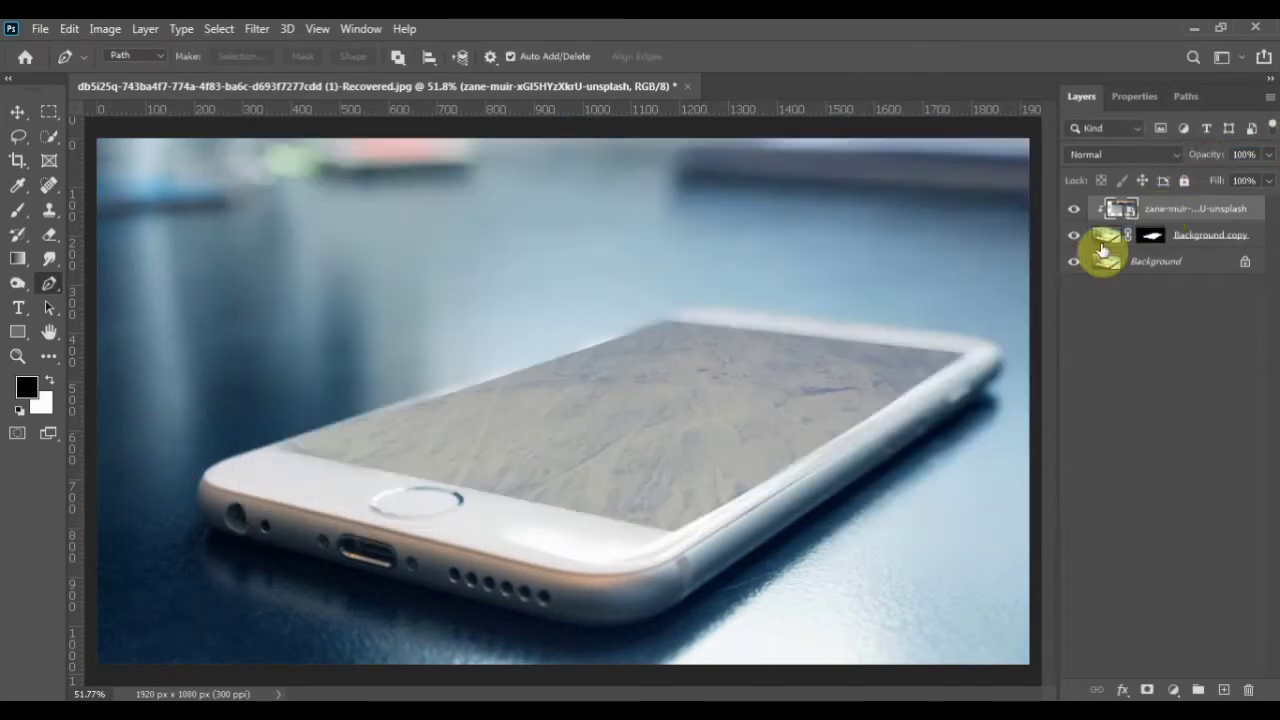
Touch up the Background copy's layer mask at the screen's corner near the headphone jack, using the 45 px soft brush.
left_click(1151, 236)
key("x")
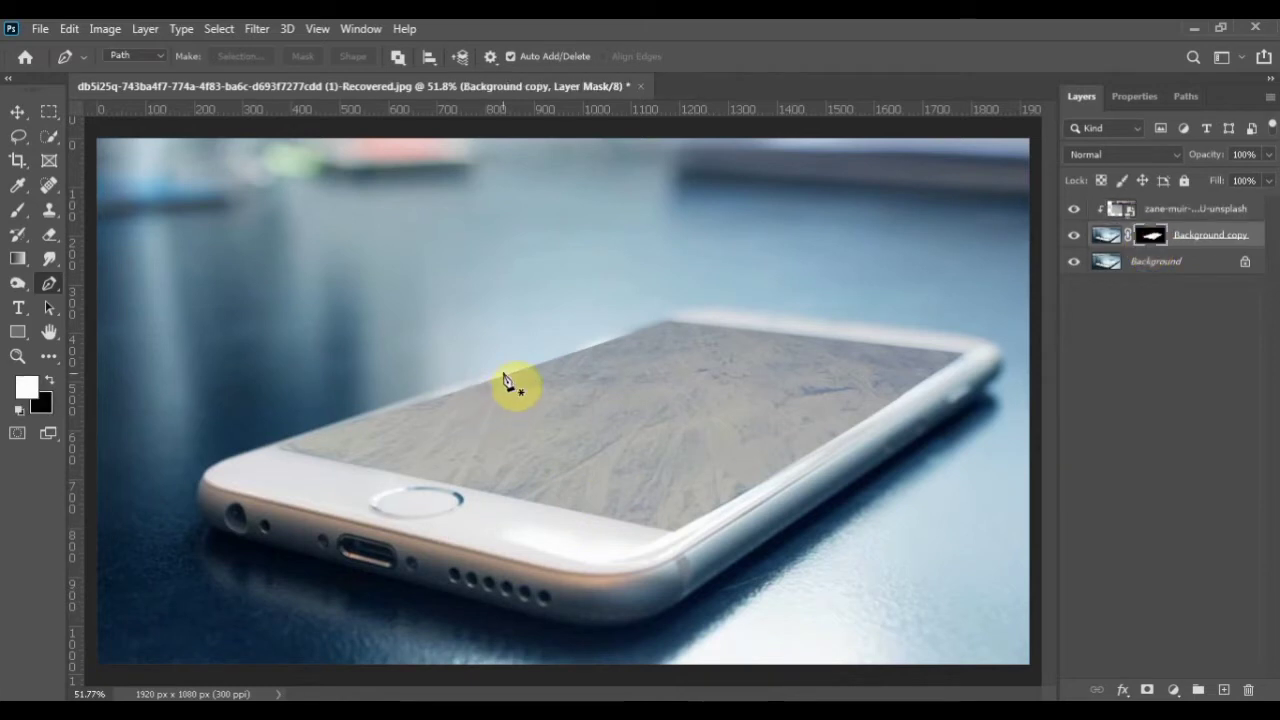
left_click(20, 213)
scroll(183, 350, "up", 9)
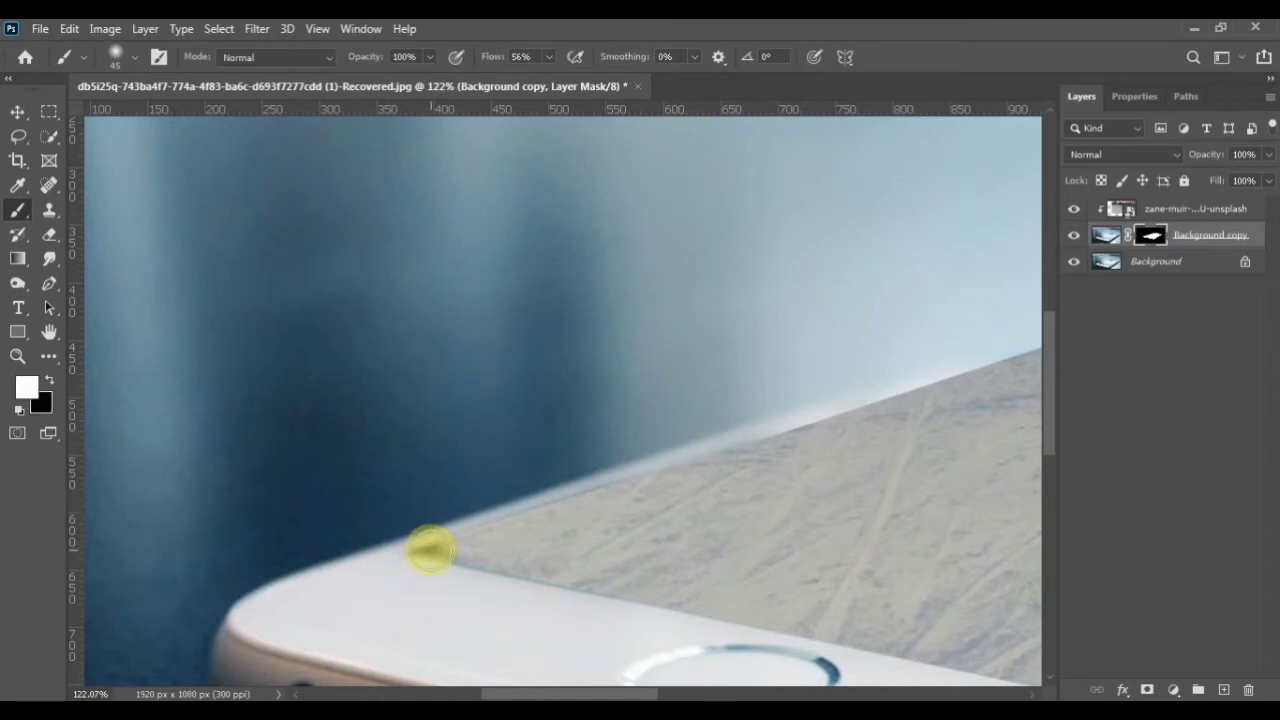
key("x")
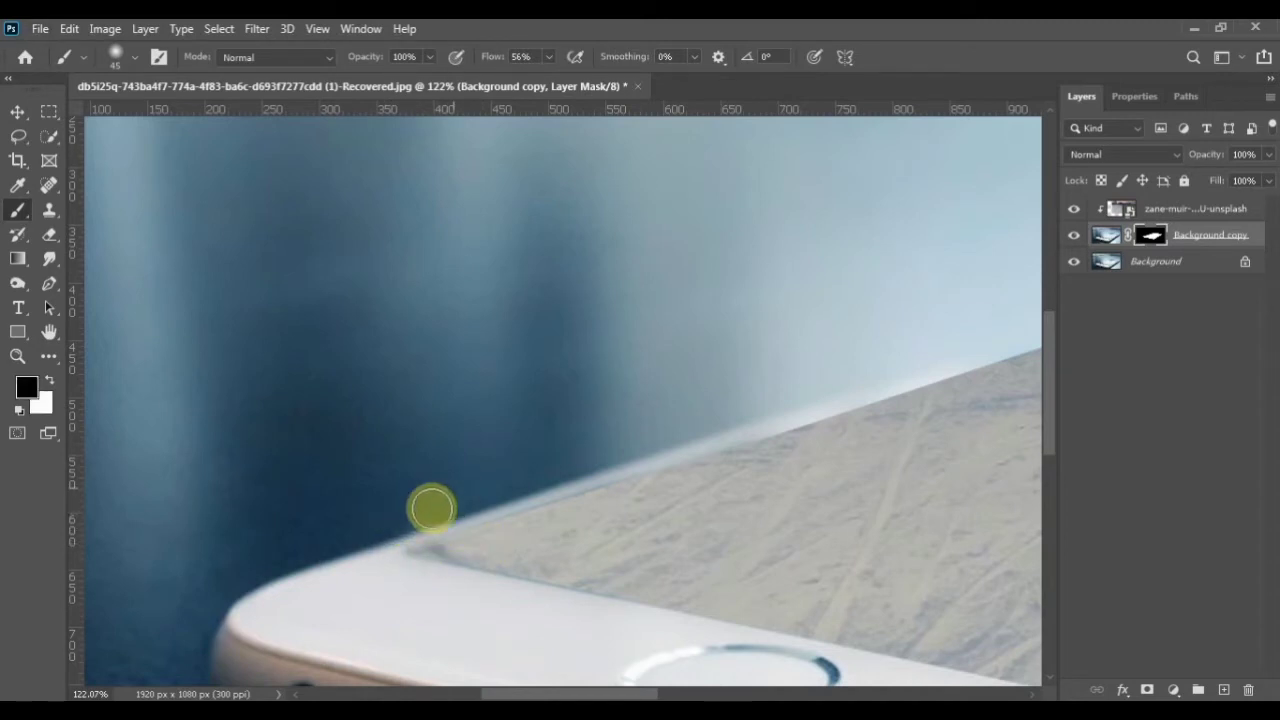
key("ctrl+0")
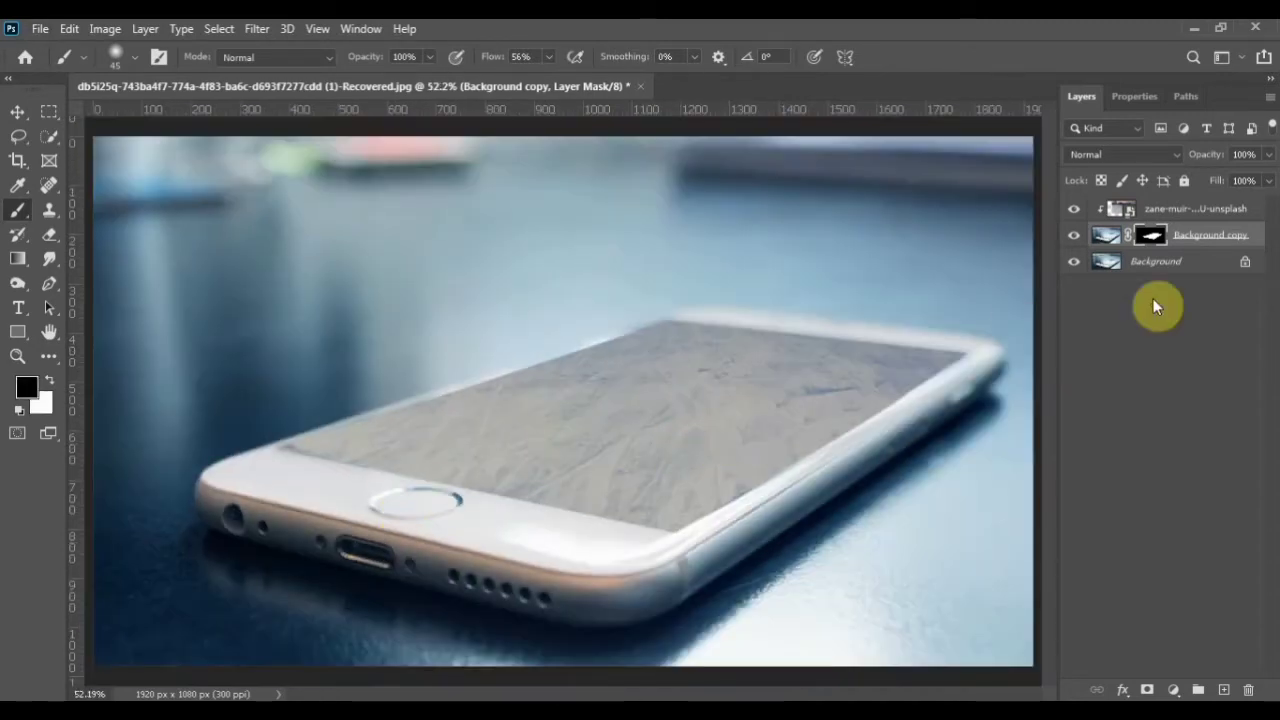
Add a Brightness/Contrast adjustment clipped to the snow photo layer, with brightness 27.
left_click(1250, 210)
left_click(1173, 690)
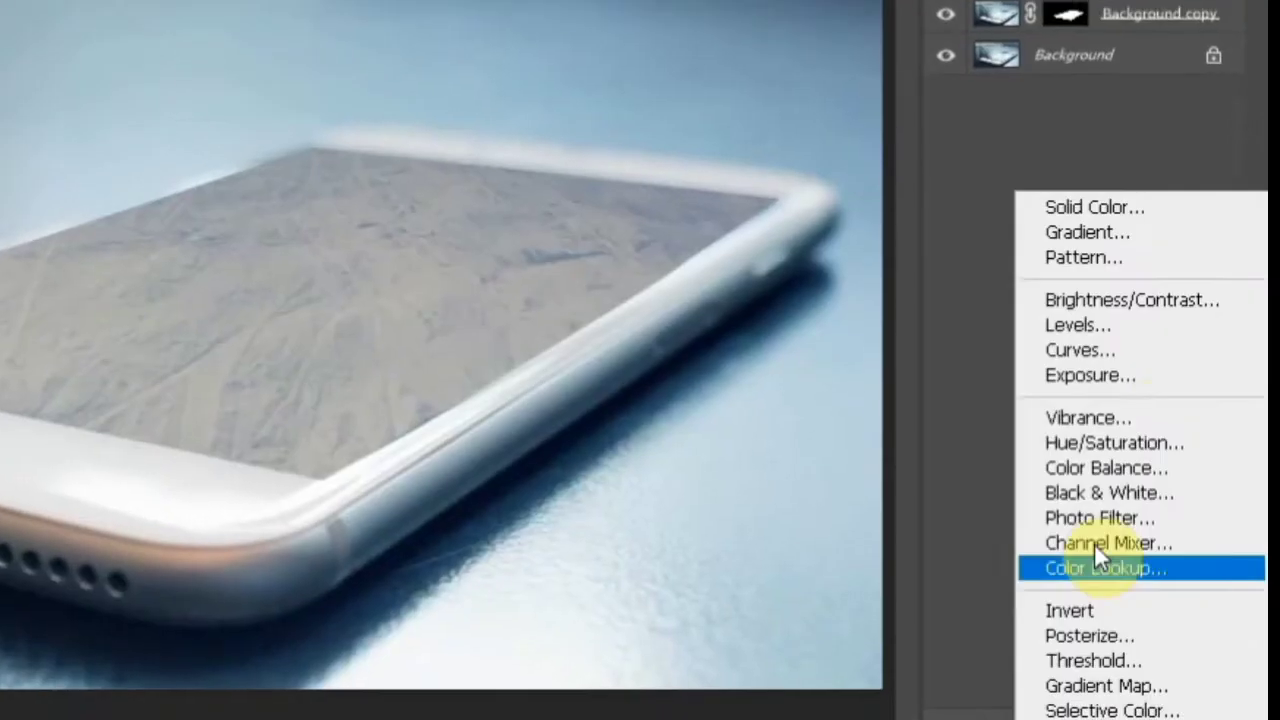
left_click(1222, 432)
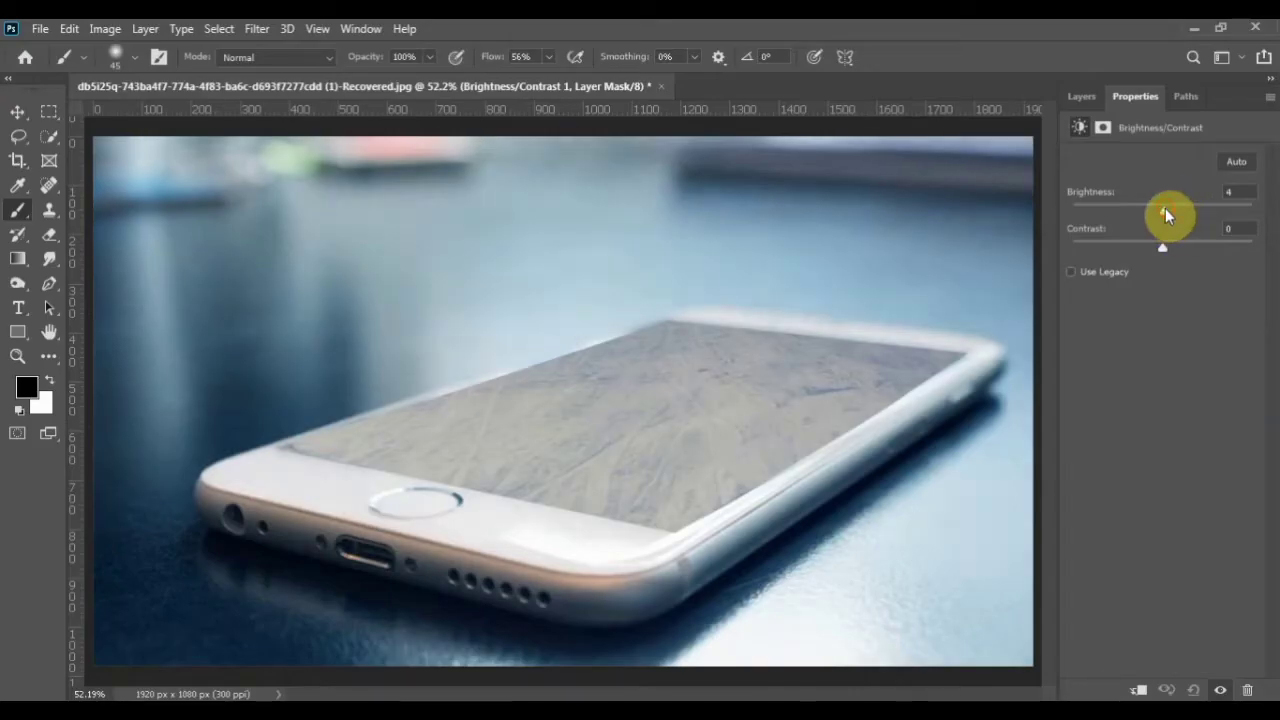
left_click_drag(1163, 211, 1177, 211)
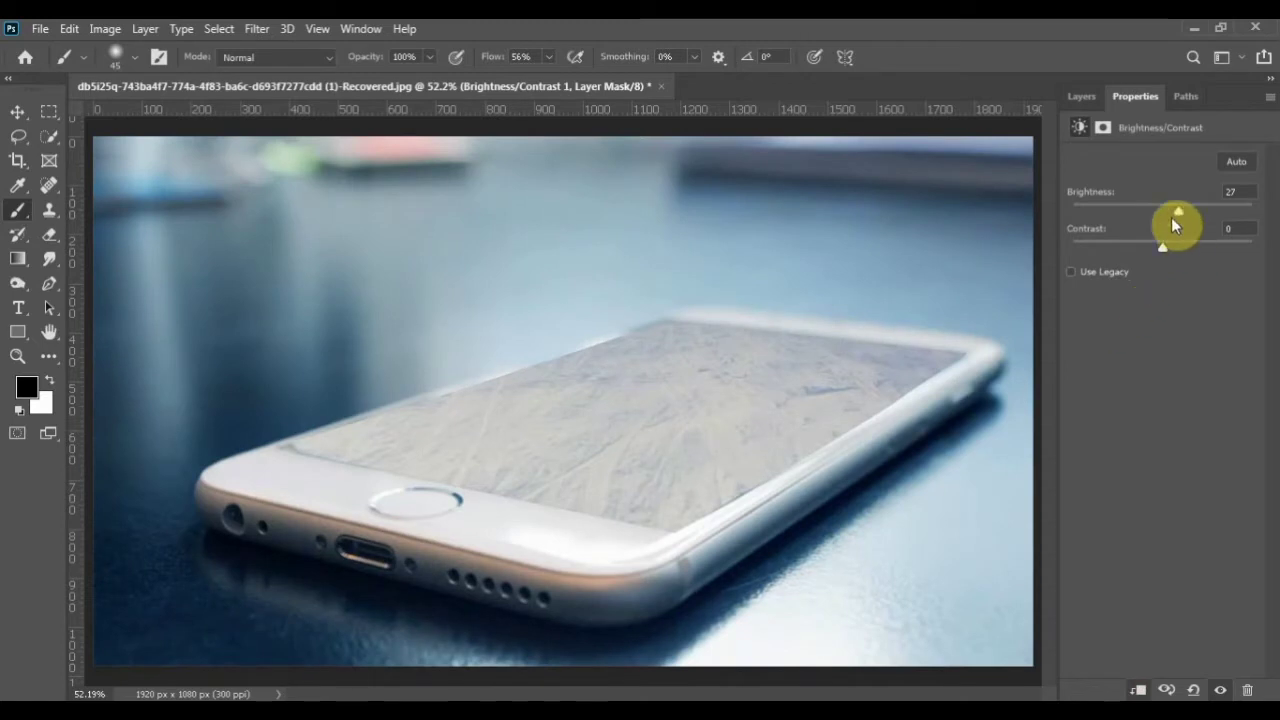
left_click(1088, 96)
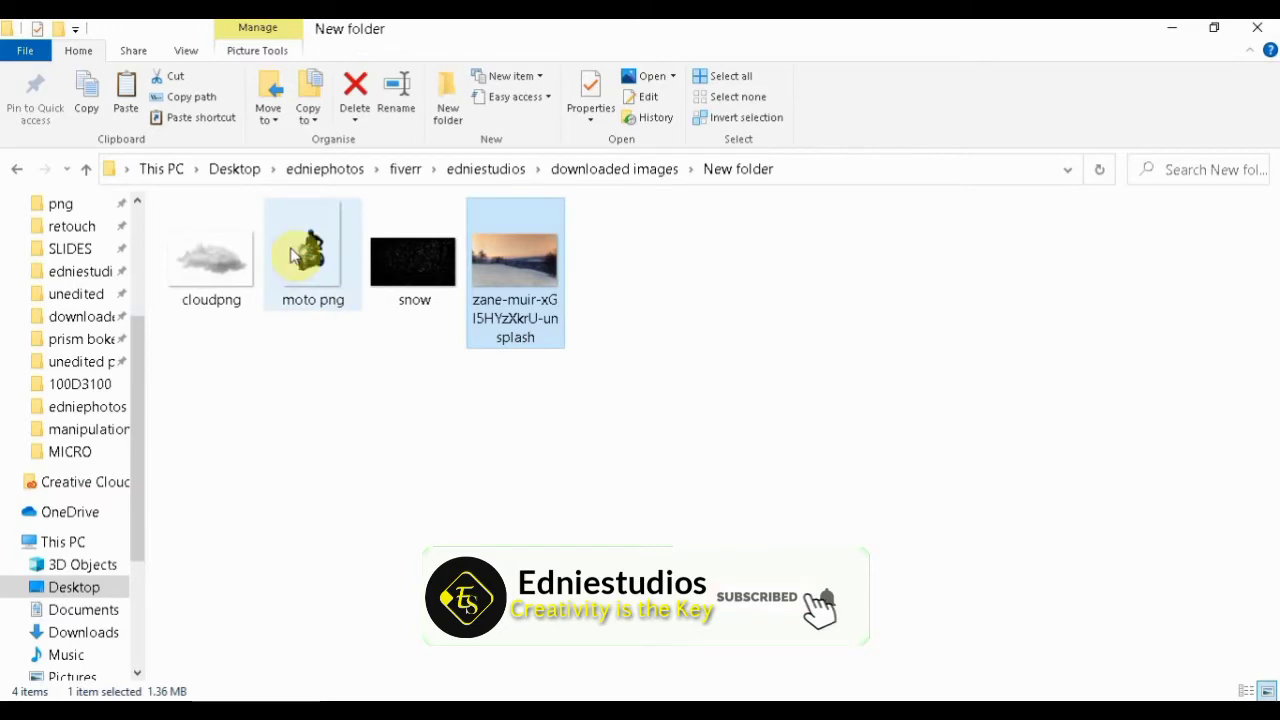
Place the moto png image over the phone screen, squashing its height to 3.88%.
left_click(313, 255)
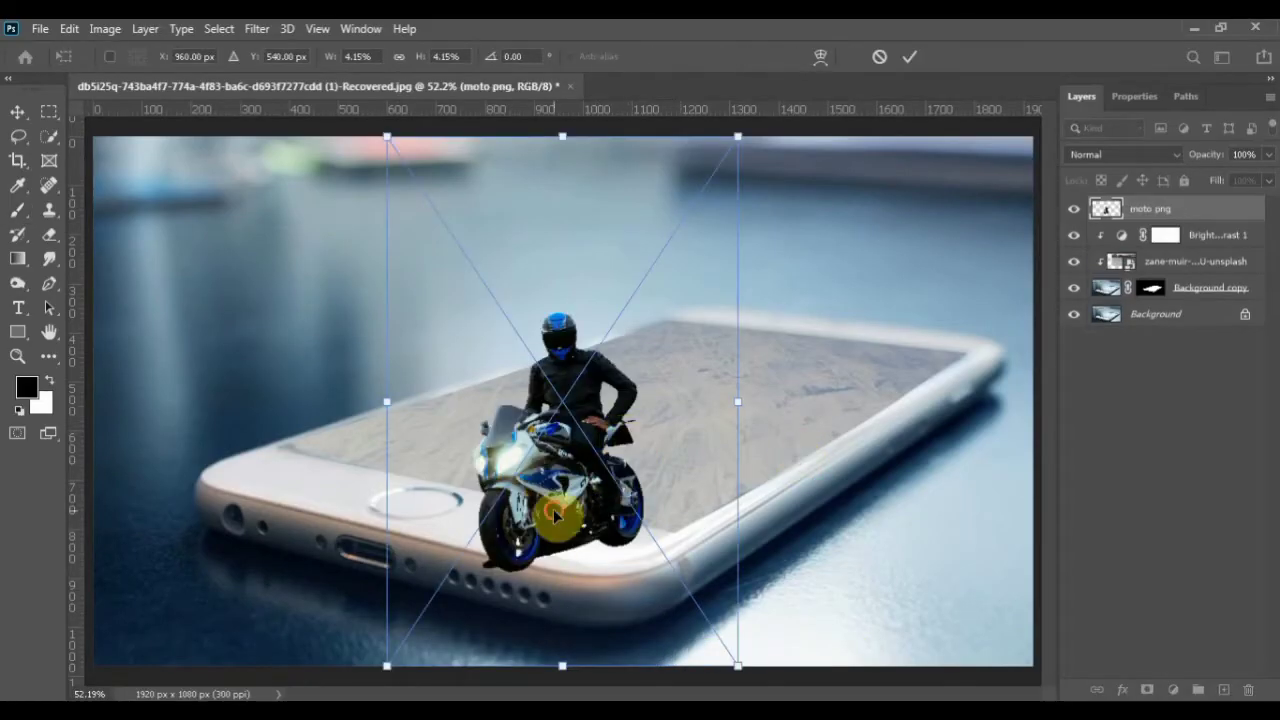
left_click_drag(556, 514, 618, 382)
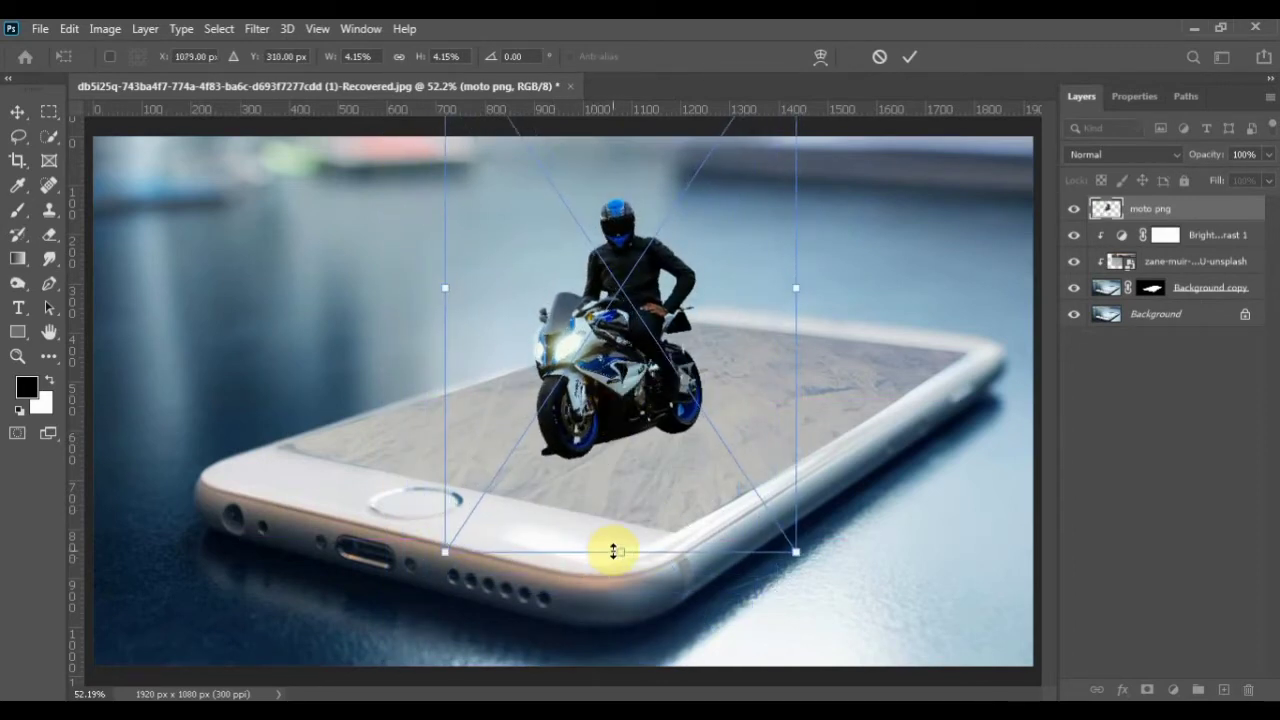
left_click_drag(614, 551, 609, 517)
left_click_drag(641, 340, 636, 415)
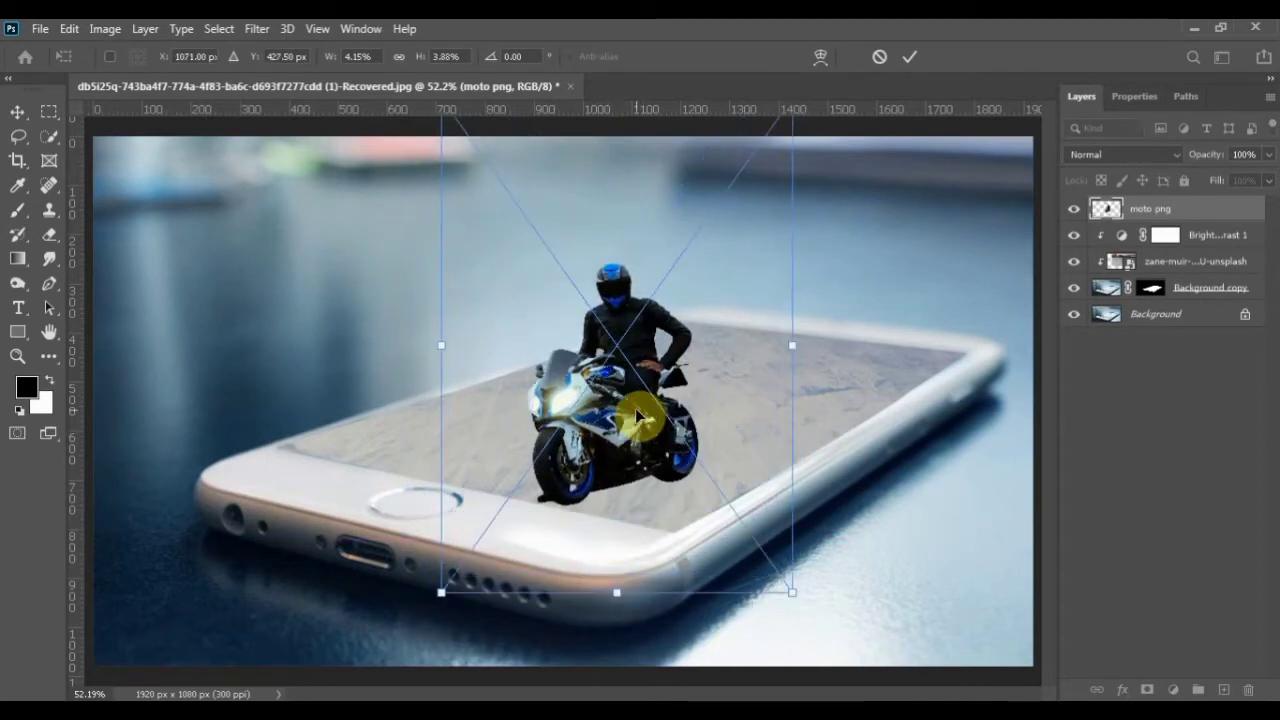
key("ctrl+z")
left_click_drag(664, 331, 653, 434)
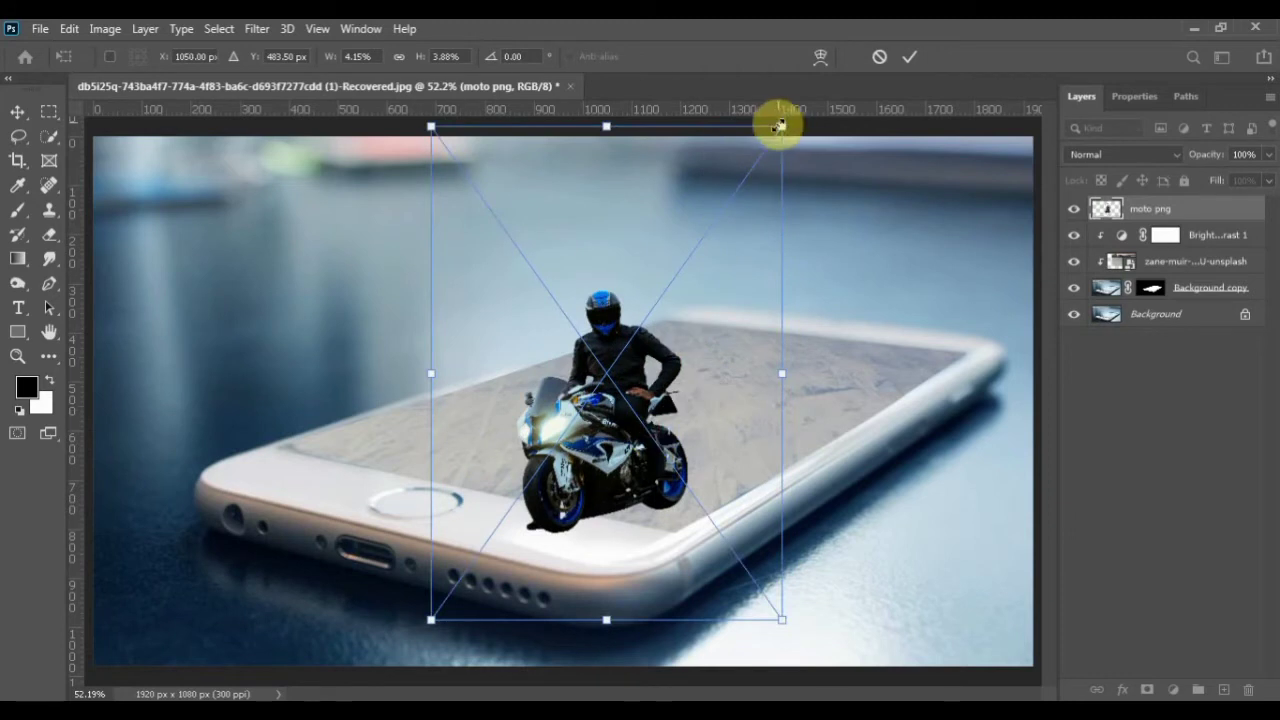
Scale the motorcycle to 3.11% and position it on the snowy screen at X 1129.5, Y 400 px.
left_click_drag(779, 126, 694, 229)
left_click_drag(600, 484, 655, 411)
left_click_drag(760, 132, 755, 137)
mouse_move(640, 400)
left_mouse_down()
mouse_move(657, 429)
mouse_move(666, 380)
mouse_move(660, 400)
mouse_move(653, 385)
mouse_move(655, 410)
left_mouse_up()
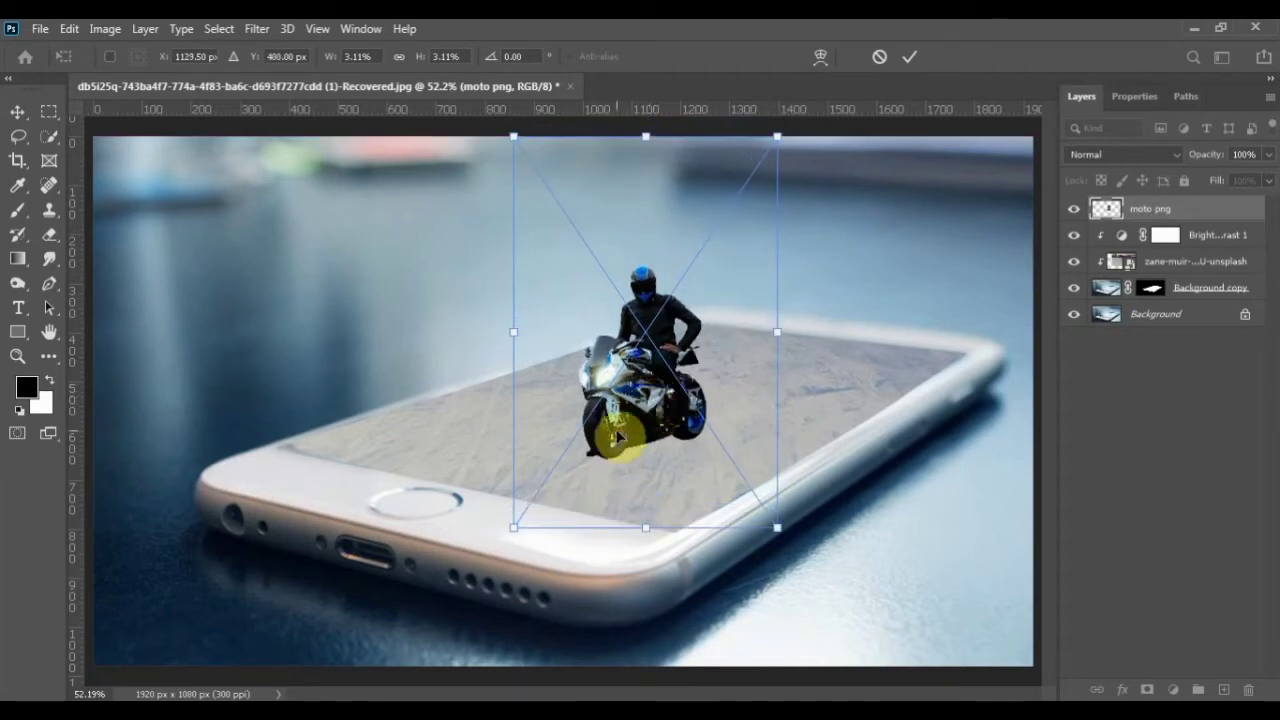
key("b")
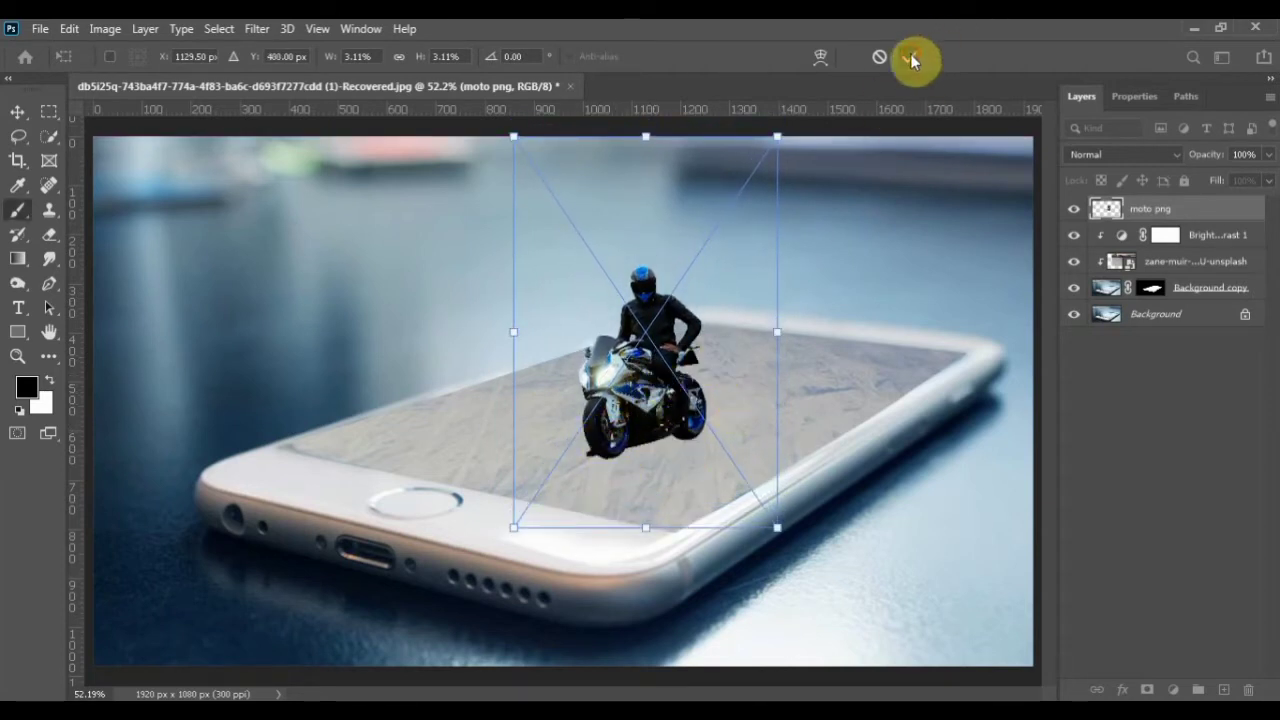
left_click(909, 56)
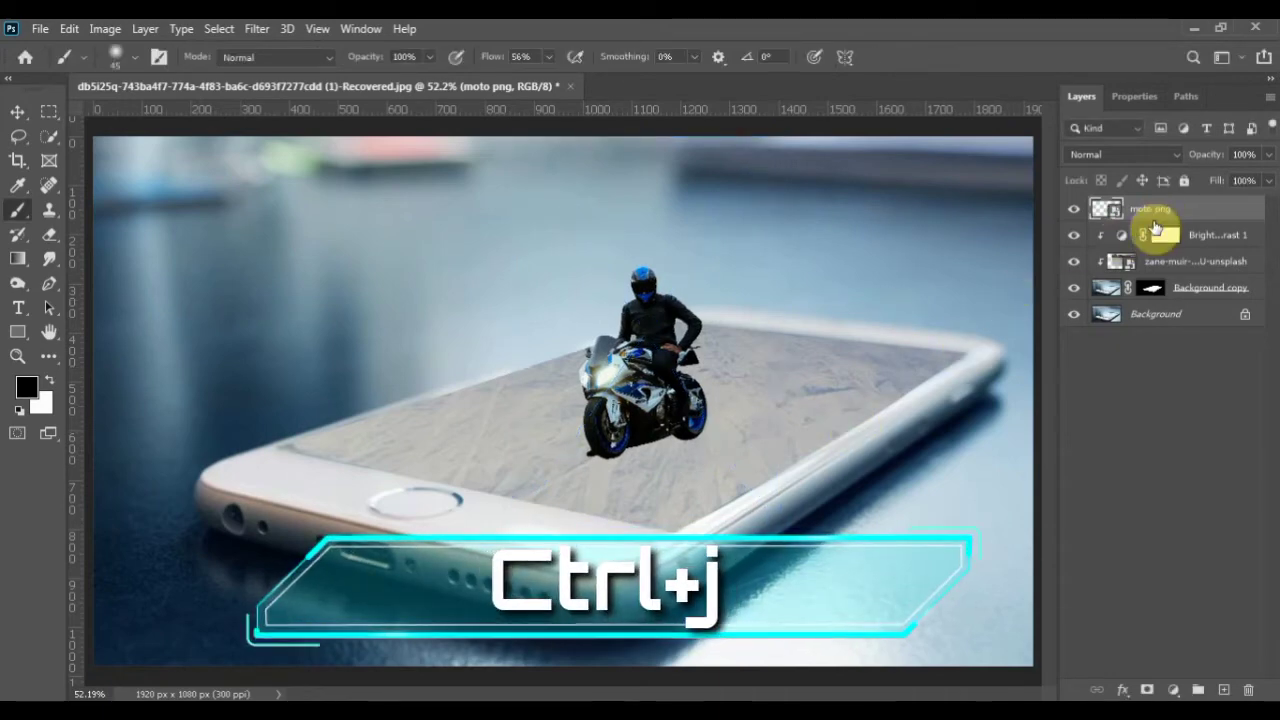
Duplicate the moto png layer and clip an Exposure adjustment to the copy, with exposure -20.00, for a black silhouette.
key("ctrl+j")
right_click(1183, 209)
left_click(1150, 279)
left_click(1092, 716)
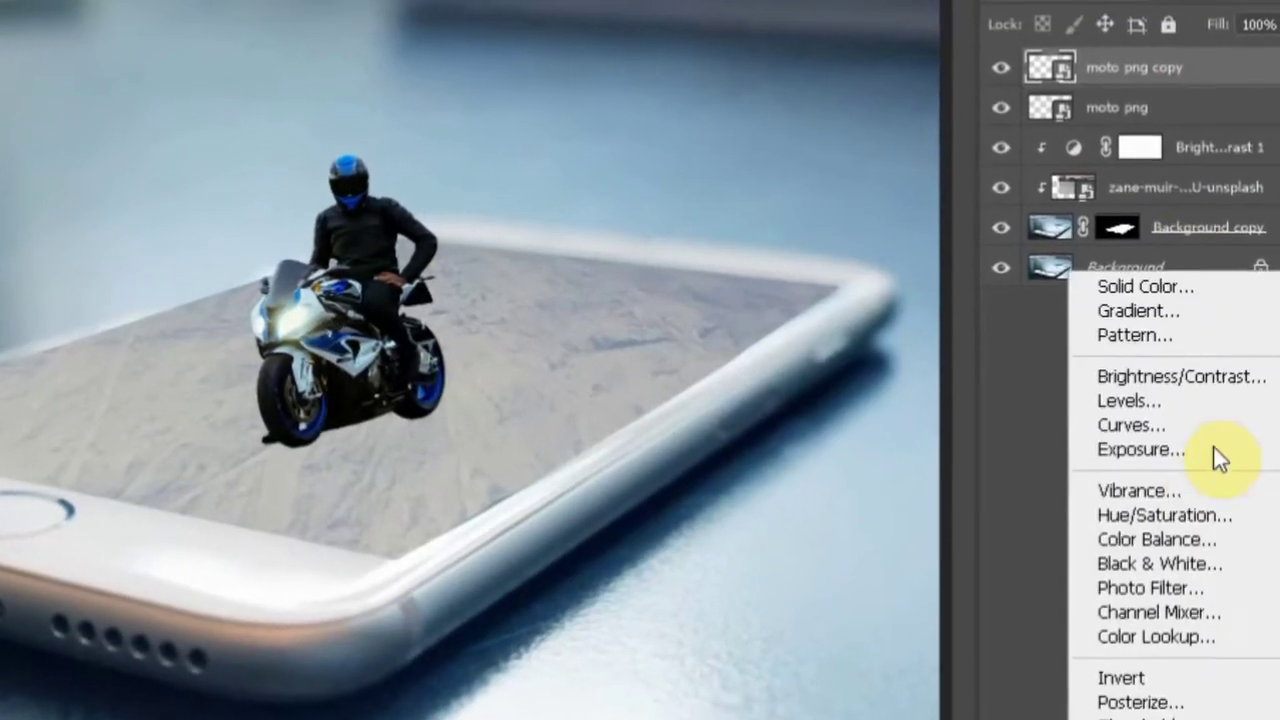
left_click(1219, 399)
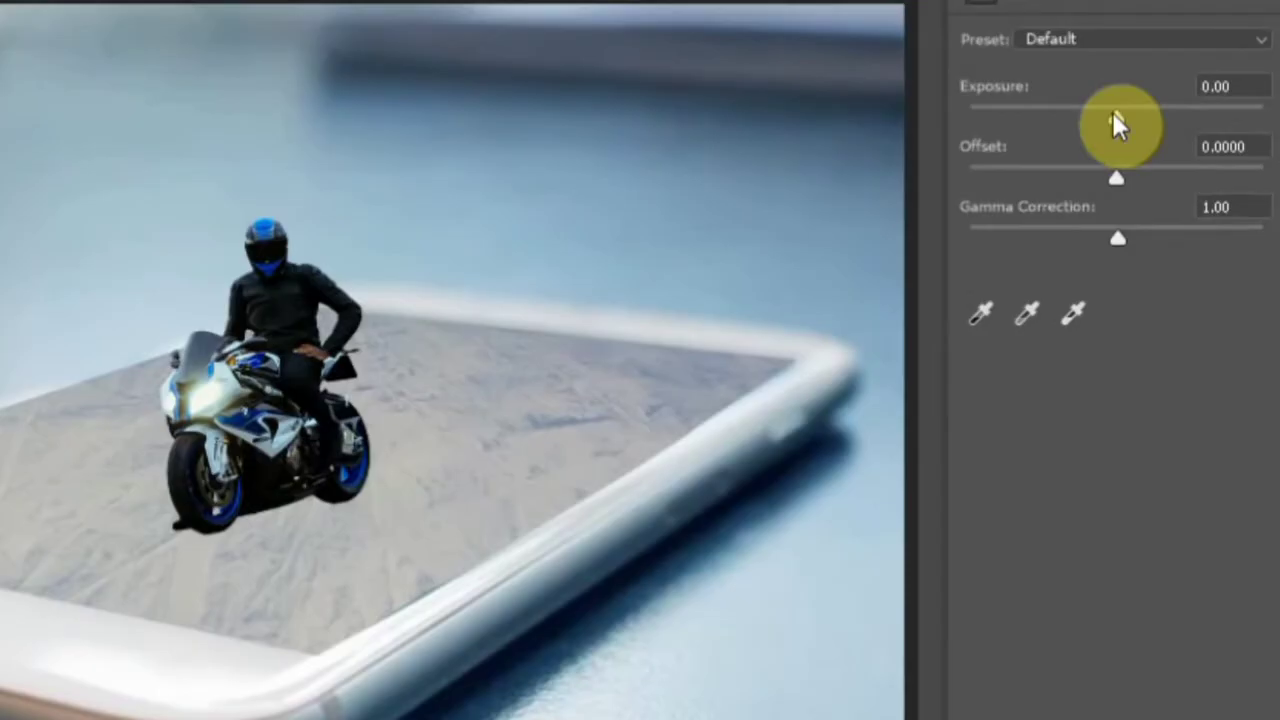
left_click_drag(1123, 98, 905, 114)
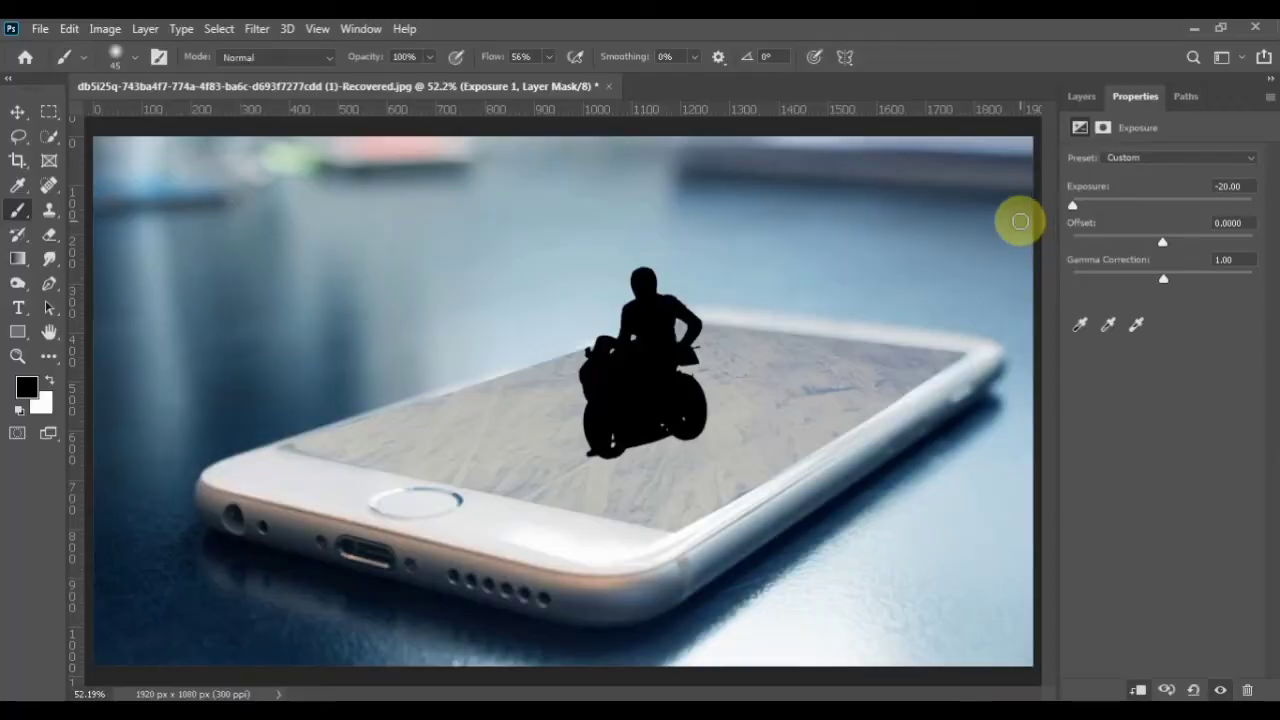
Group the Exposure adjustment with the moto png copy and merge the group into a single silhouette layer.
left_click(1082, 96)
left_click(1211, 240, "shift")
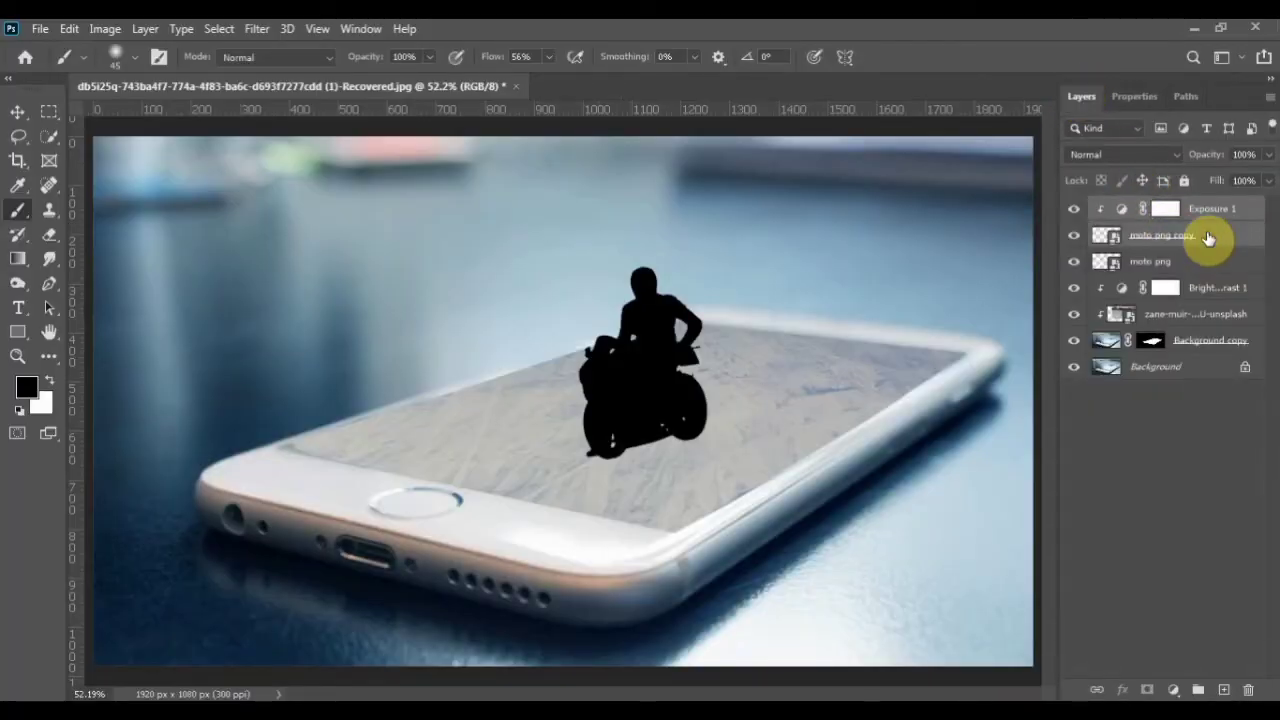
key("ctrl+g")
right_click(1222, 222)
left_click(1155, 655)
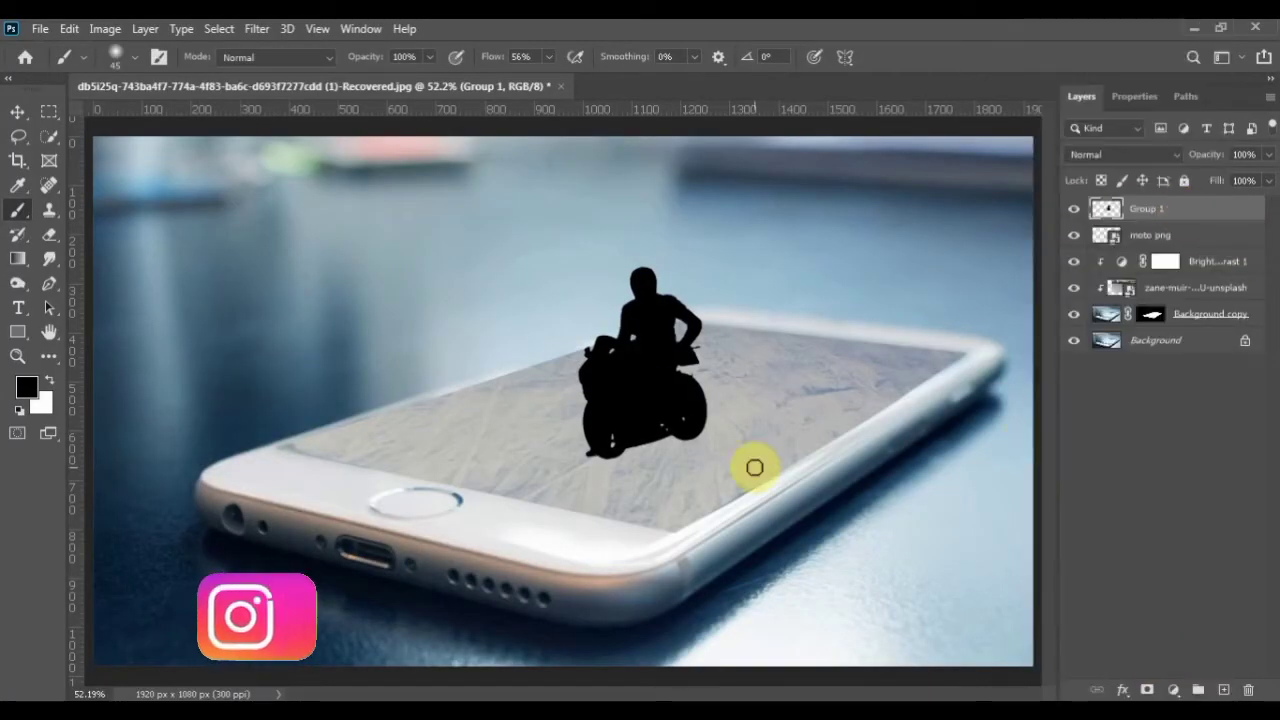
Flip the silhouette vertically below the motorcycle and squash its height to -27.50% as a cast shadow.
key("ctrl+t")
right_click(674, 339)
left_click(647, 281)
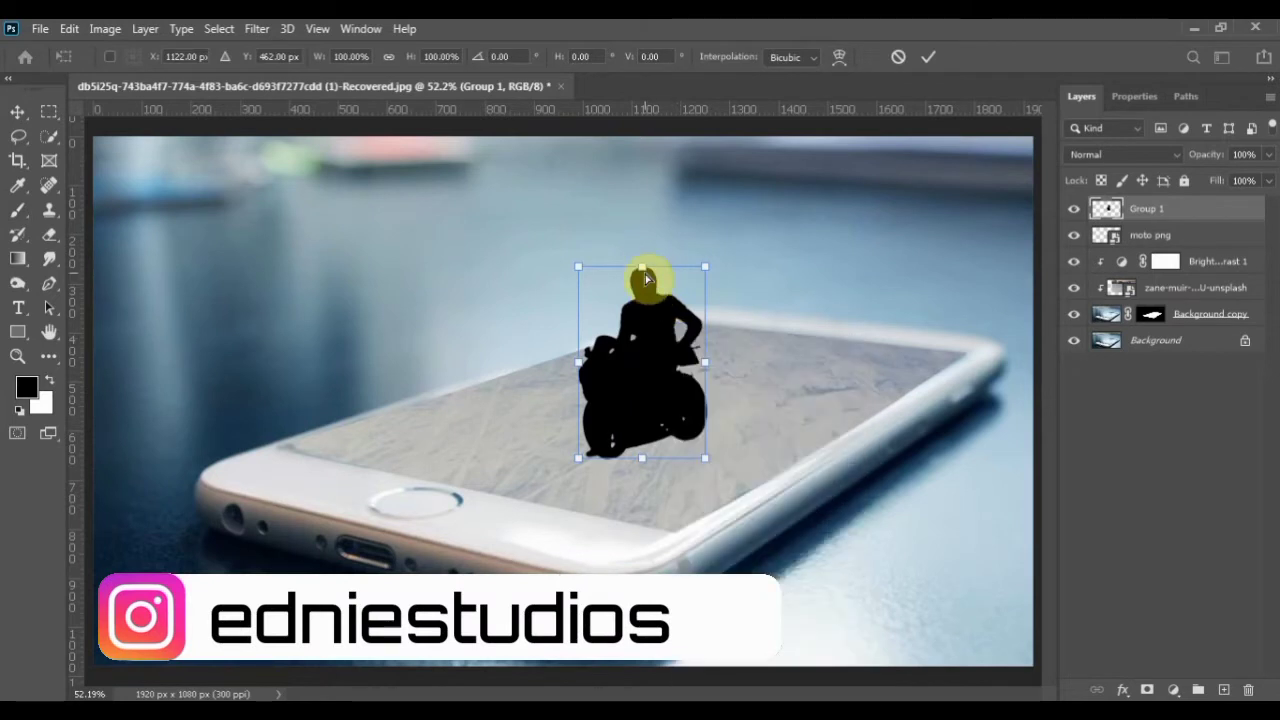
left_click_drag(642, 267, 646, 510)
Warp the shadow towards the tyres, rotate it 1.49° and place it under the motorcycle at X 1122.35, Y 654.17 px.
left_click(839, 56)
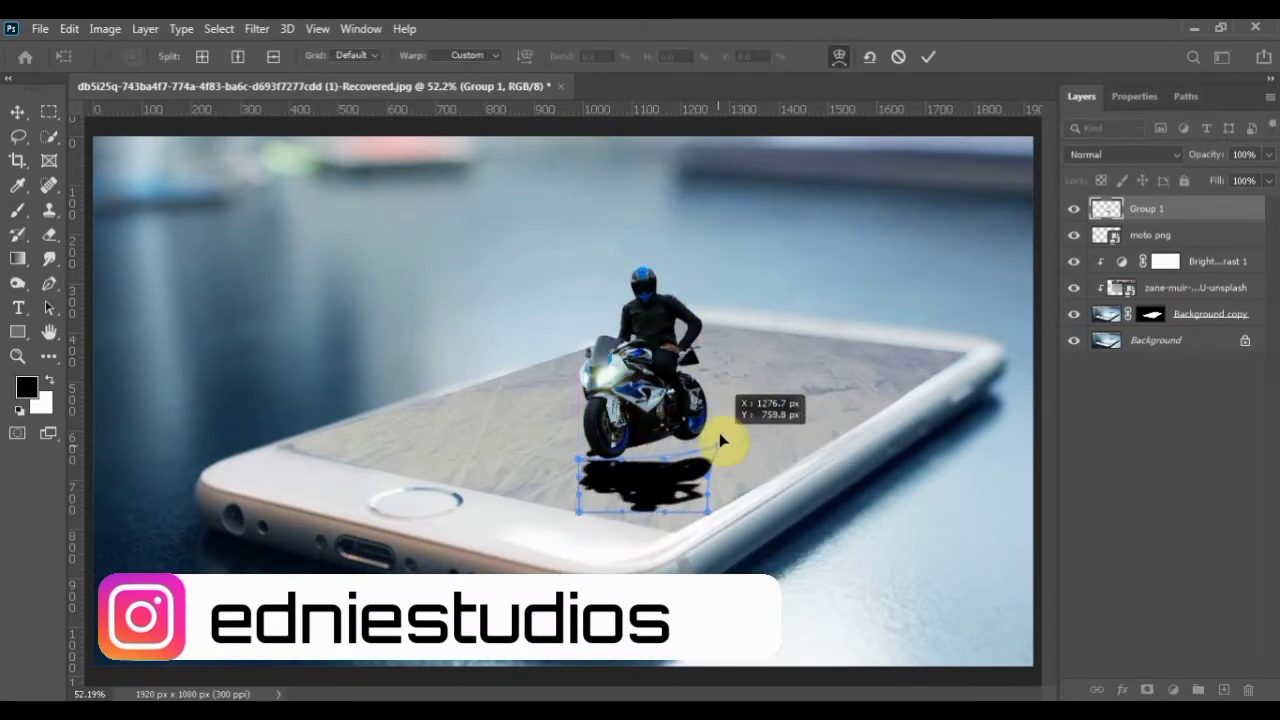
left_click_drag(720, 440, 729, 421)
left_click_drag(703, 476, 668, 453)
left_click(843, 57)
left_click(837, 55)
left_click(750, 504)
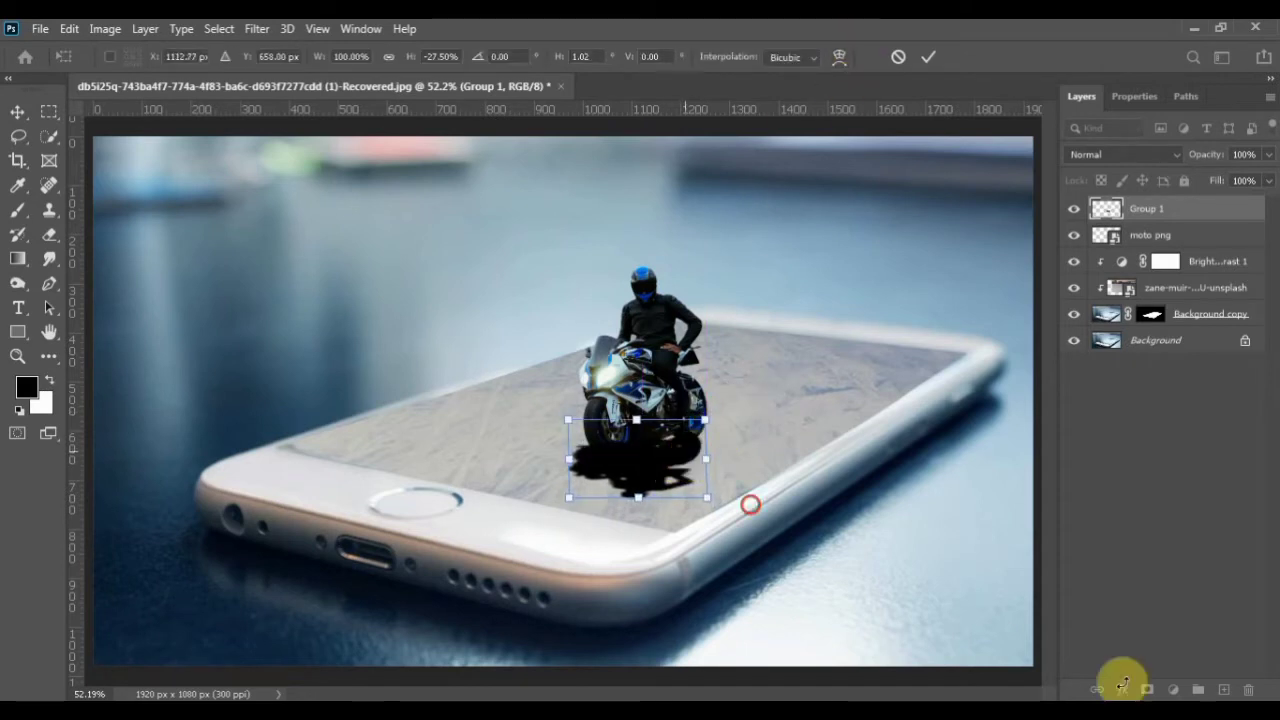
left_click_drag(1122, 684, 1124, 686)
left_click_drag(684, 432, 690, 429)
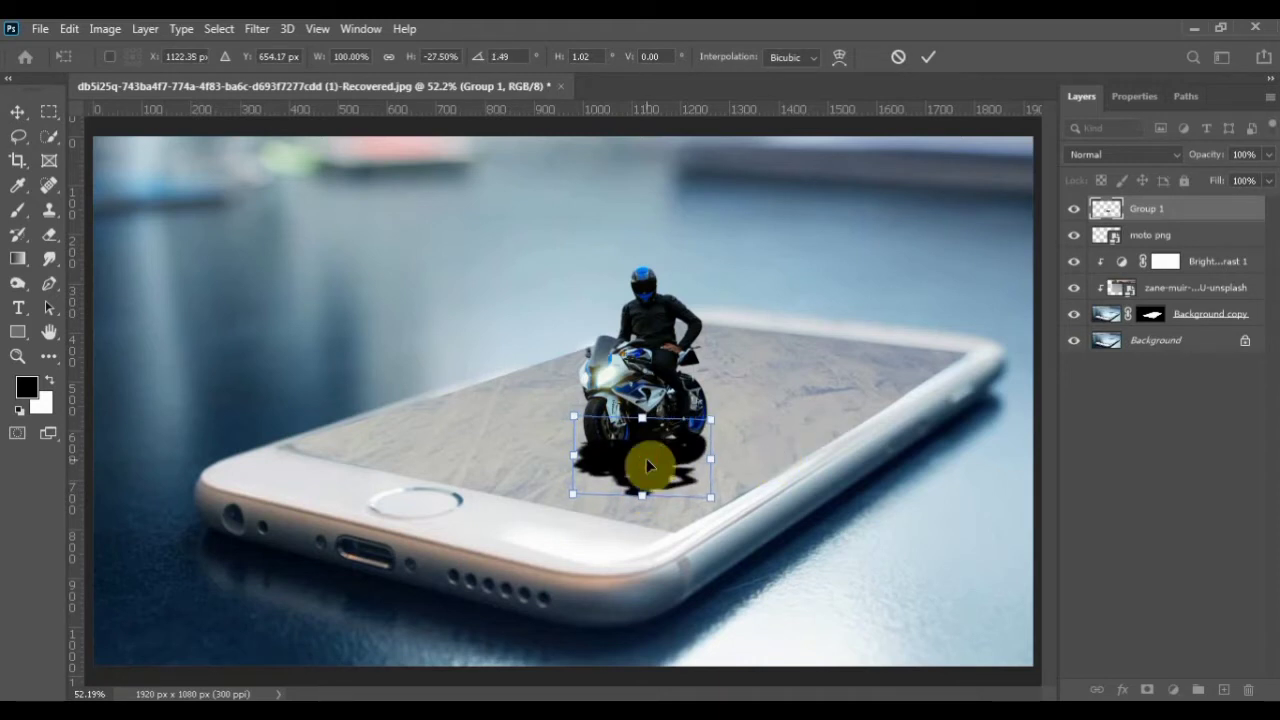
left_click(928, 57)
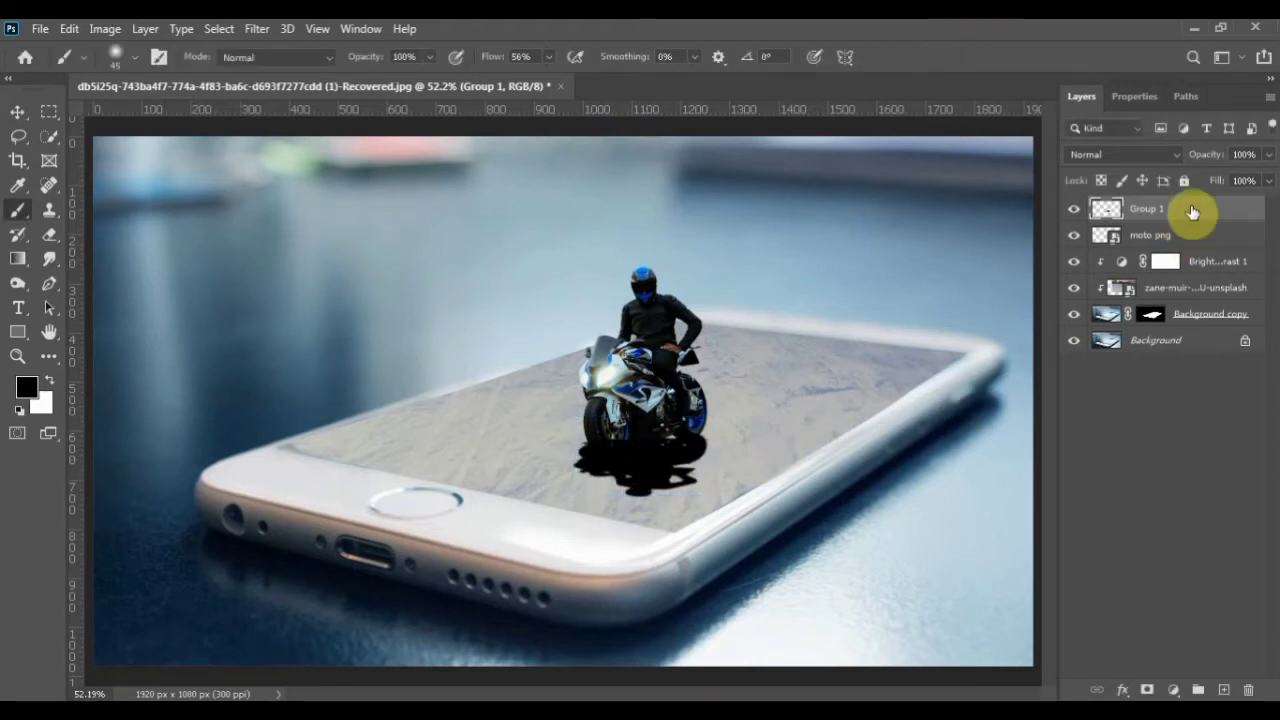
Add a layer mask to the Group 1 shadow layer and lower the brush flow to 1%.
left_click(1147, 690)
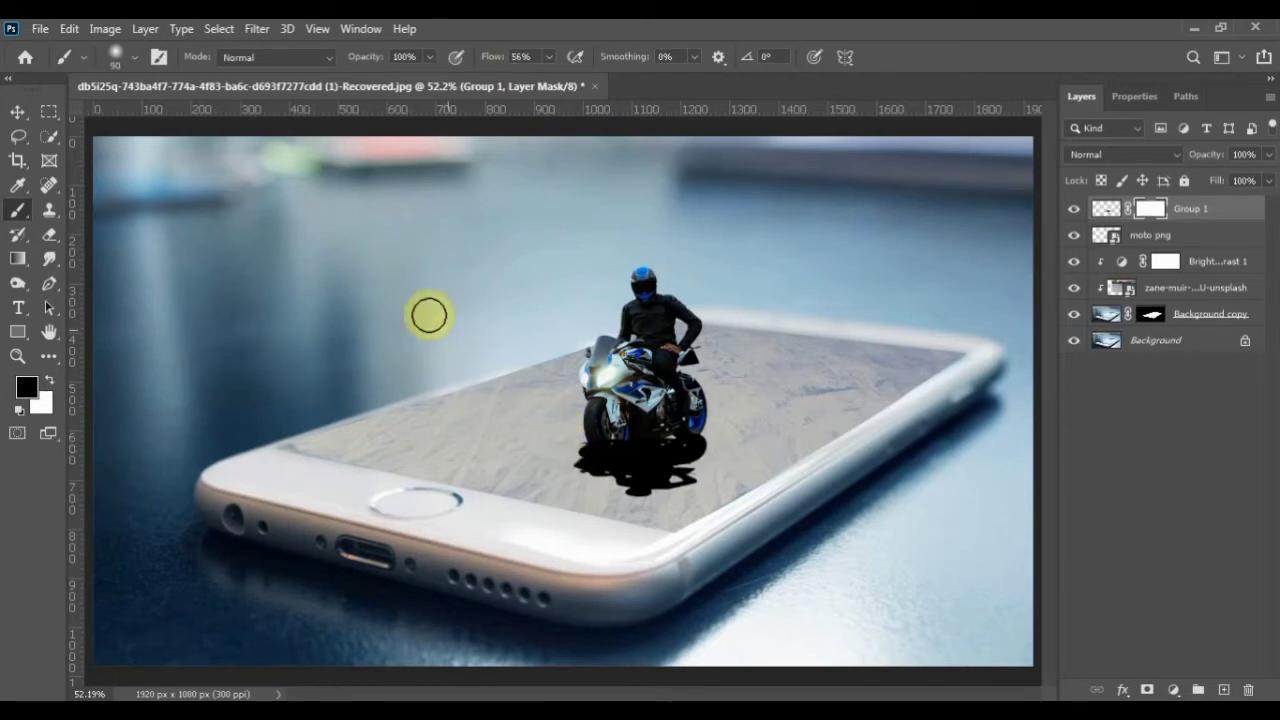
left_click_drag(500, 55, 388, 56)
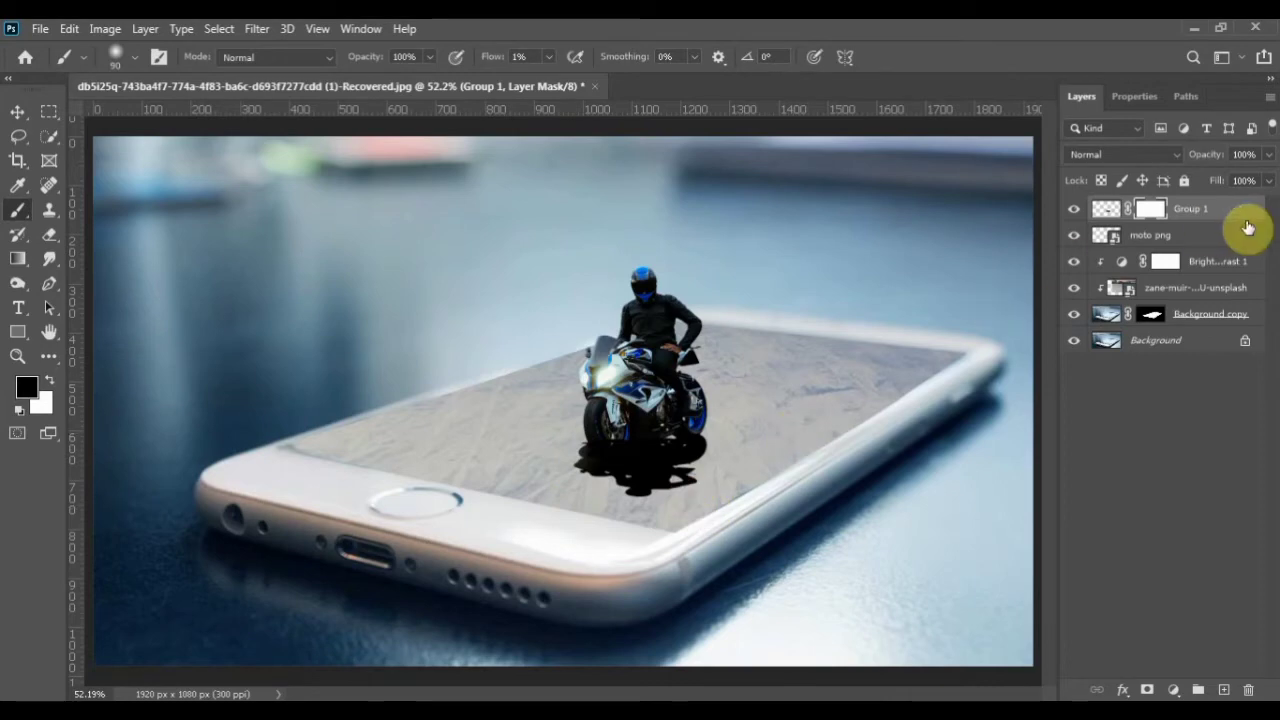
left_click(262, 29)
mouse_move(280, 289)
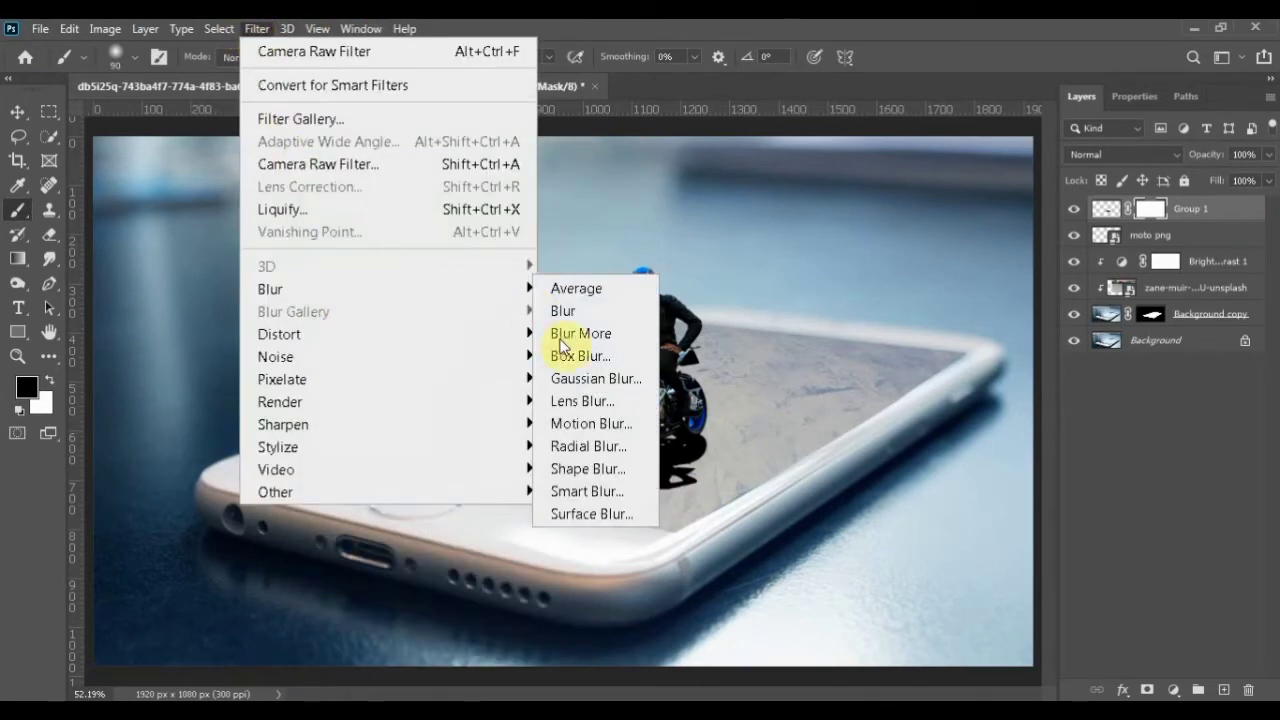
left_click(595, 377)
left_click(1140, 165)
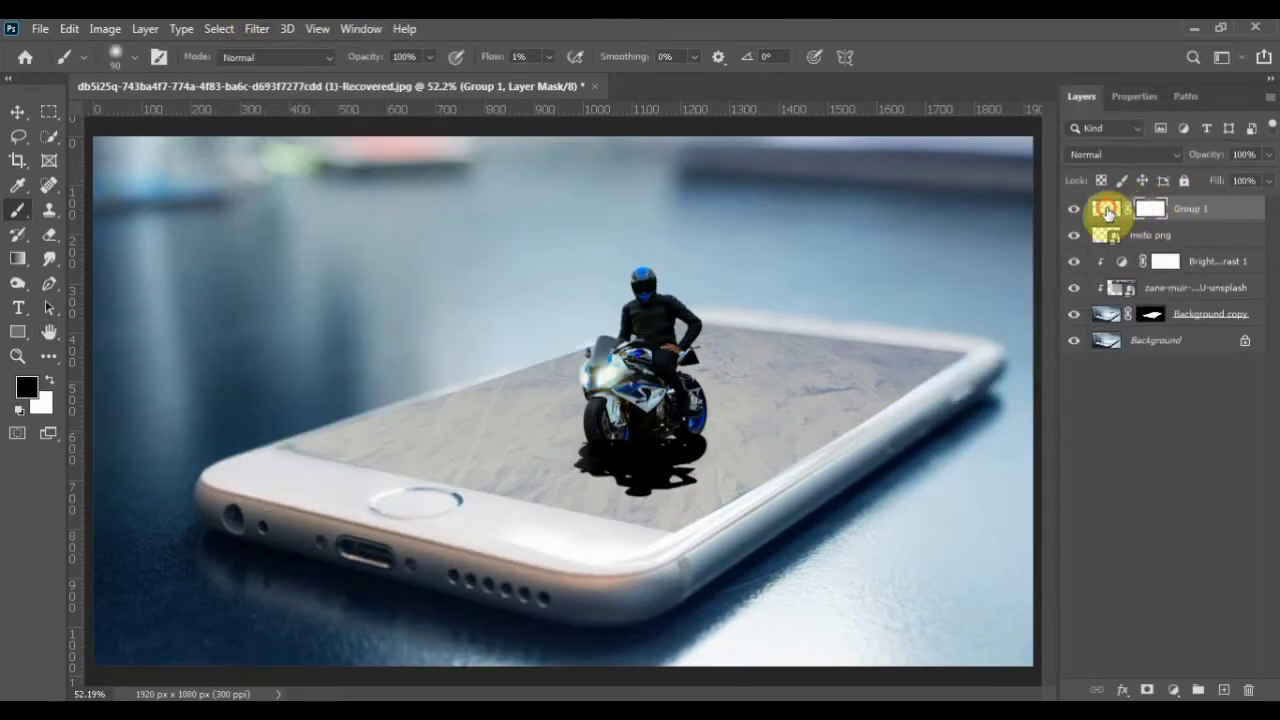
Blur the shadow itself, not its mask, with a 4.0 px Gaussian Blur and set the layer's opacity to 83%.
left_click(1105, 208)
left_click(257, 28)
mouse_move(300, 289)
left_click(592, 378)
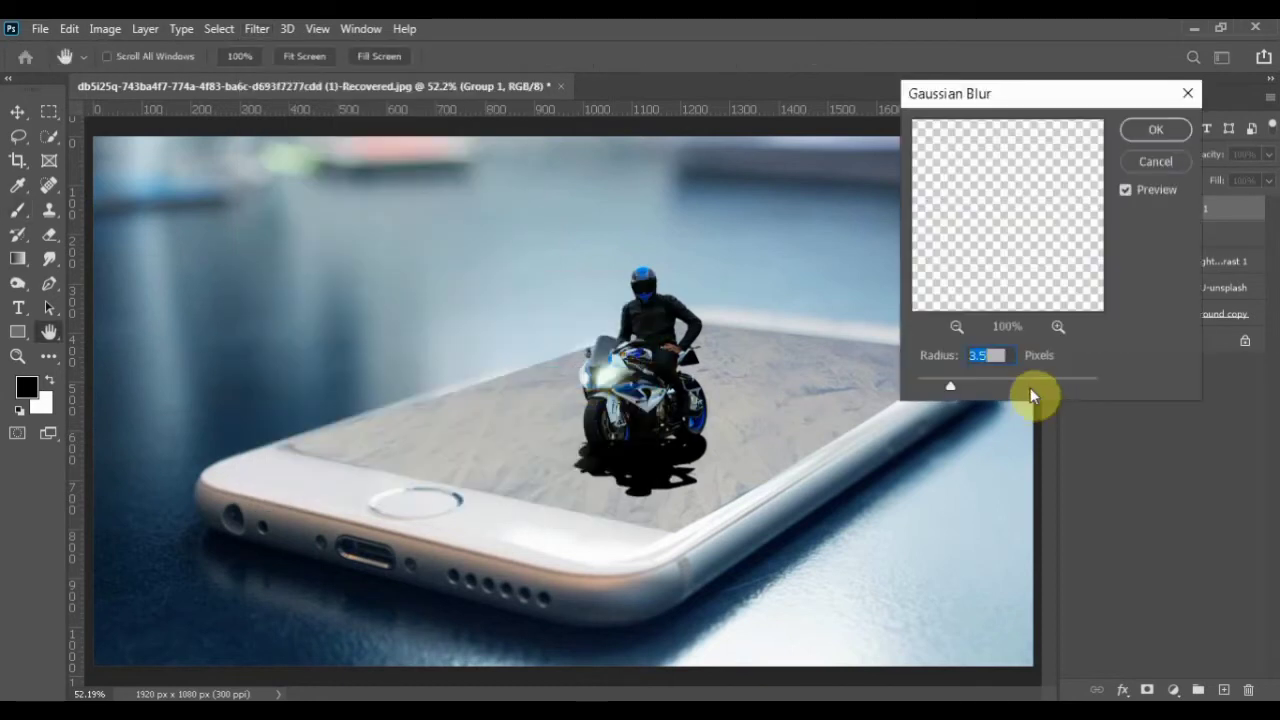
left_click_drag(1030, 387, 954, 390)
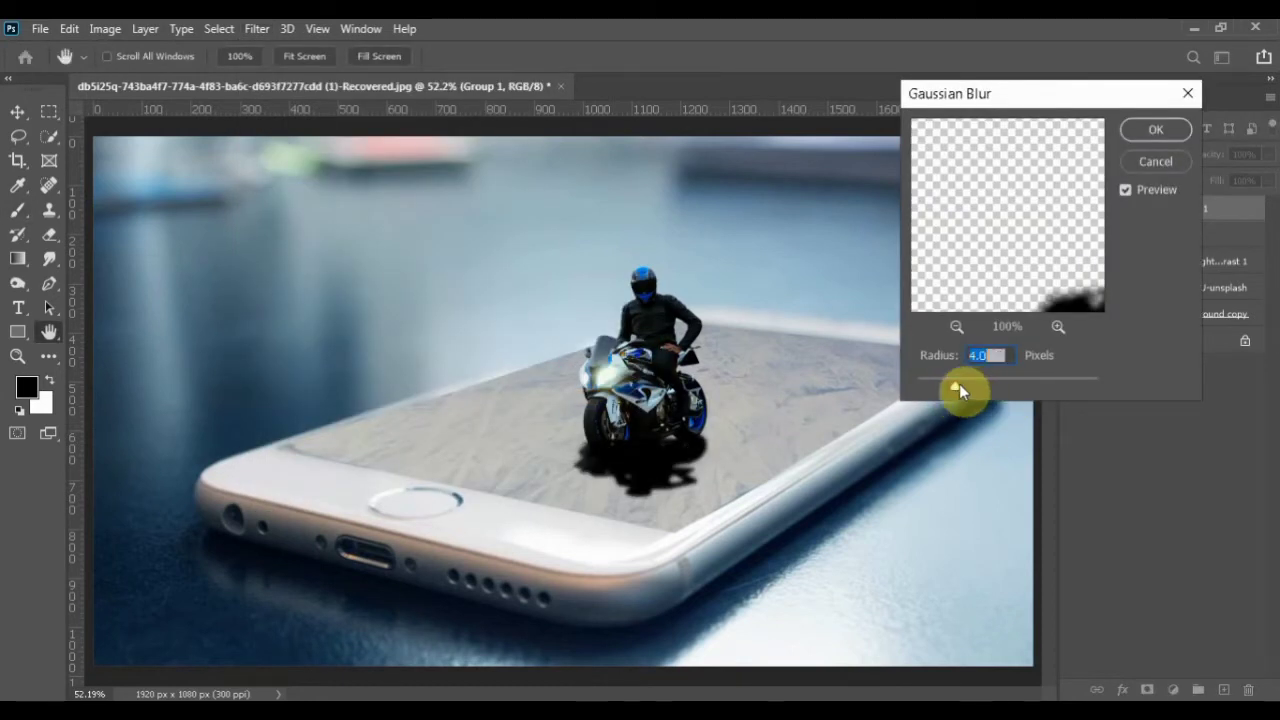
left_click(1157, 140)
left_click(1206, 155)
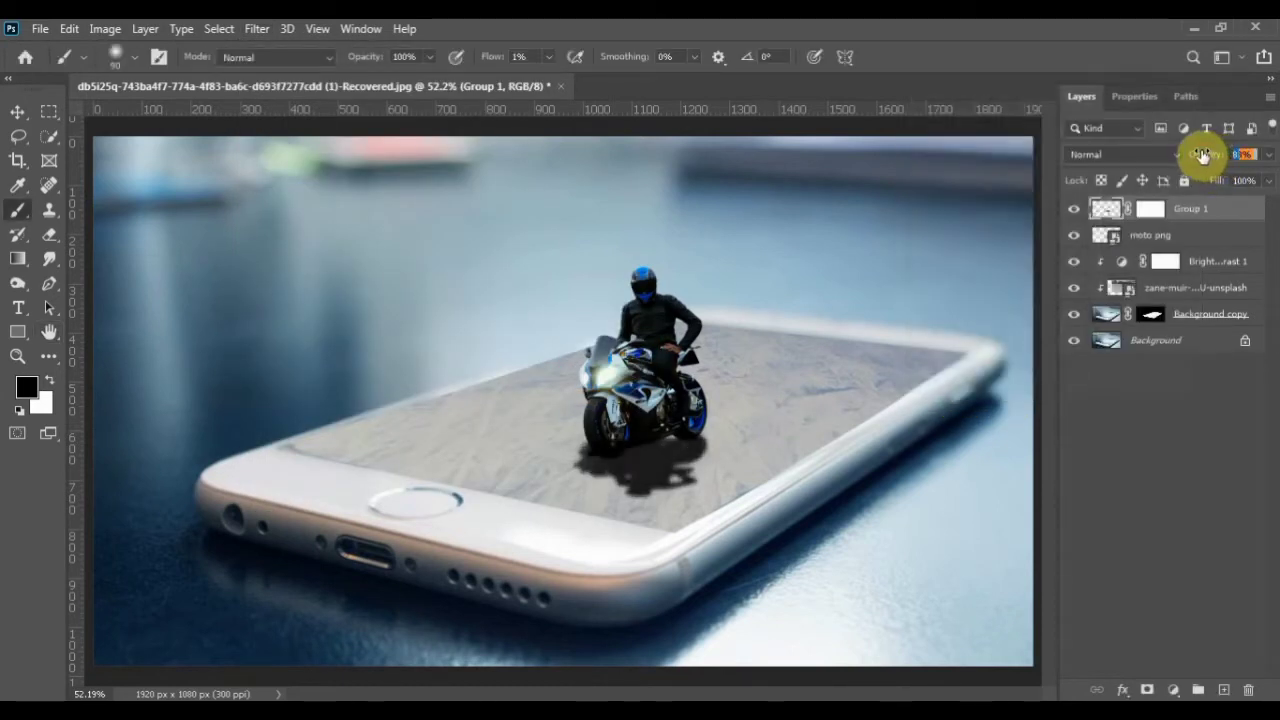
left_click_drag(1205, 156, 1207, 156)
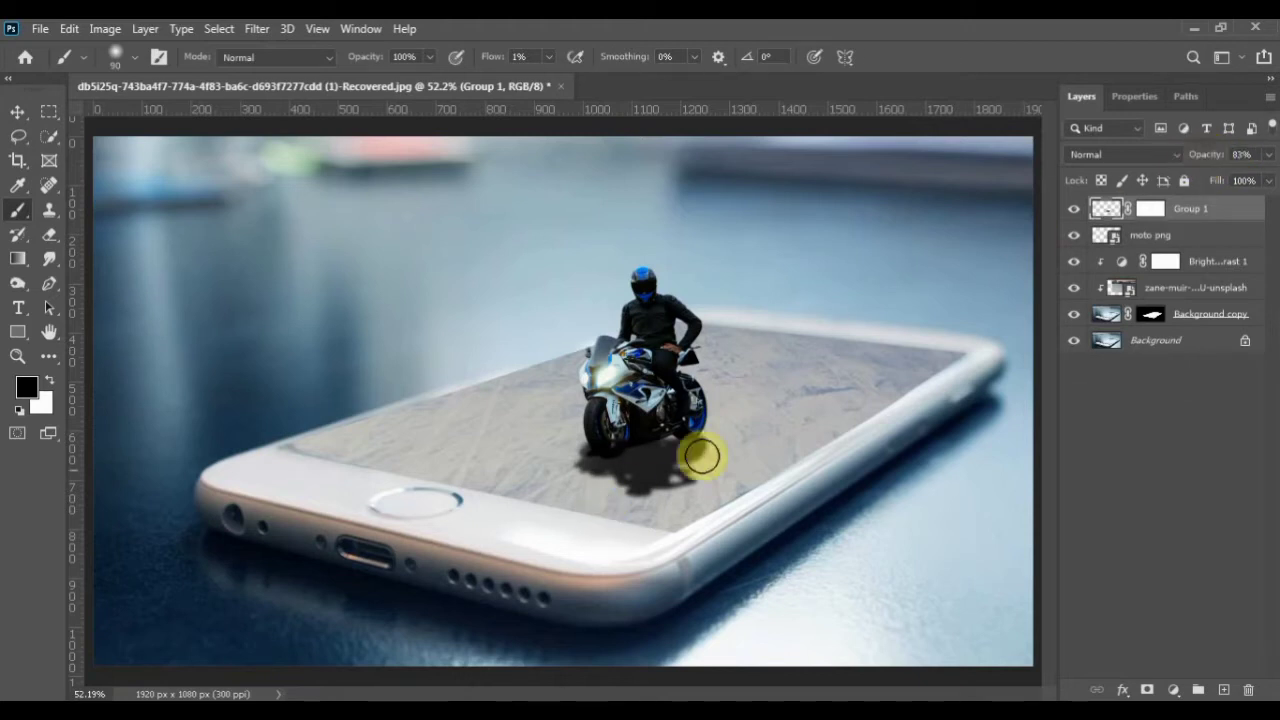
Try to fade the shadow's far end with linear black-to-transparent gradients on its layer mask.
left_click(1149, 209)
left_click(19, 260)
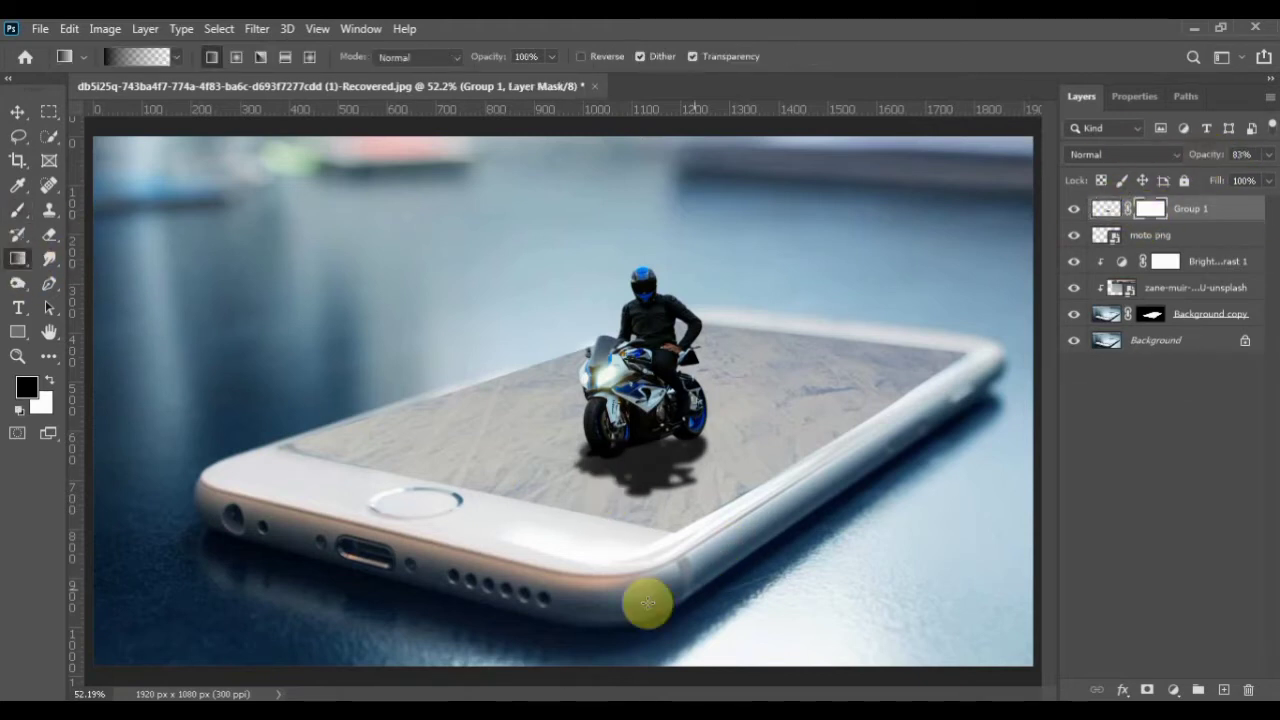
left_click_drag(629, 608, 644, 466)
left_click_drag(619, 604, 662, 420)
left_click_drag(611, 608, 641, 452)
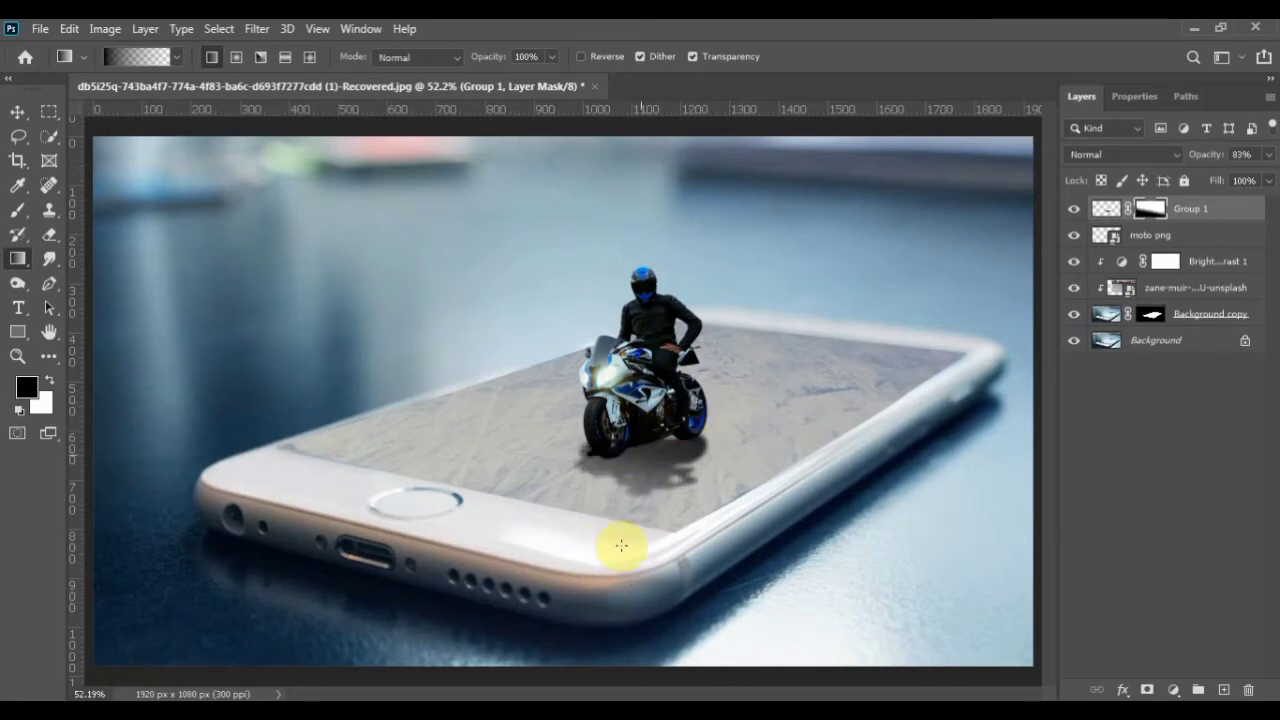
key("ctrl+z")
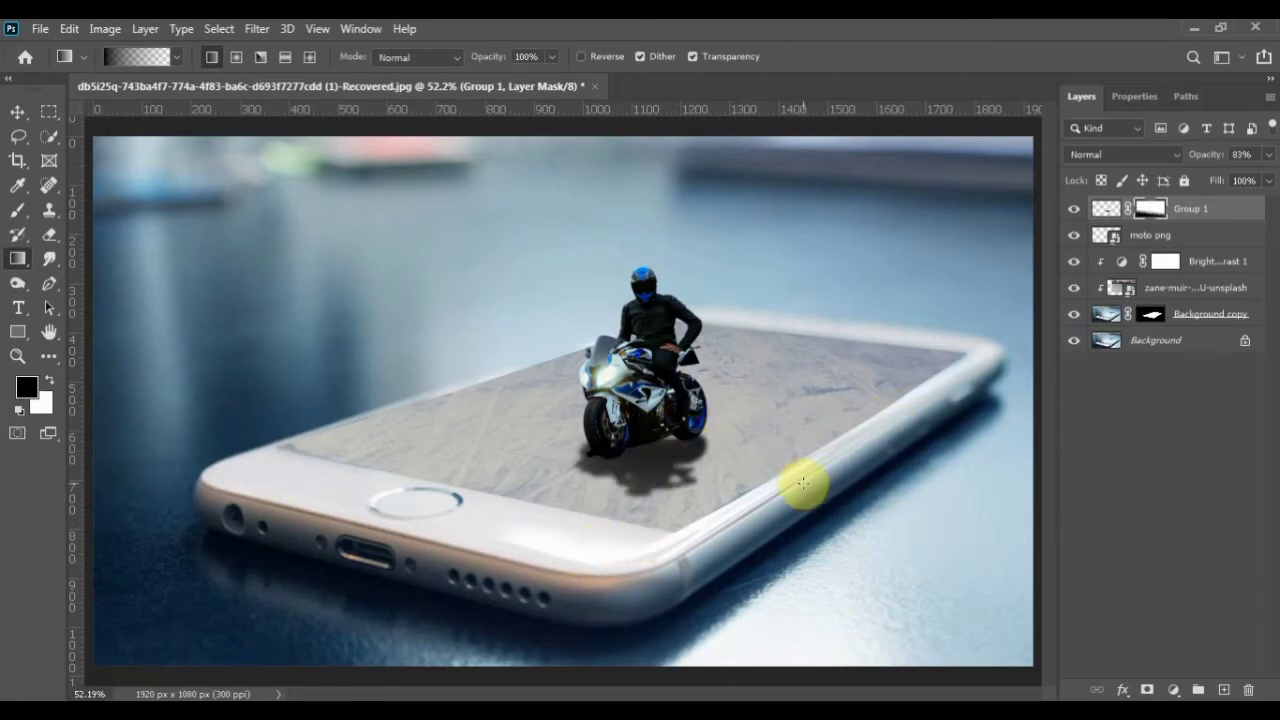
Try a brush dab beside the shadow on a new layer, and undo back to the unfaded shadow mask.
left_click(1223, 690)
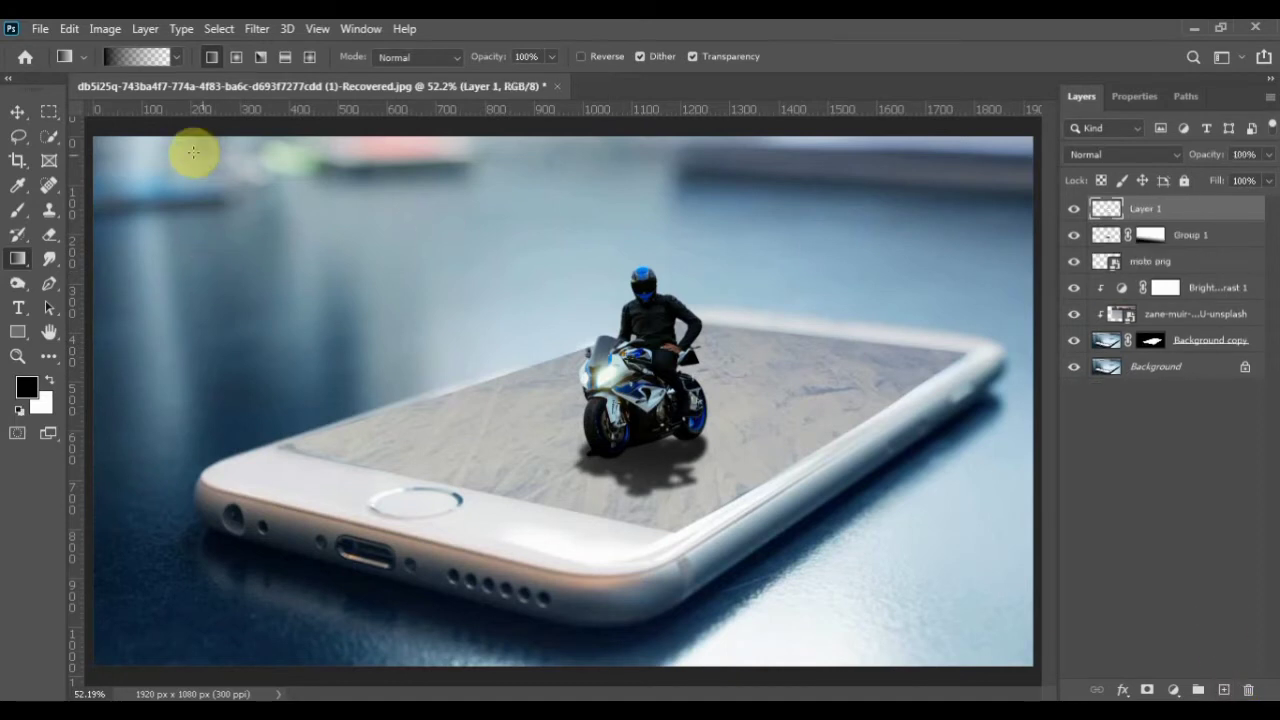
left_click(17, 210)
left_click(688, 476)
key("ctrl+z")
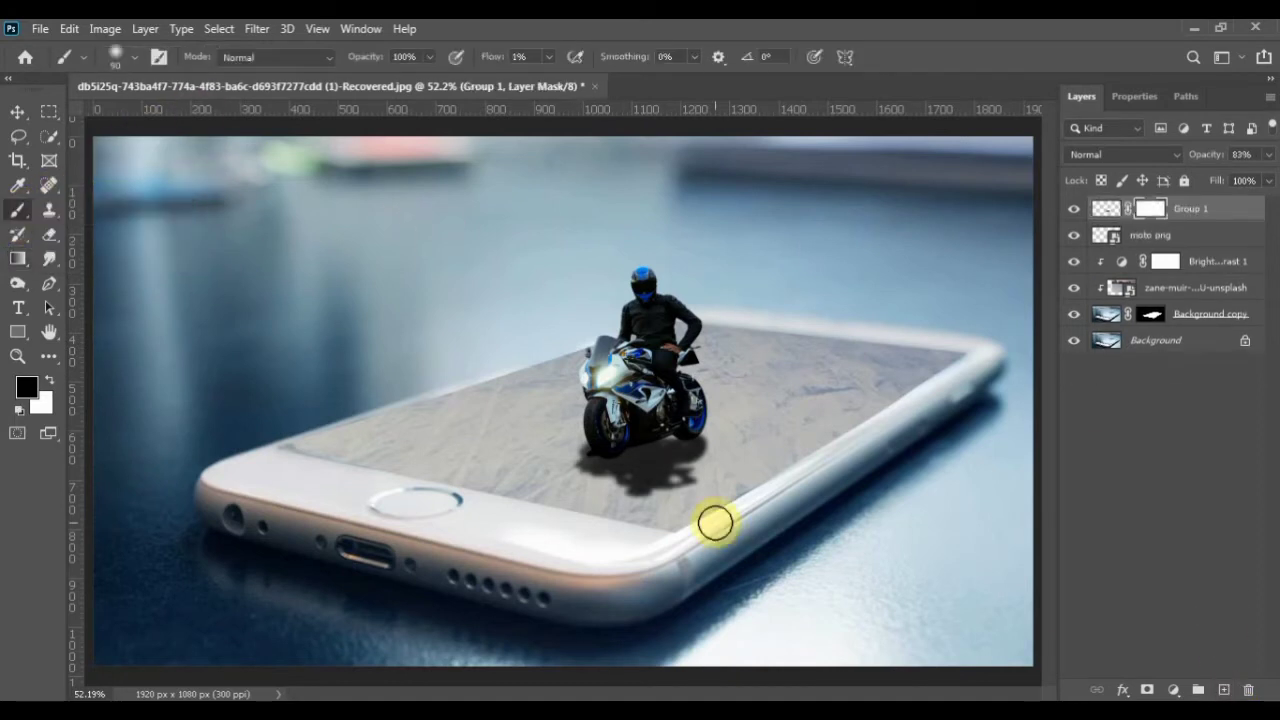
Fade the shadow's far end with a linear black-to-transparent gradient on the Group 1 layer mask.
left_click(18, 260)
left_click_drag(646, 578, 657, 457)
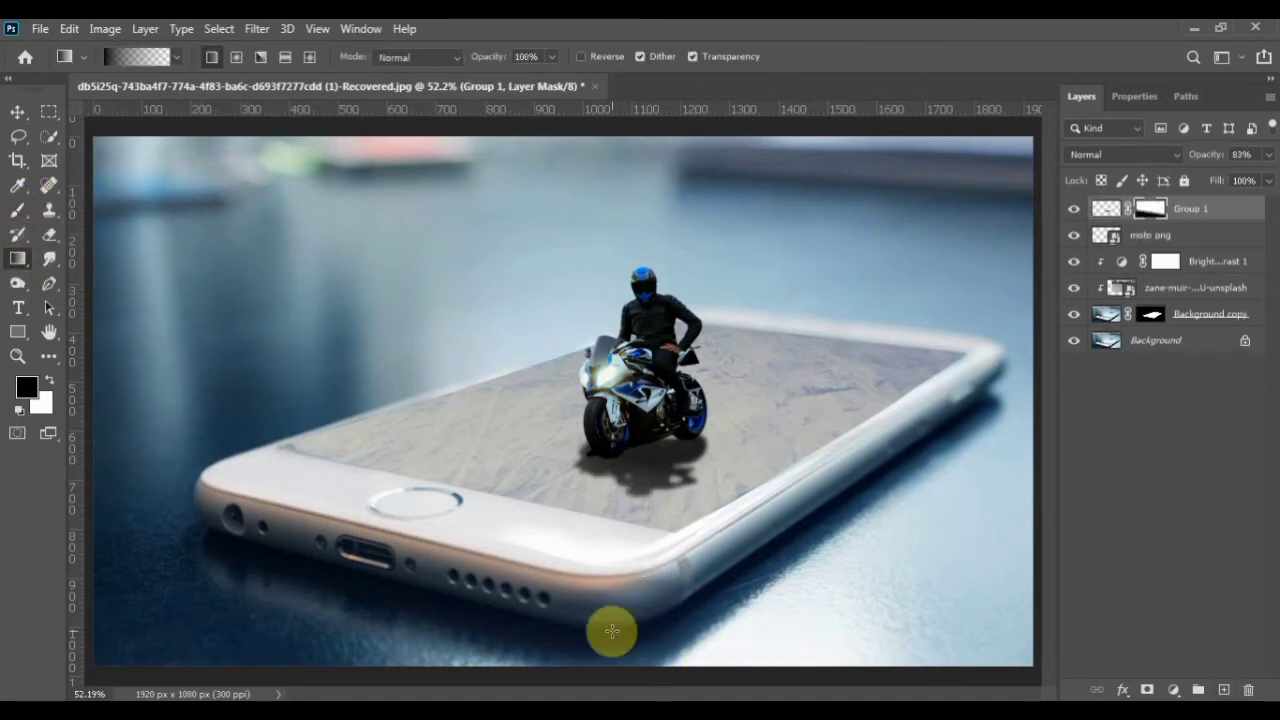
Add a new layer above the shadow and prepare a flattened 90 px Soft Round brush with 0% hardness and 100% flow.
left_click(1223, 690)
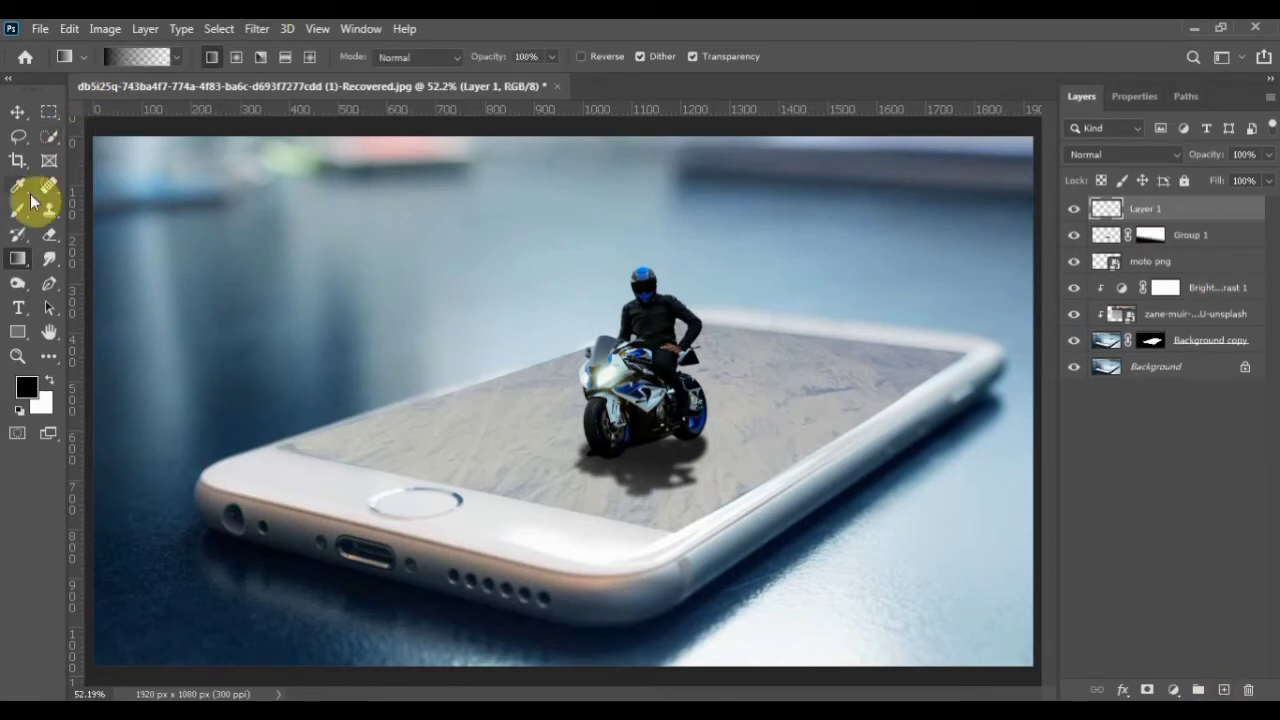
left_click(20, 208)
left_click(118, 57)
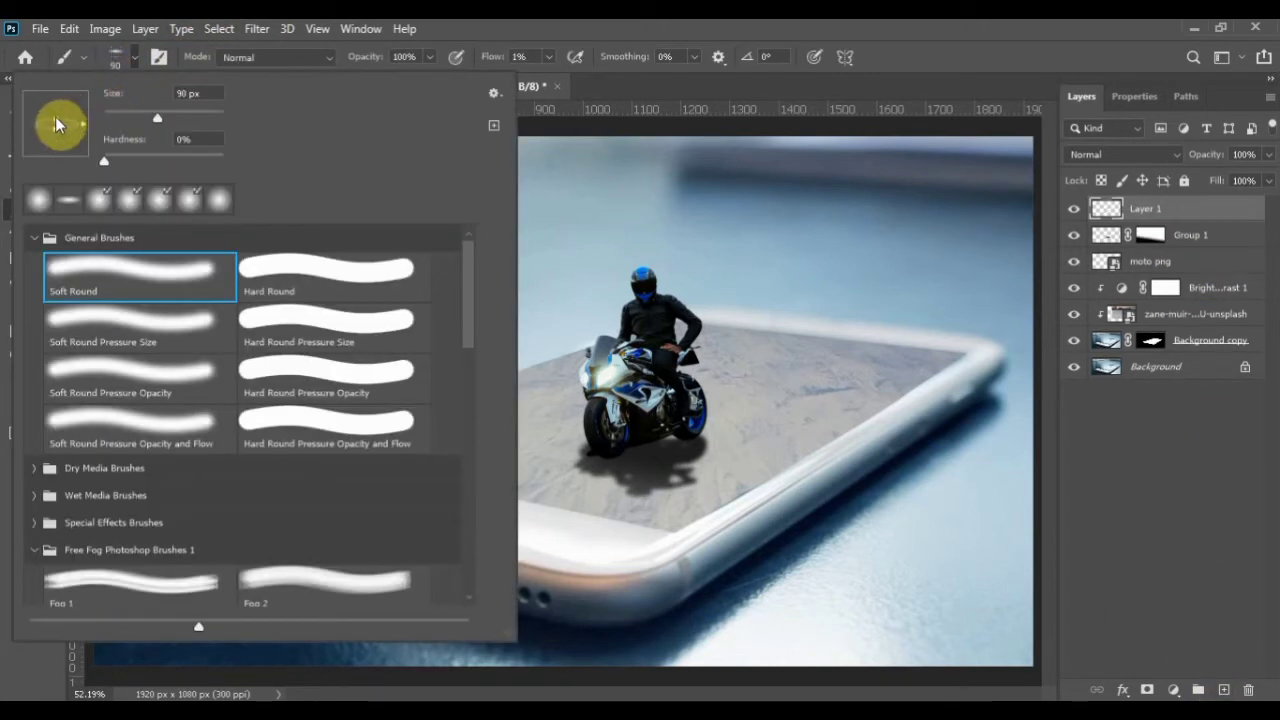
left_click(133, 57)
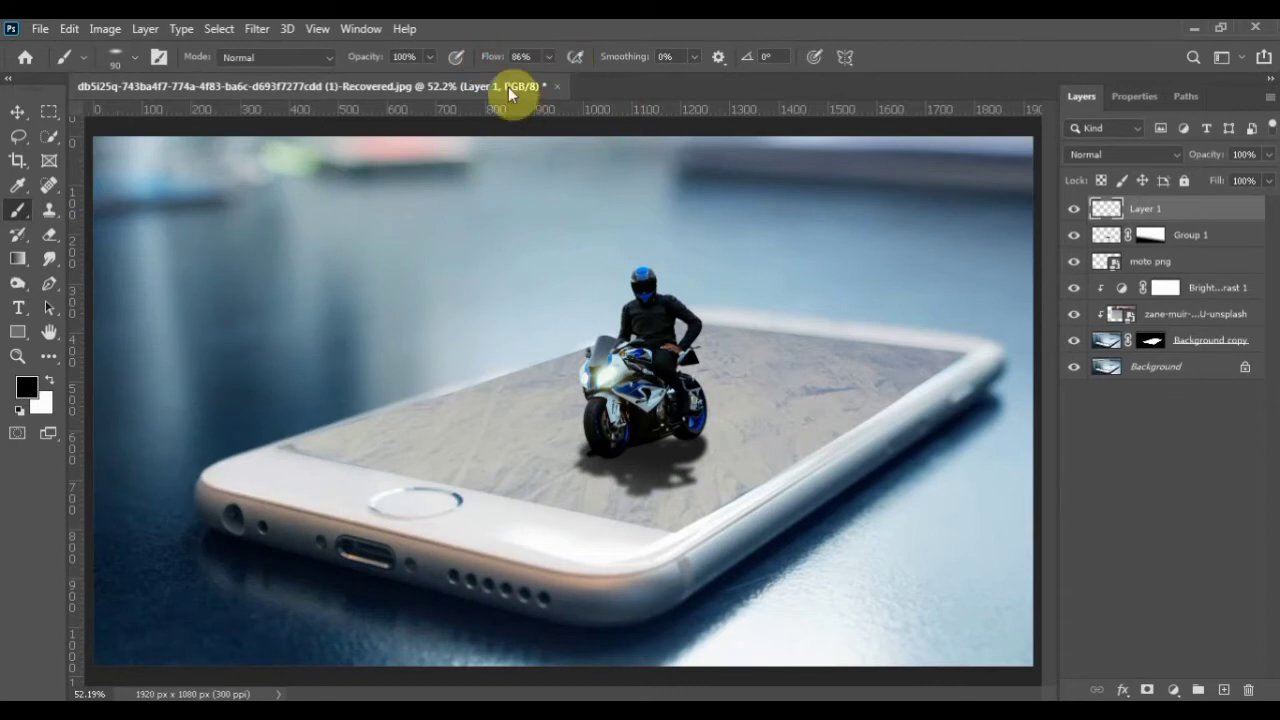
key("shift+0")
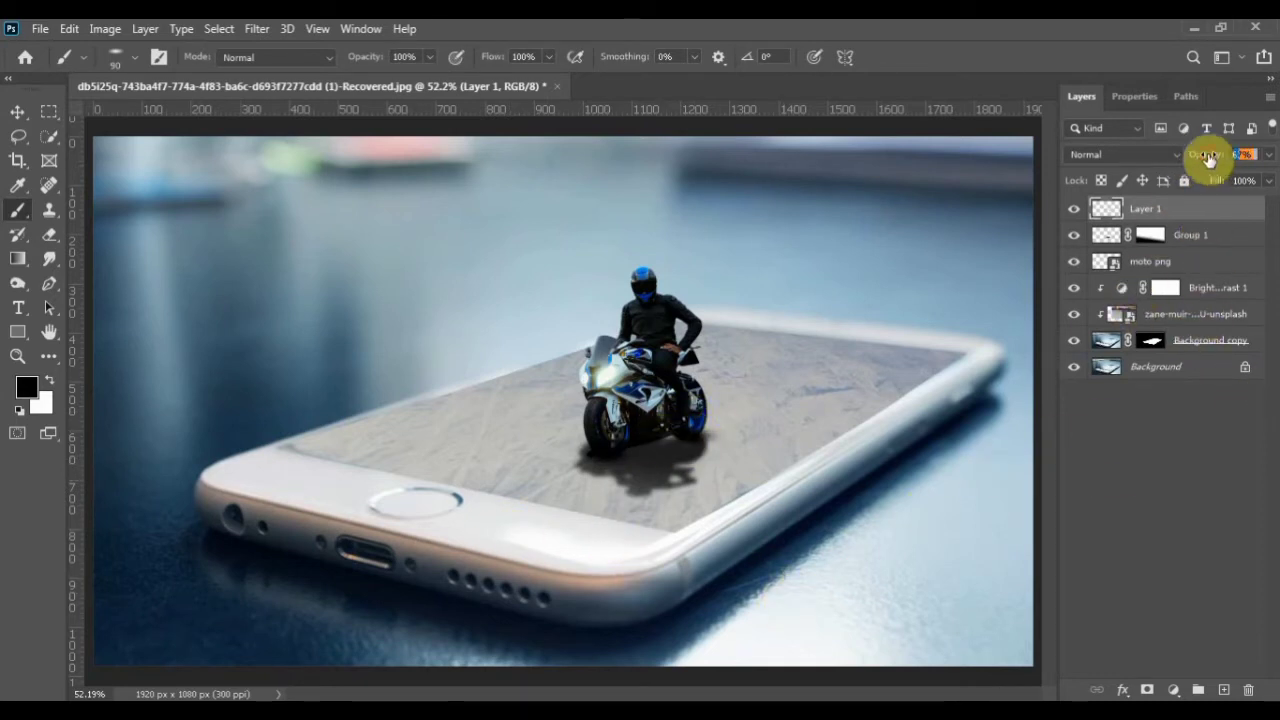
Set the opacity of the Group 1 shadow layer to 87%.
left_click(1246, 236)
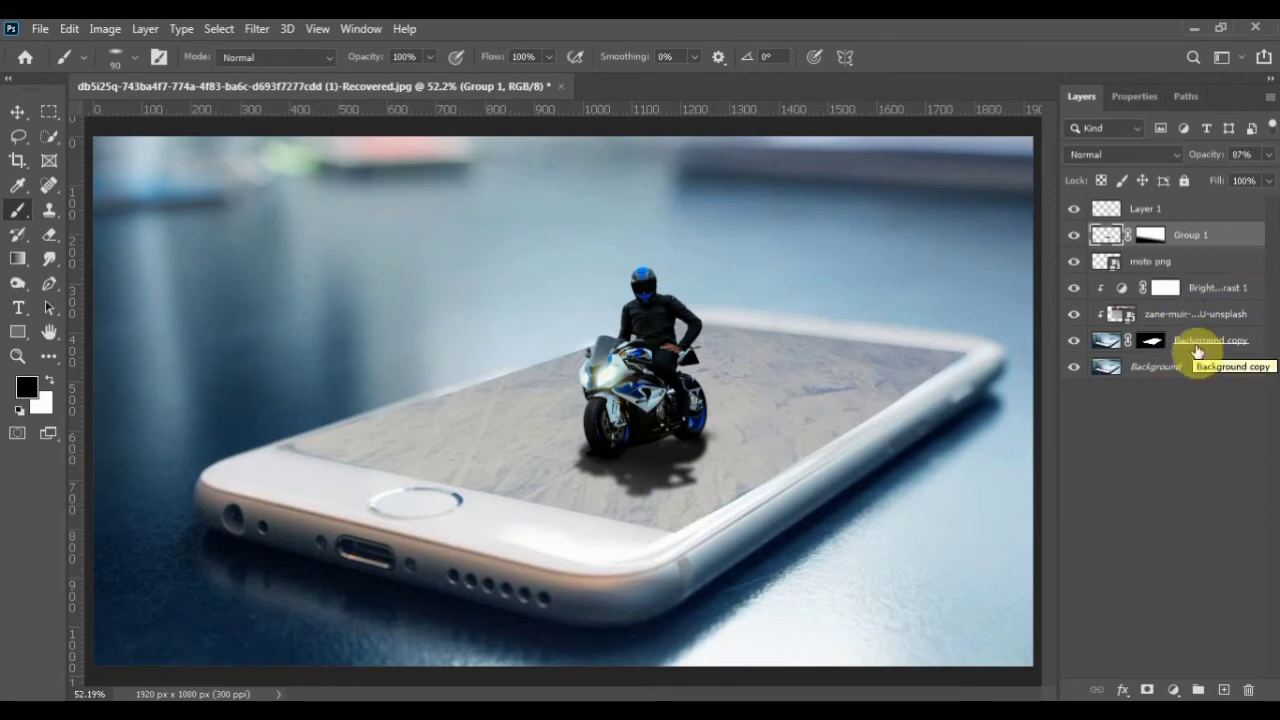
Group the Brightness/Contrast adjustment, the snow photo and the Background copy, keeping moto png below the shadow layer.
left_click(1190, 288)
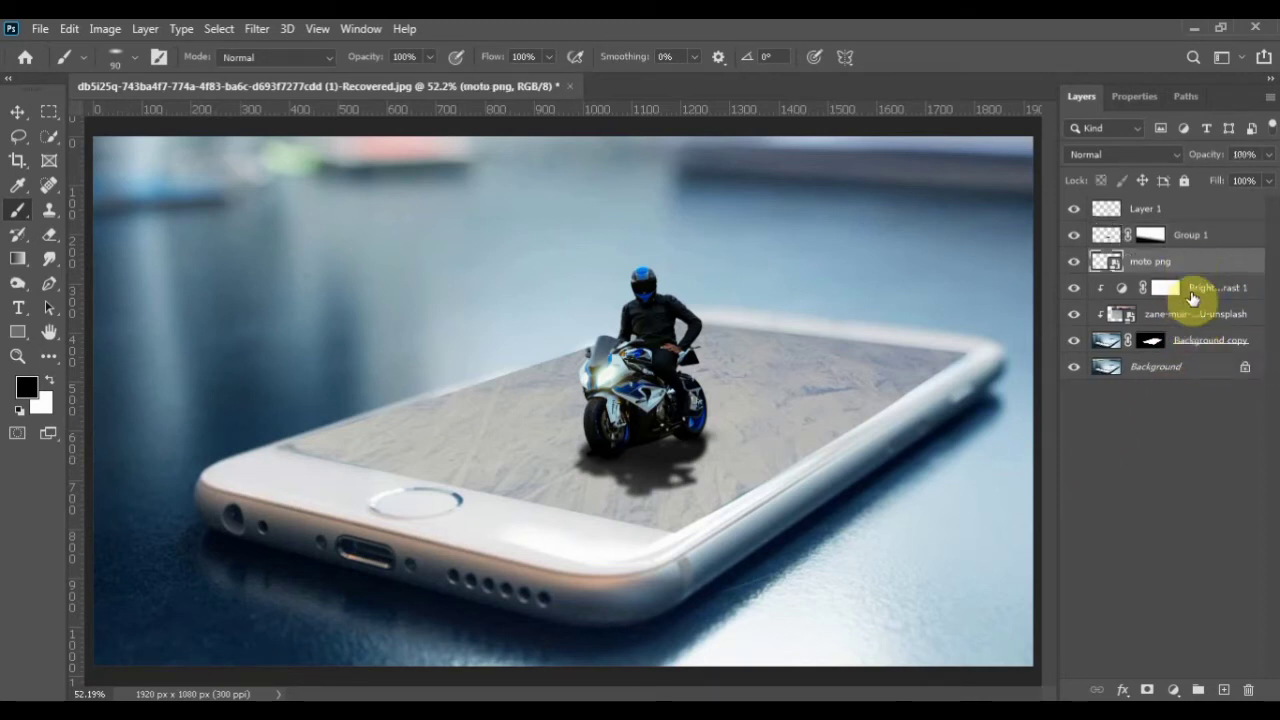
left_click(1191, 342, "shift")
key("ctrl+g")
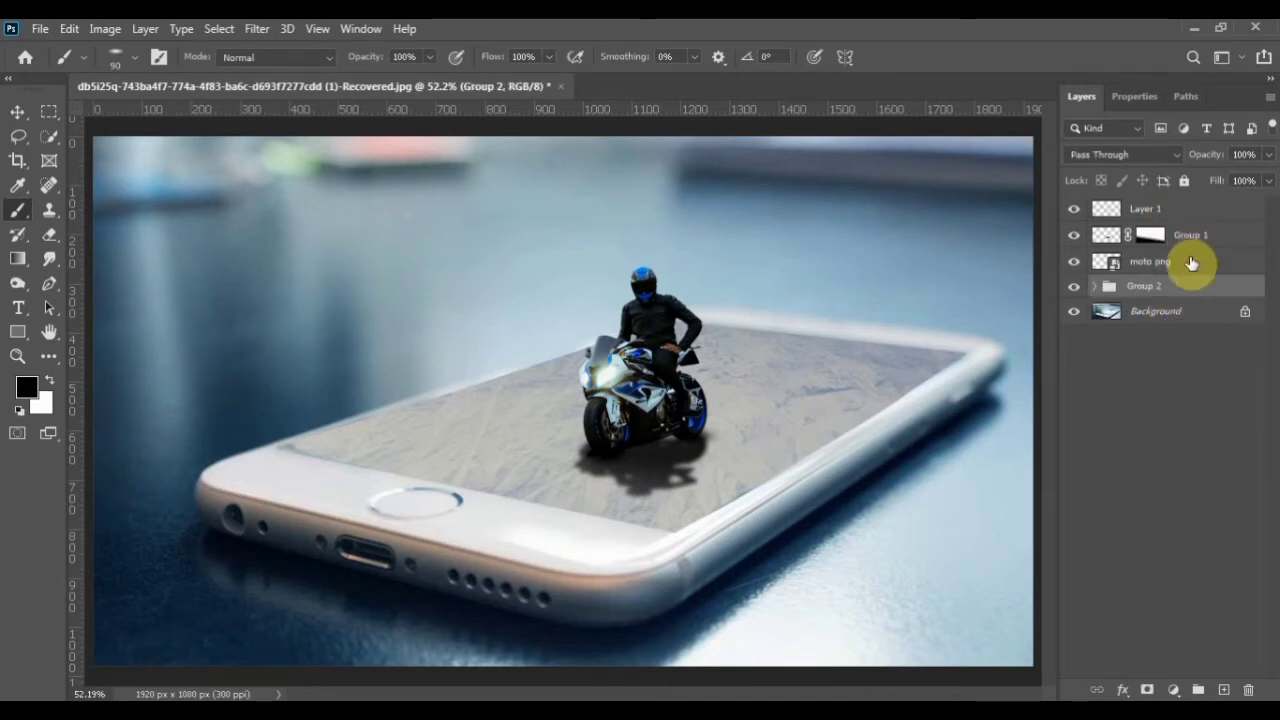
left_click_drag(1191, 262, 1191, 232)
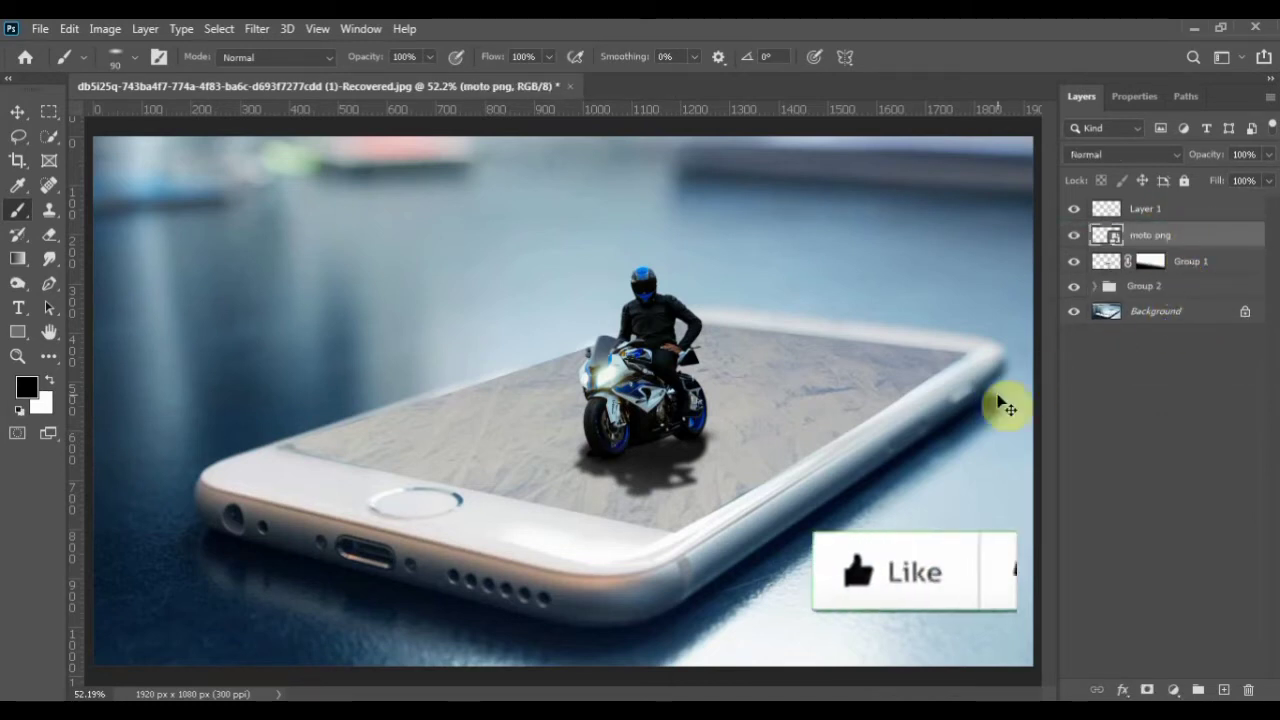
key("ctrl+z")
Duplicate Group 2 and merge the copy into a single layer.
left_click(1191, 292)
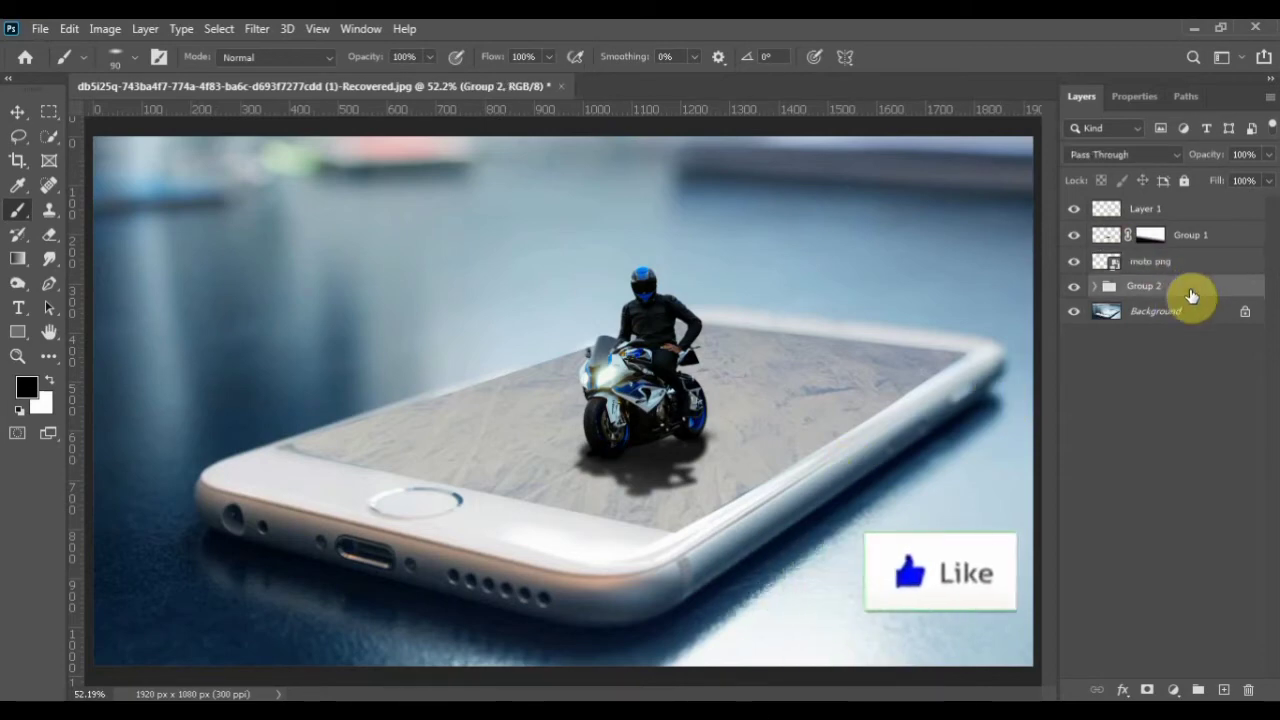
key("ctrl+j")
right_click(1190, 290)
left_click(1040, 646)
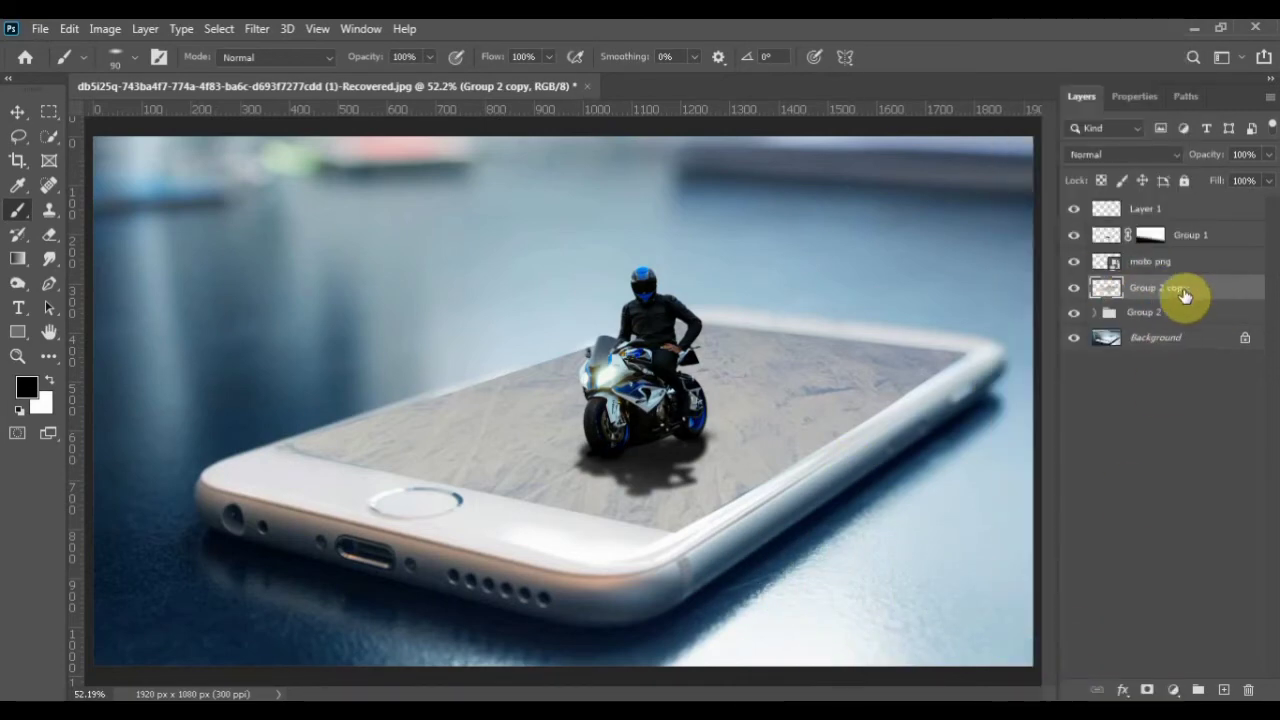
Start a Tilt-Shift blur on the Group 2 copy layer and centre its focus area beneath the motorcycle.
left_click(245, 38)
mouse_move(451, 323)
left_click(590, 357)
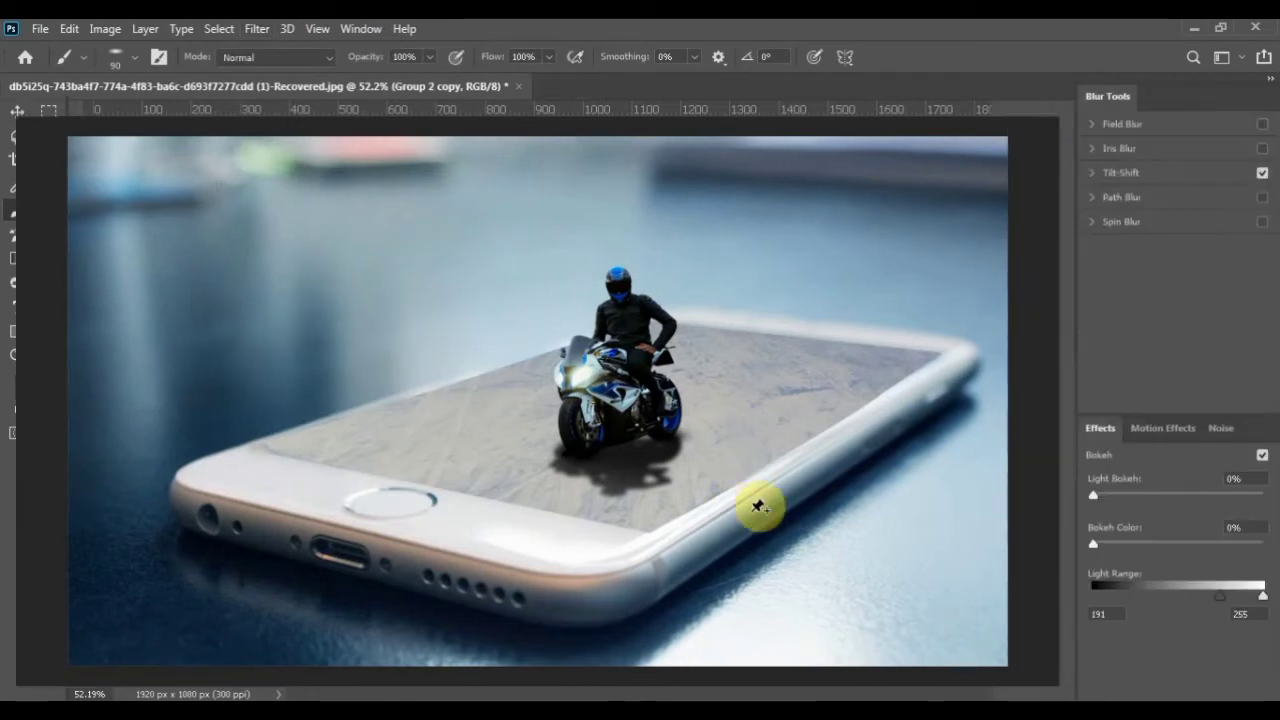
left_click(531, 397)
left_click_drag(538, 402, 625, 448)
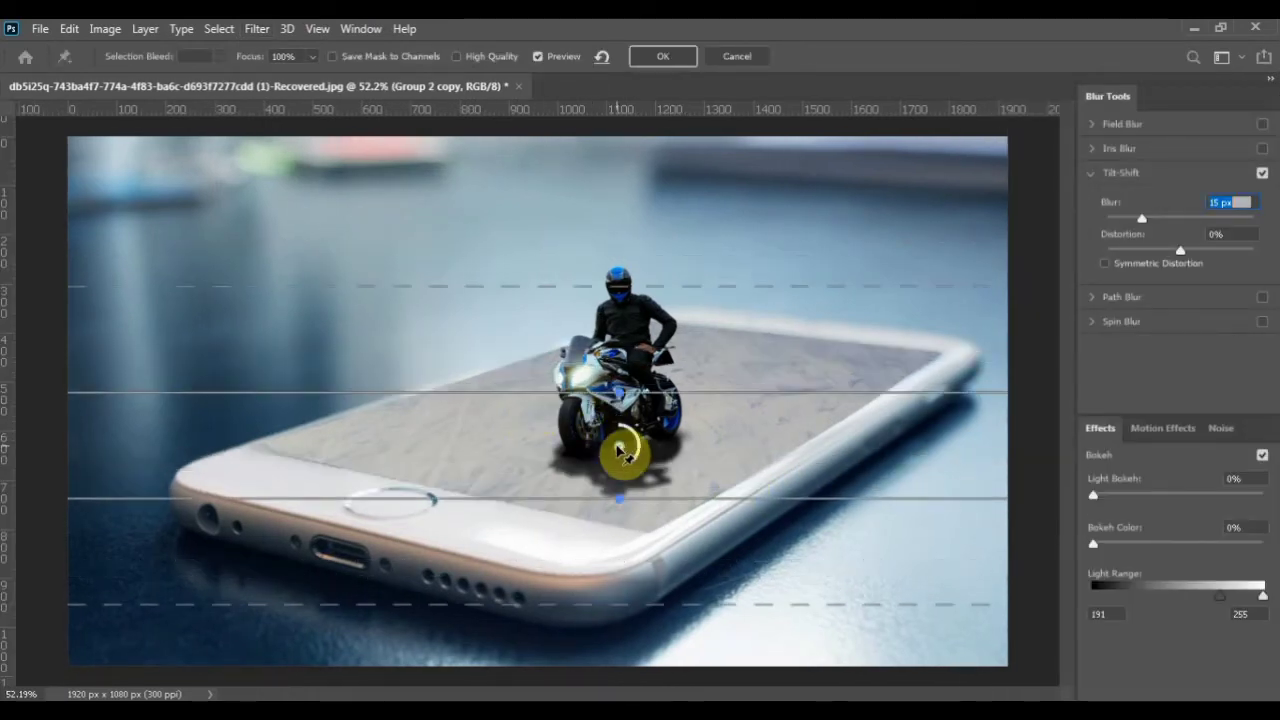
Narrow the tilt-shift focus band and transition zones around the motorcycle's wheels, and apply the blur at 19 px.
left_click_drag(677, 491, 686, 461)
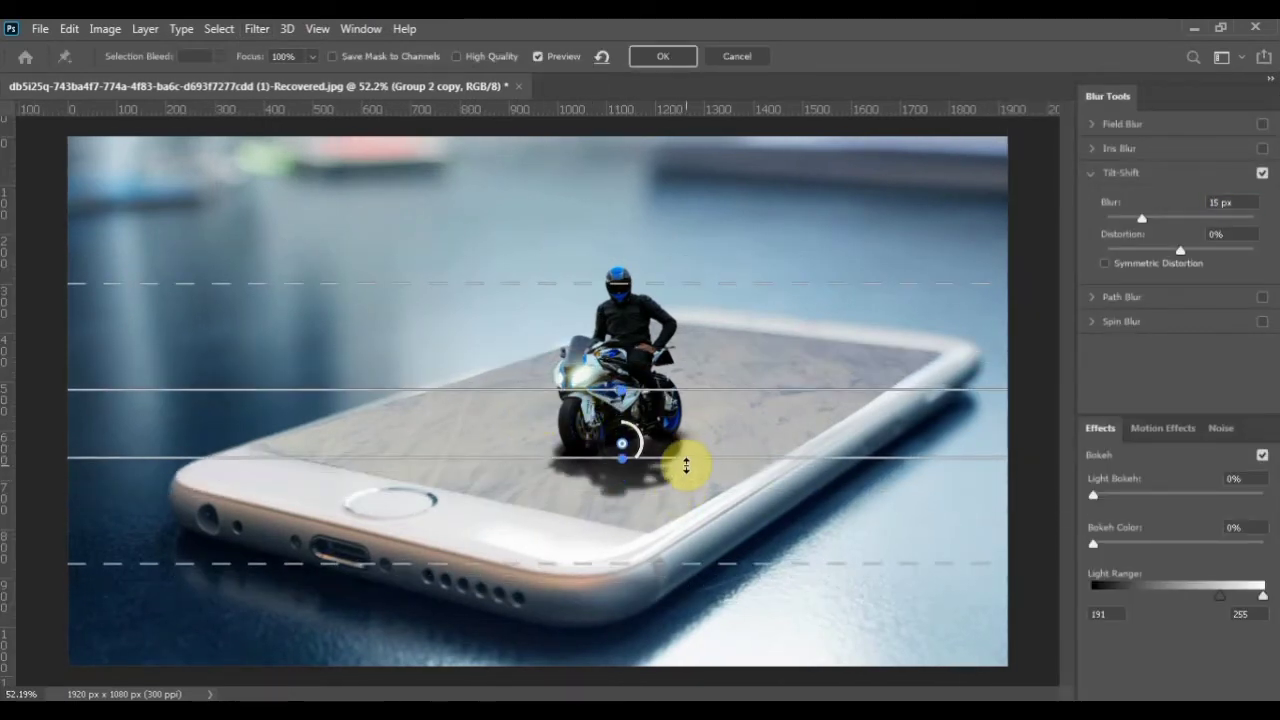
left_click_drag(708, 391, 708, 408)
left_click_drag(626, 455, 627, 460)
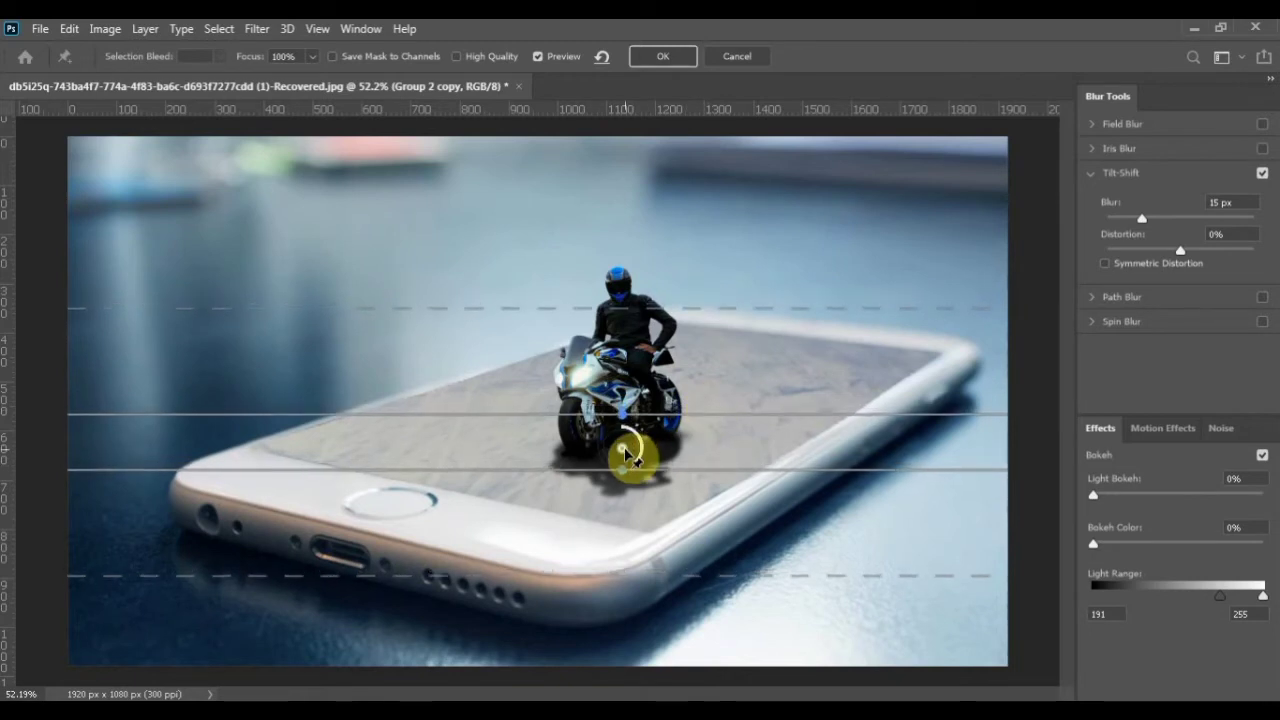
left_click_drag(755, 332, 755, 335)
left_click_drag(677, 574, 677, 549)
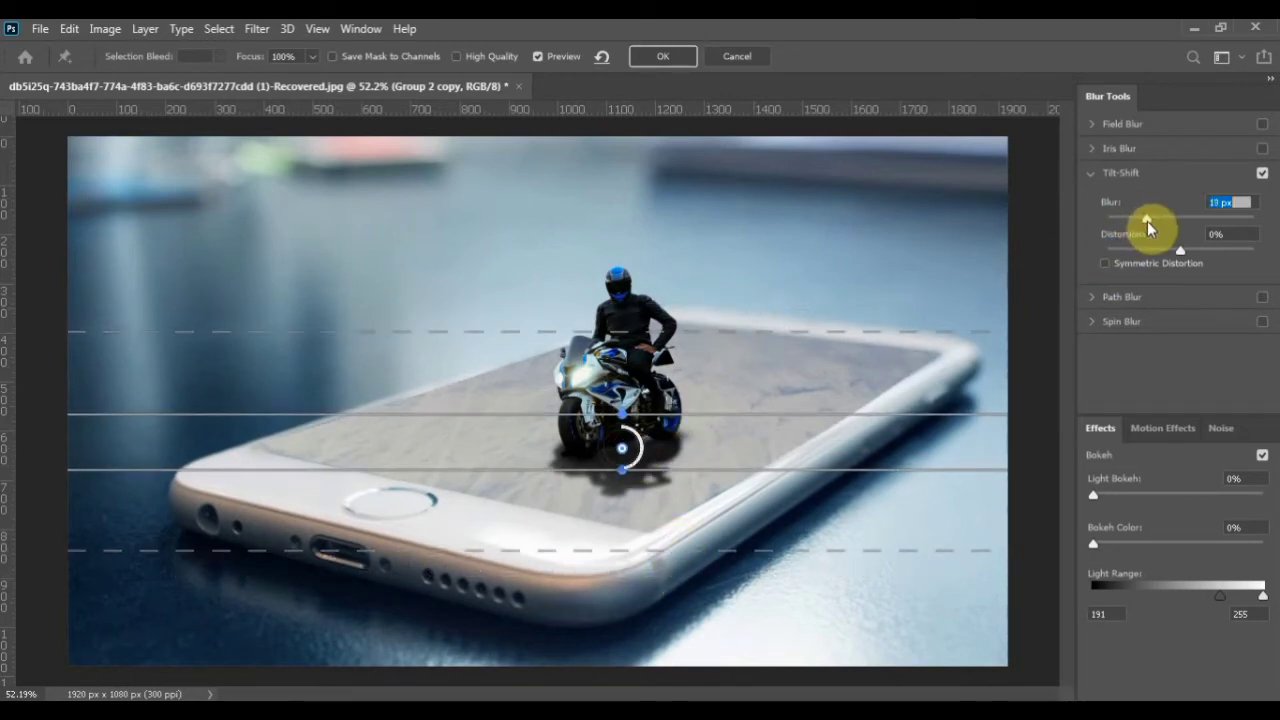
left_click_drag(1147, 221, 1148, 221)
left_click(650, 56)
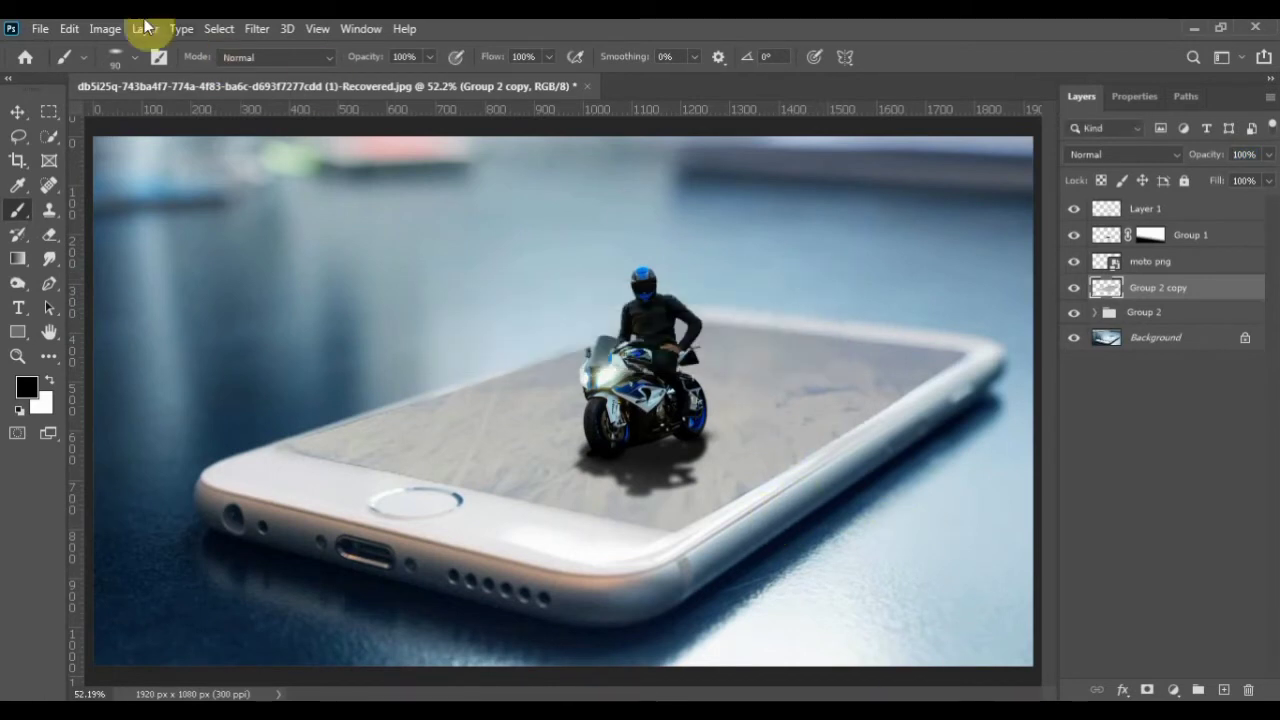
Make the flattened Soft Round brush tip round again, with its angle at -6°.
left_click(116, 57)
mouse_move(63, 99)
left_mouse_down()
mouse_move(60, 124)
mouse_move(60, 111)
left_mouse_up()
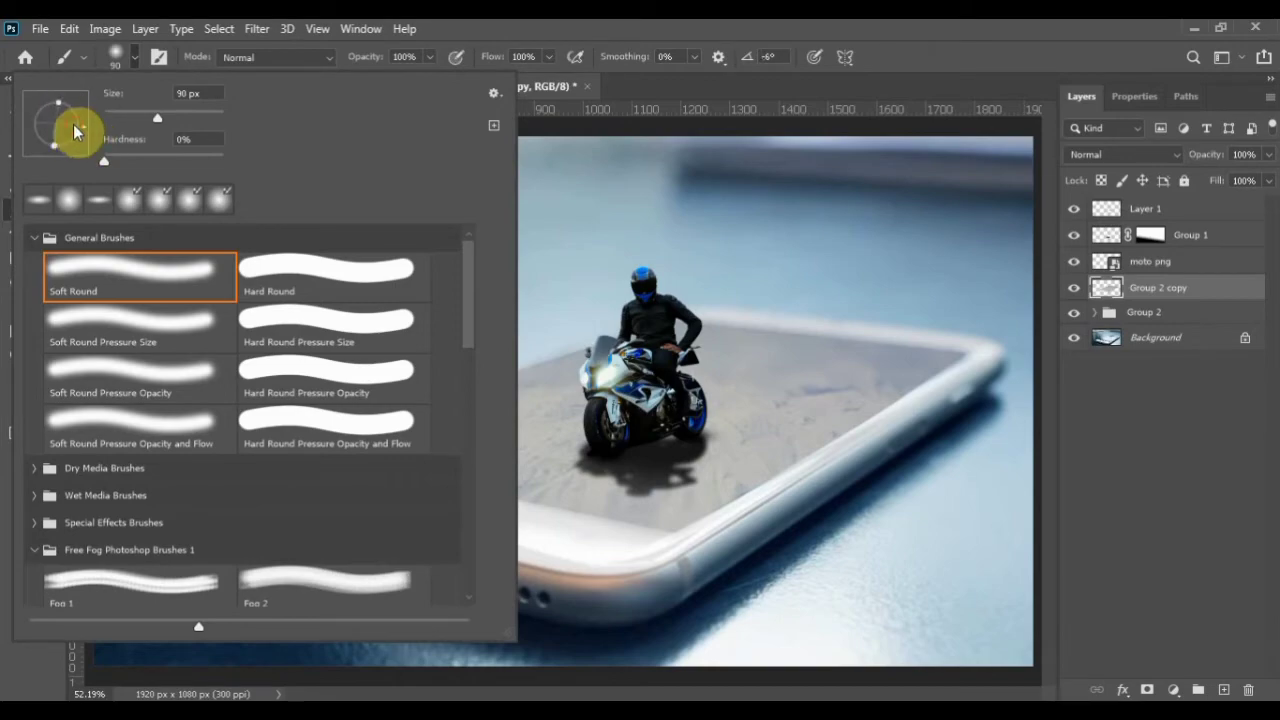
left_click(134, 59)
Place the cloudpng image above Group 2 copy, scaled down and positioned just over the rider's head.
left_click(556, 710)
left_click(215, 228)
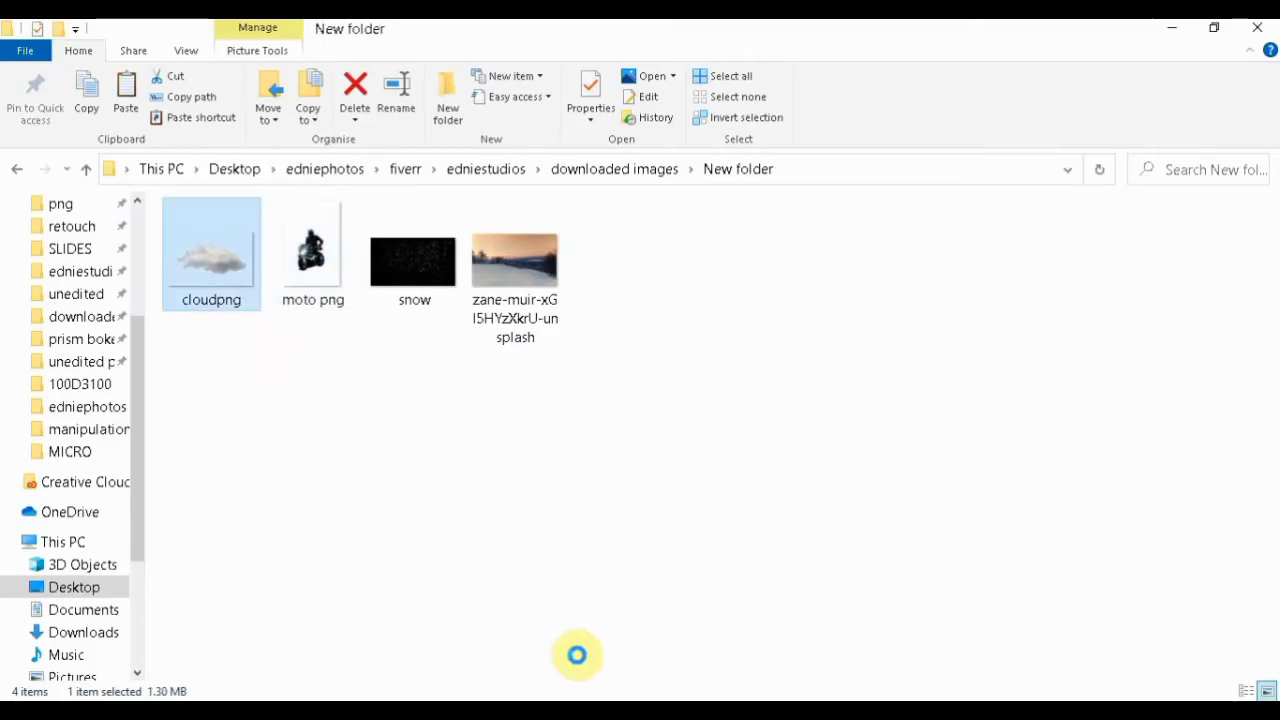
left_click_drag(489, 590, 703, 294)
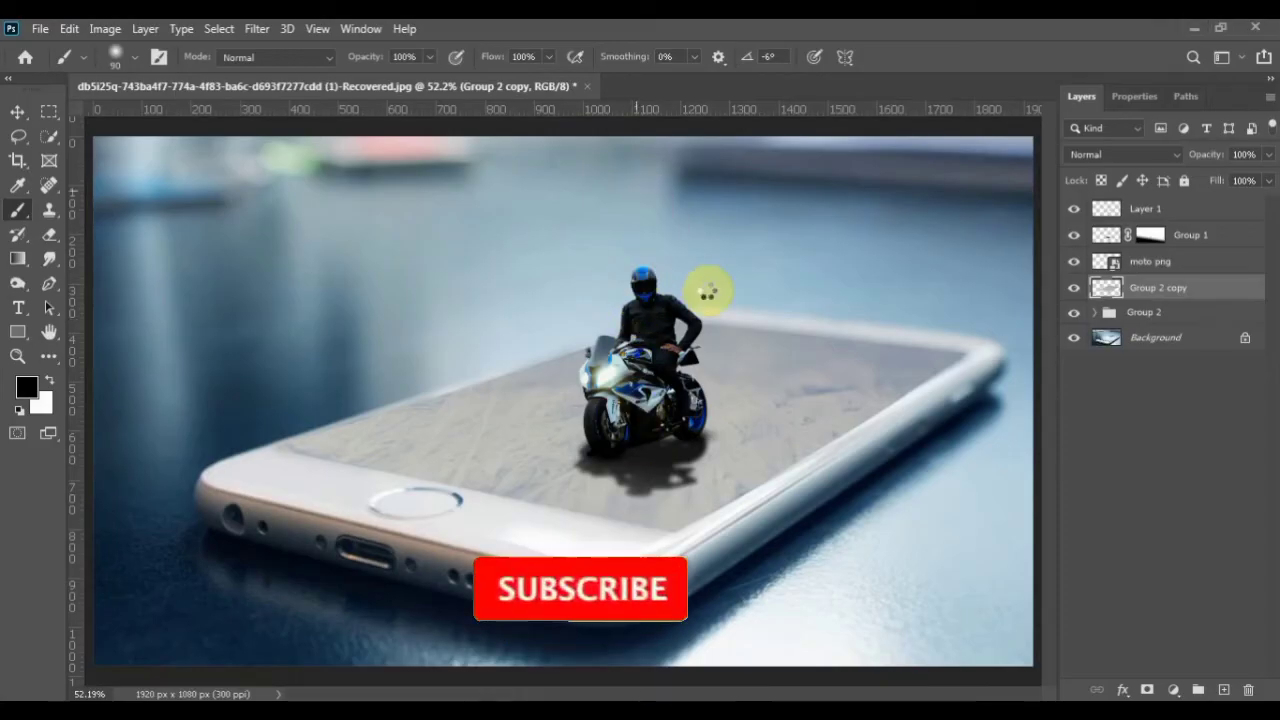
left_click_drag(972, 667, 338, 275)
left_click_drag(254, 203, 646, 158)
left_click(910, 58)
key("b")
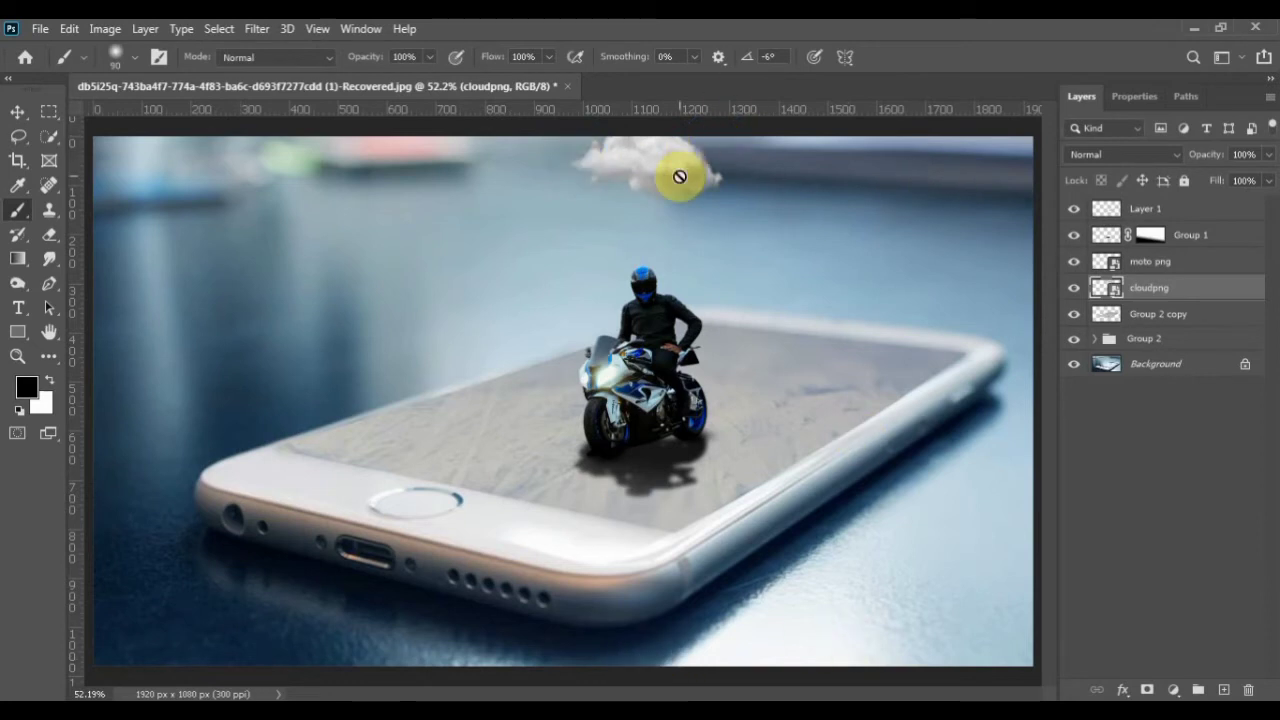
left_click_drag(680, 183, 683, 186)
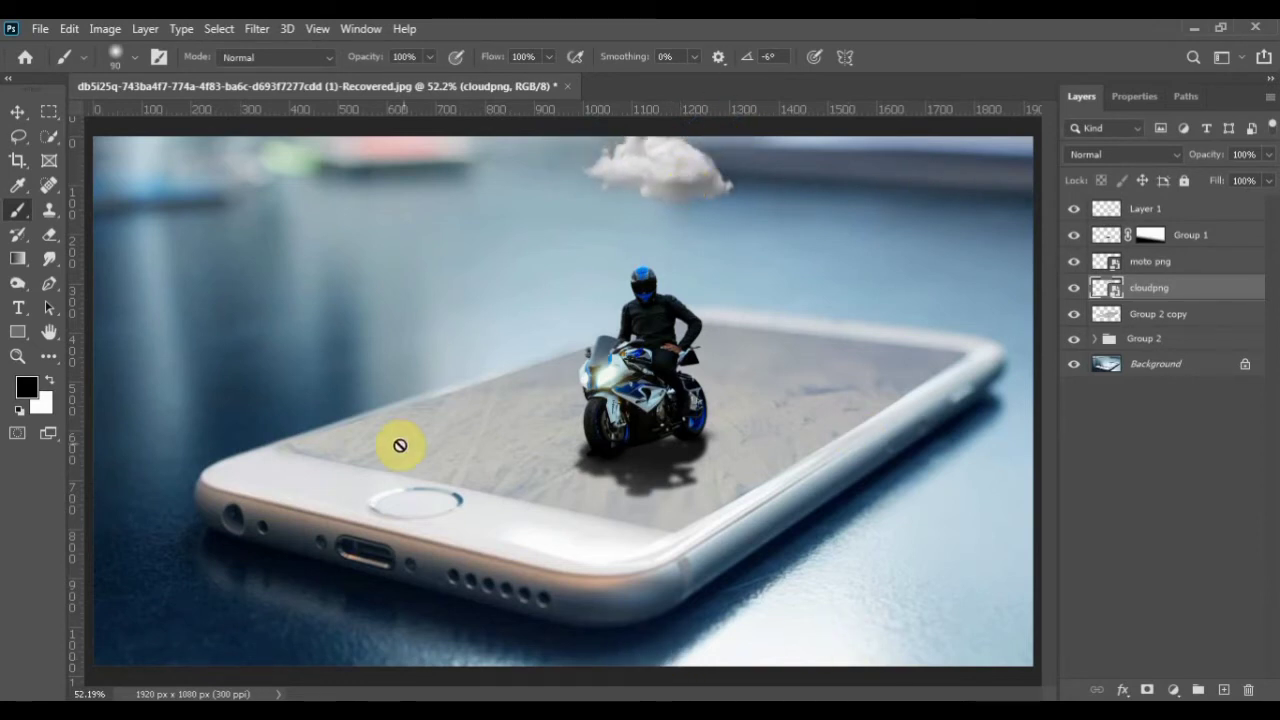
Place the snow image across the canvas, move its layer above Group 1 and set its blend mode to Screen.
left_click(477, 708)
left_click_drag(412, 262, 621, 427)
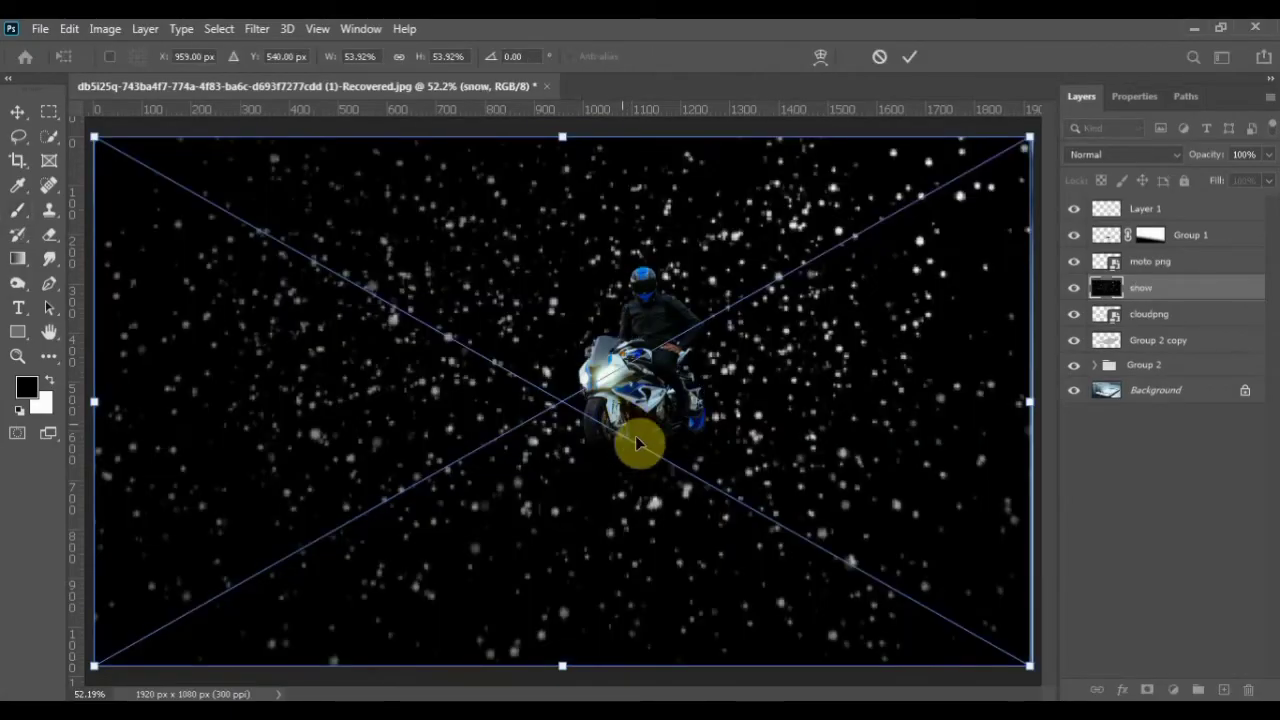
mouse_move(1180, 292)
left_mouse_down()
mouse_move(1186, 206)
mouse_move(1195, 246)
left_mouse_up()
left_click(1110, 154)
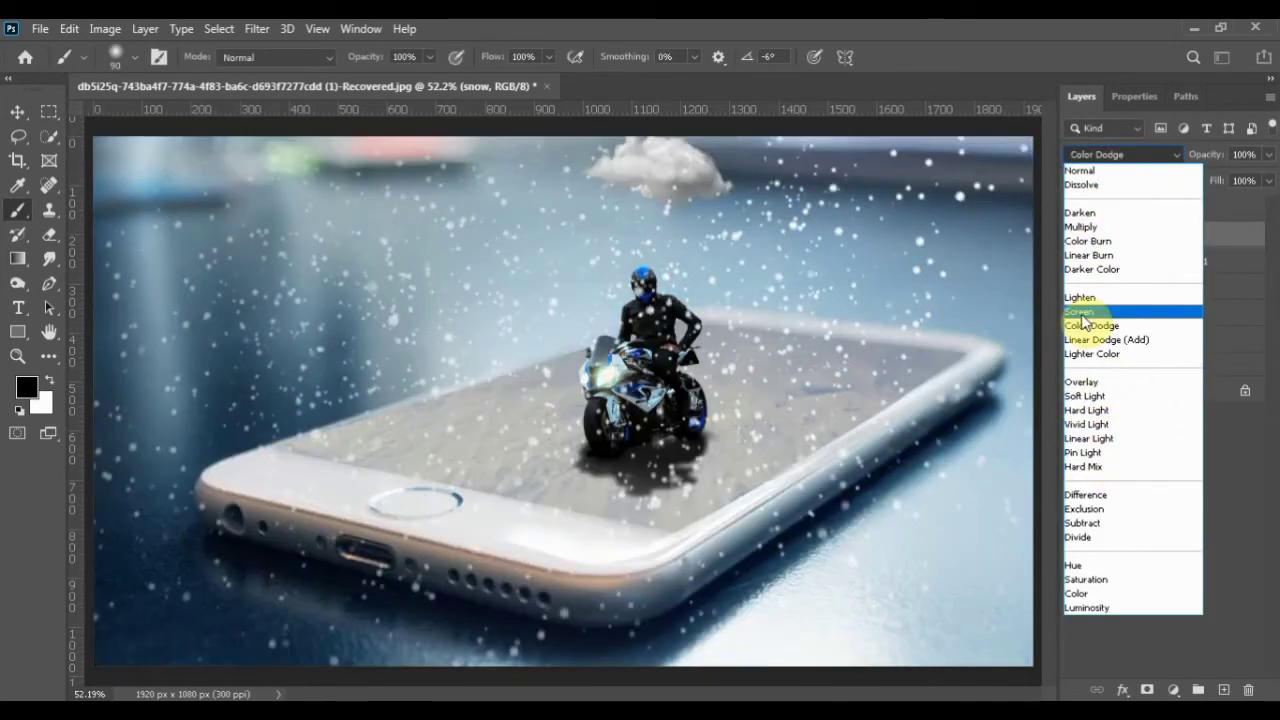
left_click(1082, 311)
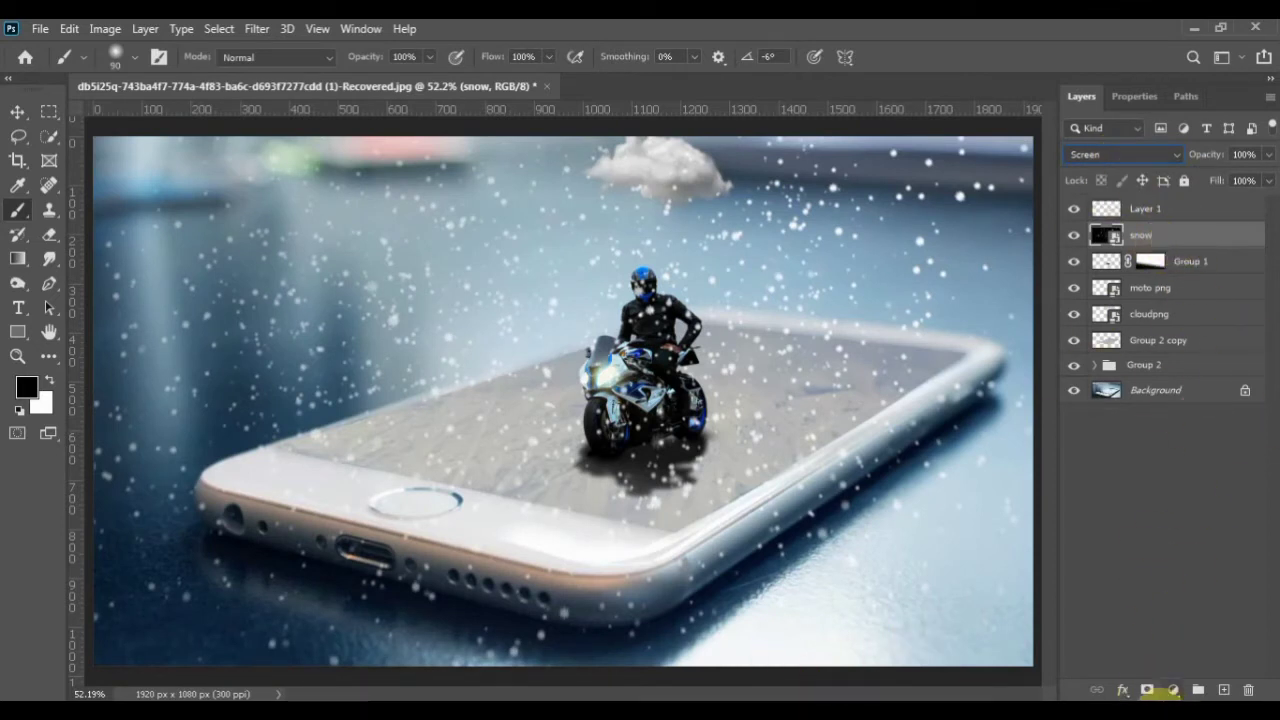
Add an inverted mask to the snow layer and paint white with a 175 px brush to reveal snowfall beneath the cloud and around the rider.
left_click(1147, 690)
key("ctrl+i")
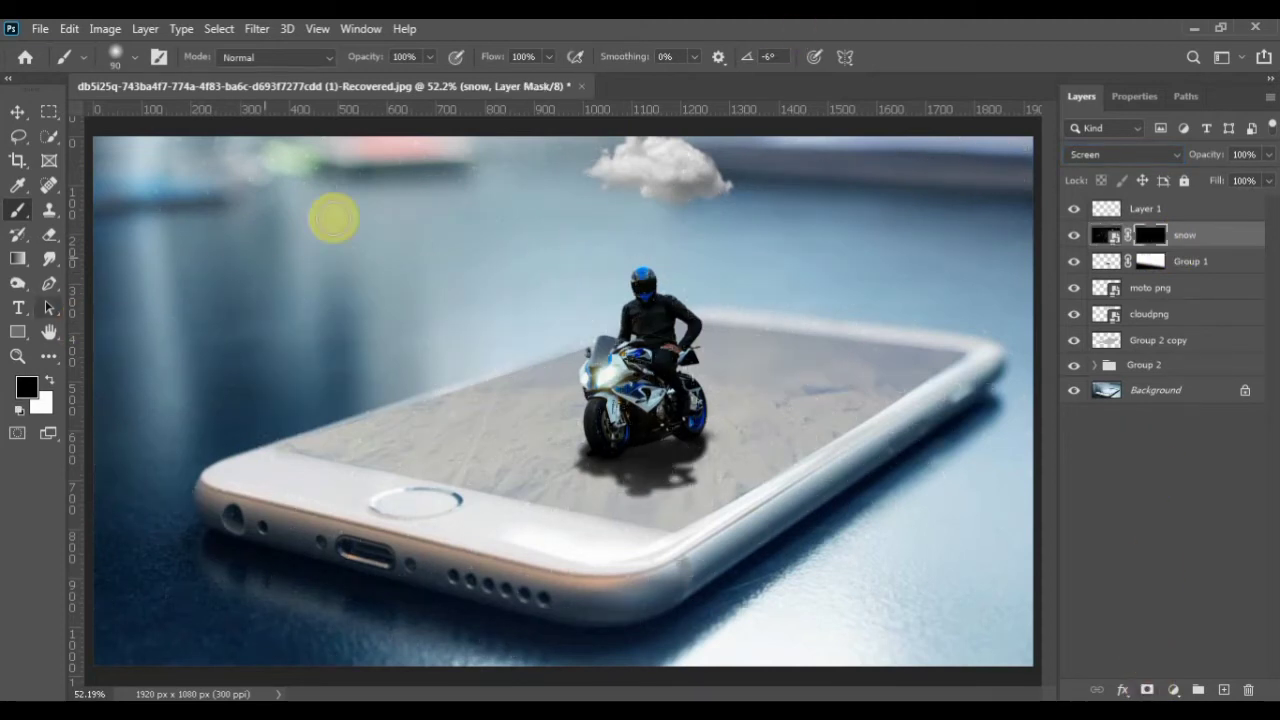
key("]")
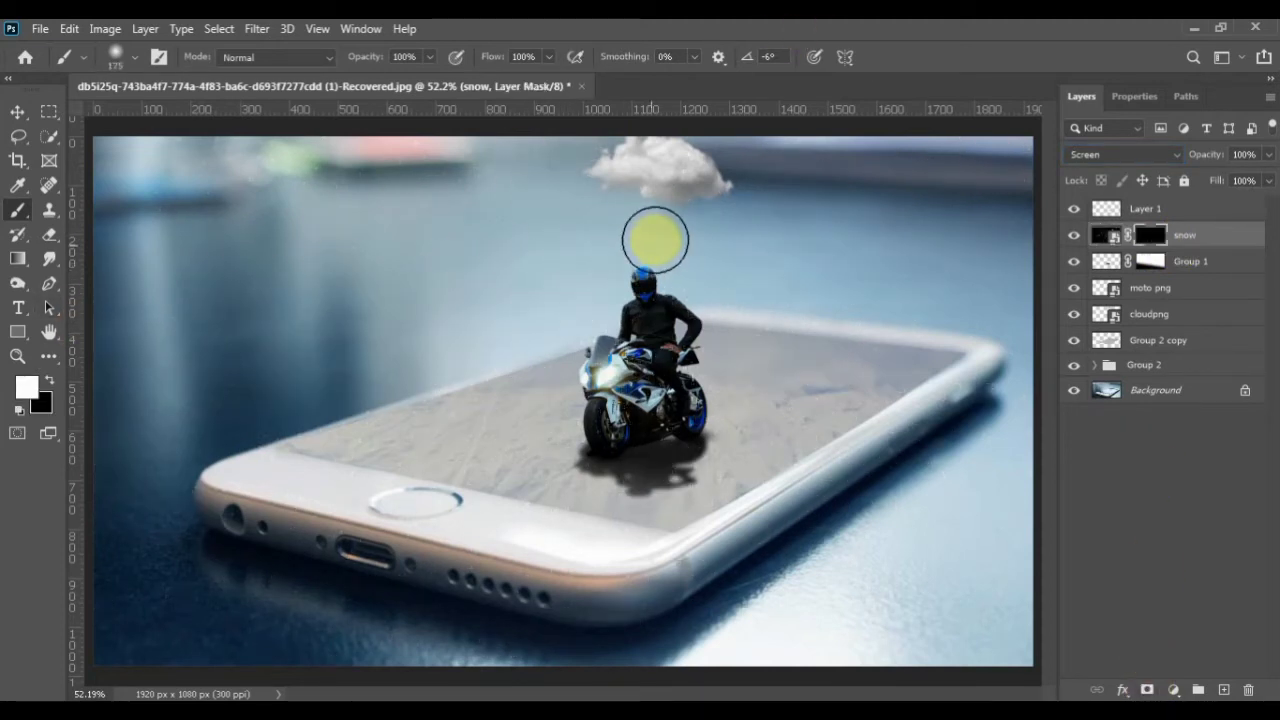
mouse_move(654, 229)
left_mouse_down()
mouse_move(671, 270)
mouse_move(692, 231)
mouse_move(691, 252)
mouse_move(714, 265)
mouse_move(732, 368)
mouse_move(685, 447)
mouse_move(792, 378)
mouse_move(886, 369)
mouse_move(784, 371)
mouse_move(584, 461)
mouse_move(465, 424)
mouse_move(535, 442)
mouse_move(521, 422)
mouse_move(559, 384)
mouse_move(643, 375)
mouse_move(488, 431)
mouse_move(427, 435)
mouse_move(656, 490)
mouse_move(708, 427)
mouse_move(633, 287)
mouse_move(577, 373)
mouse_move(614, 275)
mouse_move(553, 343)
left_mouse_up()
mouse_move(566, 374)
left_mouse_down()
mouse_move(606, 411)
mouse_move(763, 297)
mouse_move(552, 344)
left_mouse_up()
key("x")
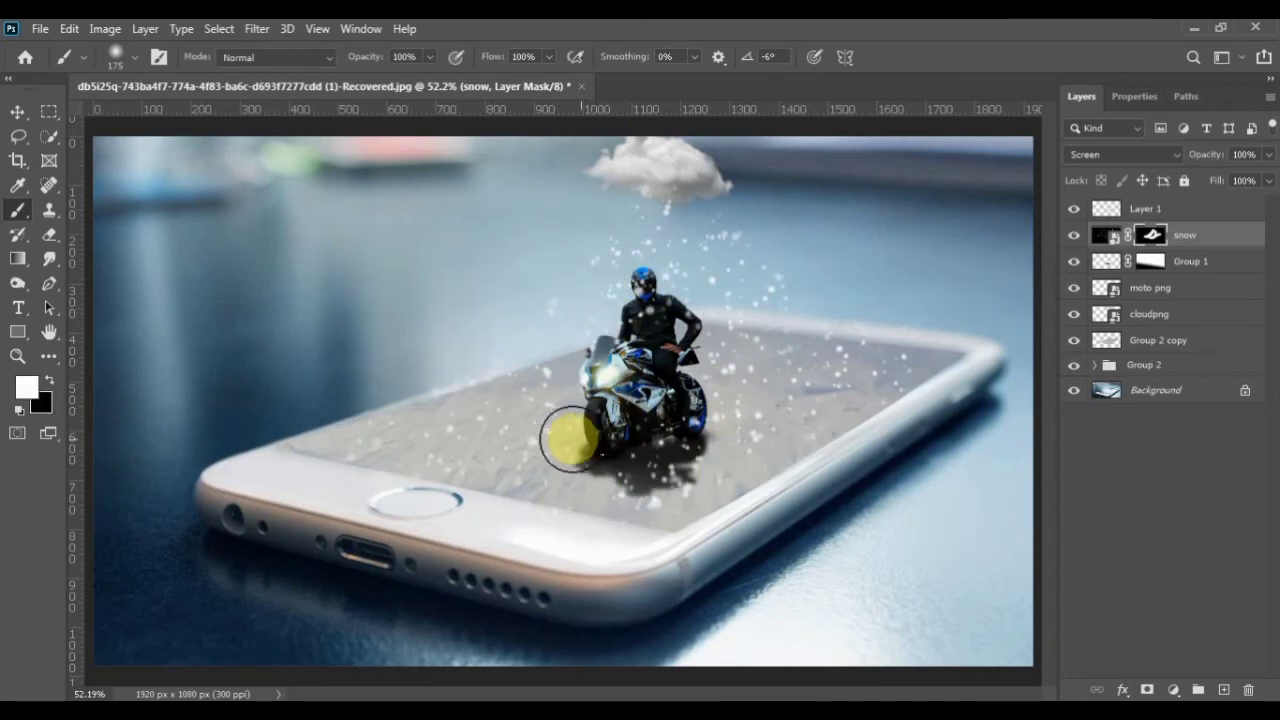
key("x")
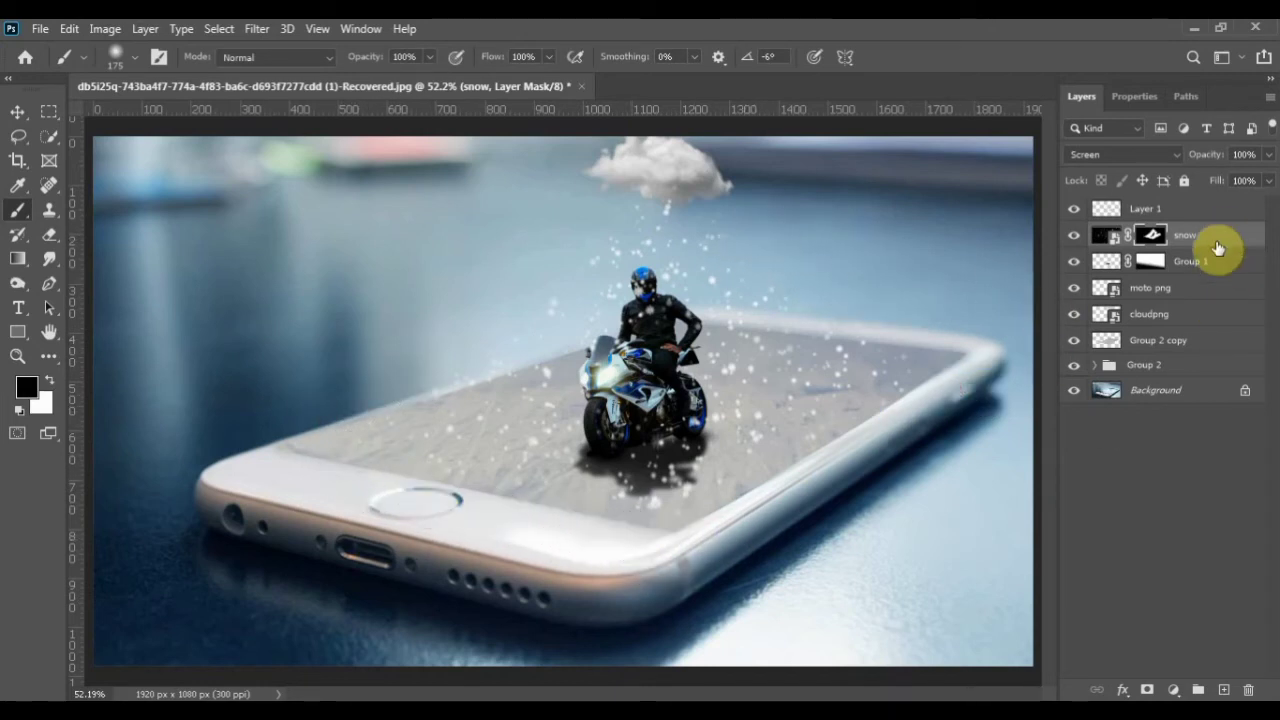
Apply a Gaussian Blur with a radius of 2.8 pixels to the snow layer's image rather than its mask.
left_click(257, 28)
mouse_move(352, 300)
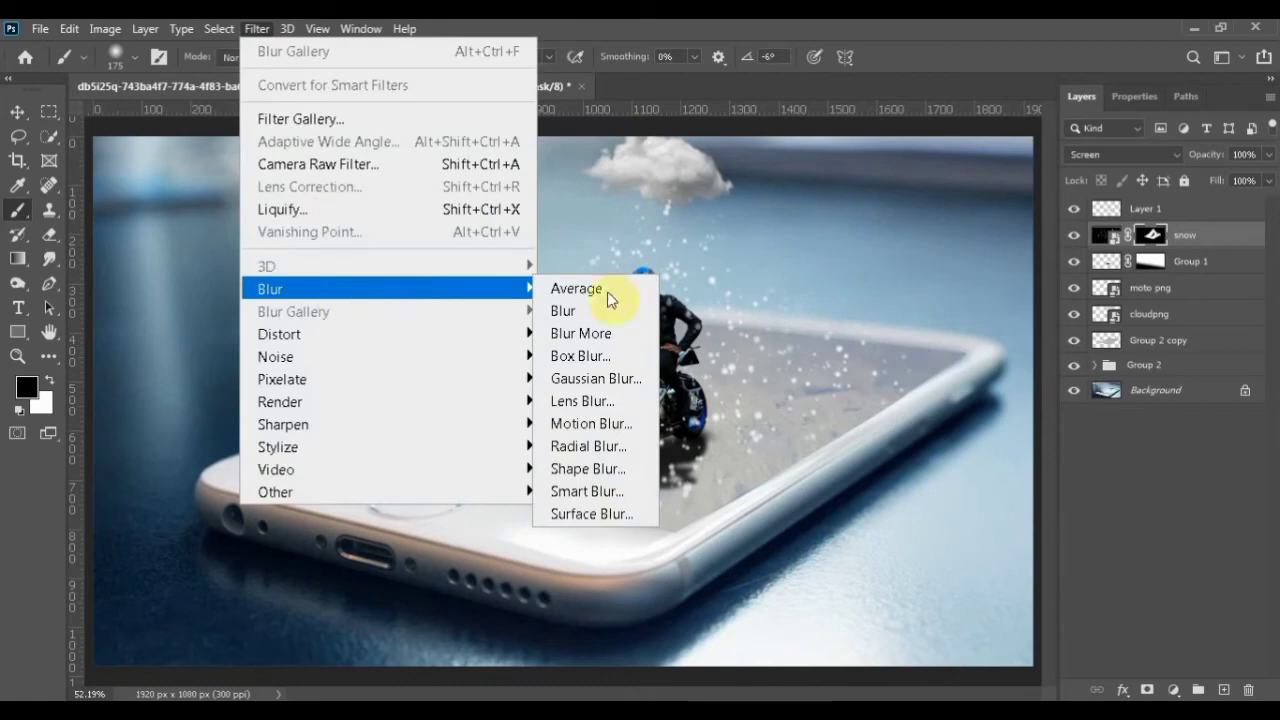
left_click(1105, 236)
left_click(257, 28)
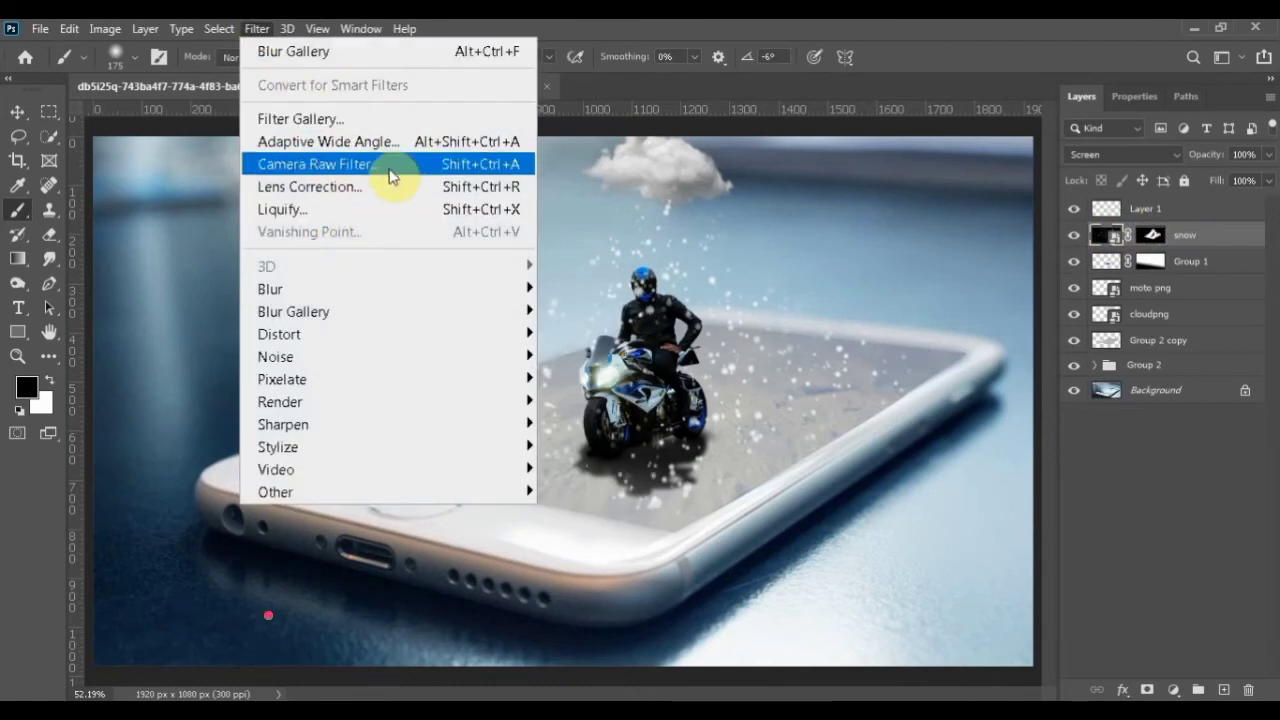
mouse_move(300, 289)
left_click(594, 377)
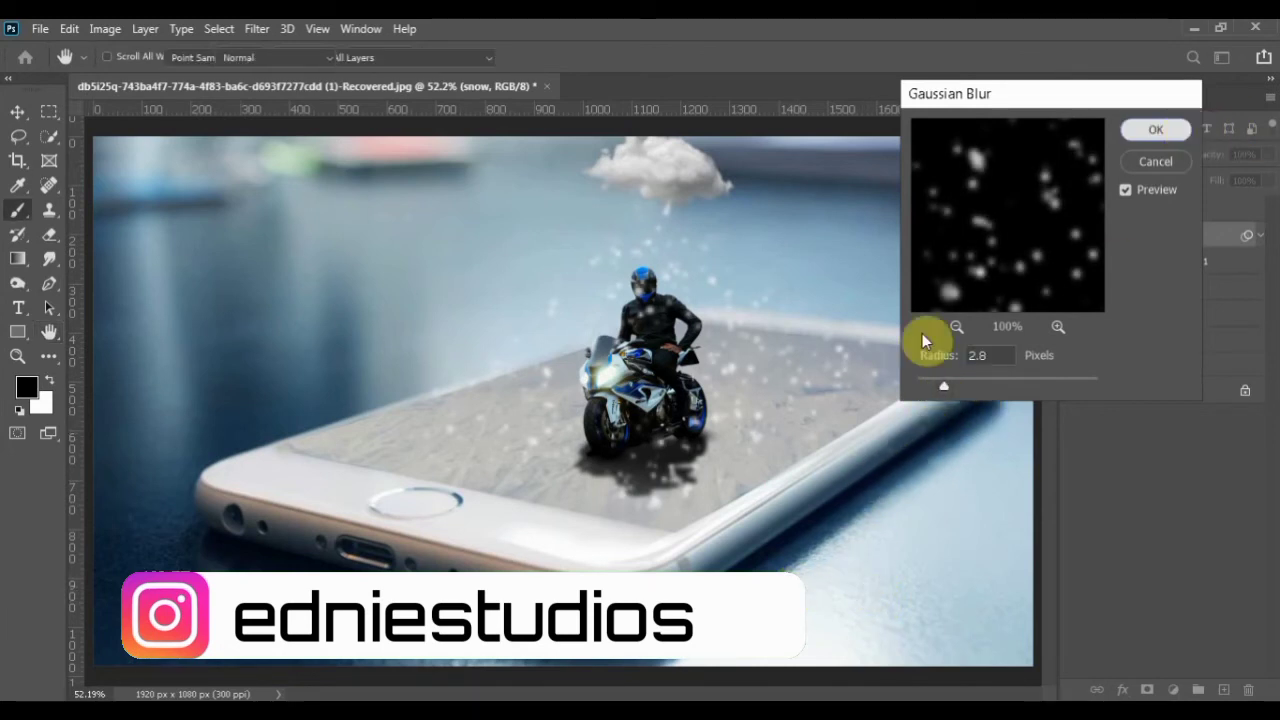
key("Return")
Paint black on the snow layer's mask at 8% flow to soften the snowflakes over the rider and motorcycle.
key("b")
left_click(1152, 235)
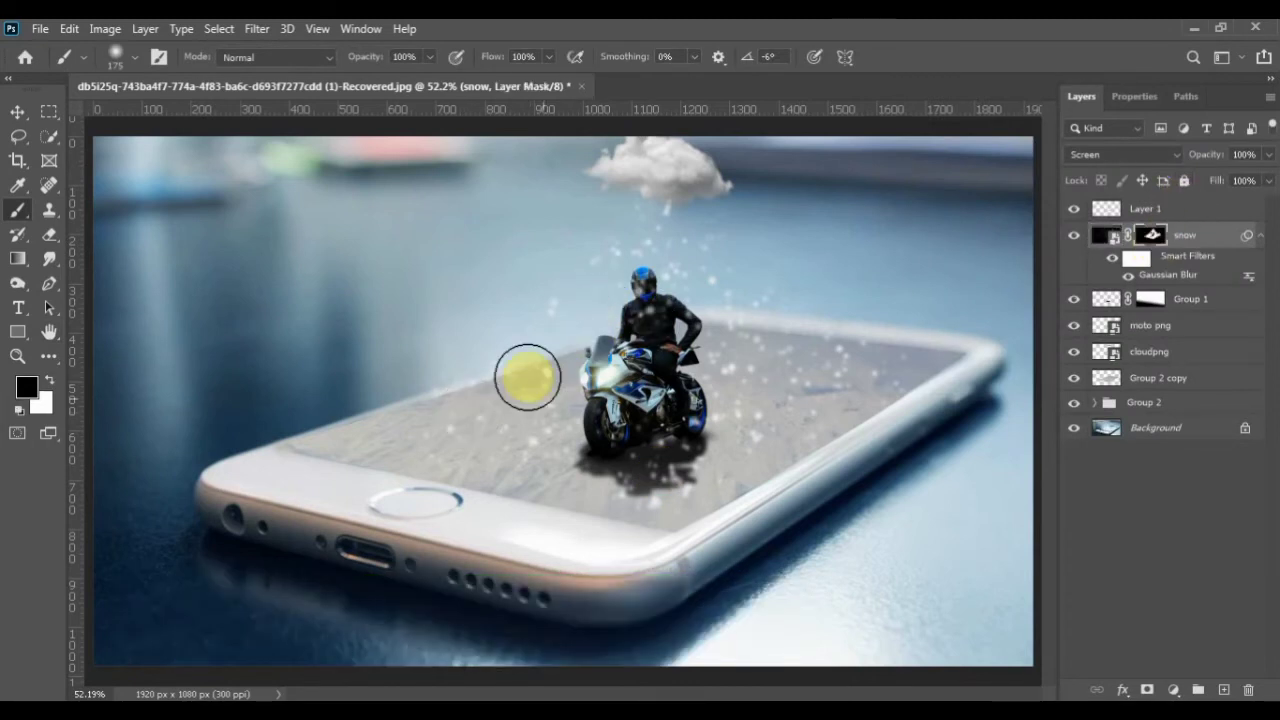
key("x")
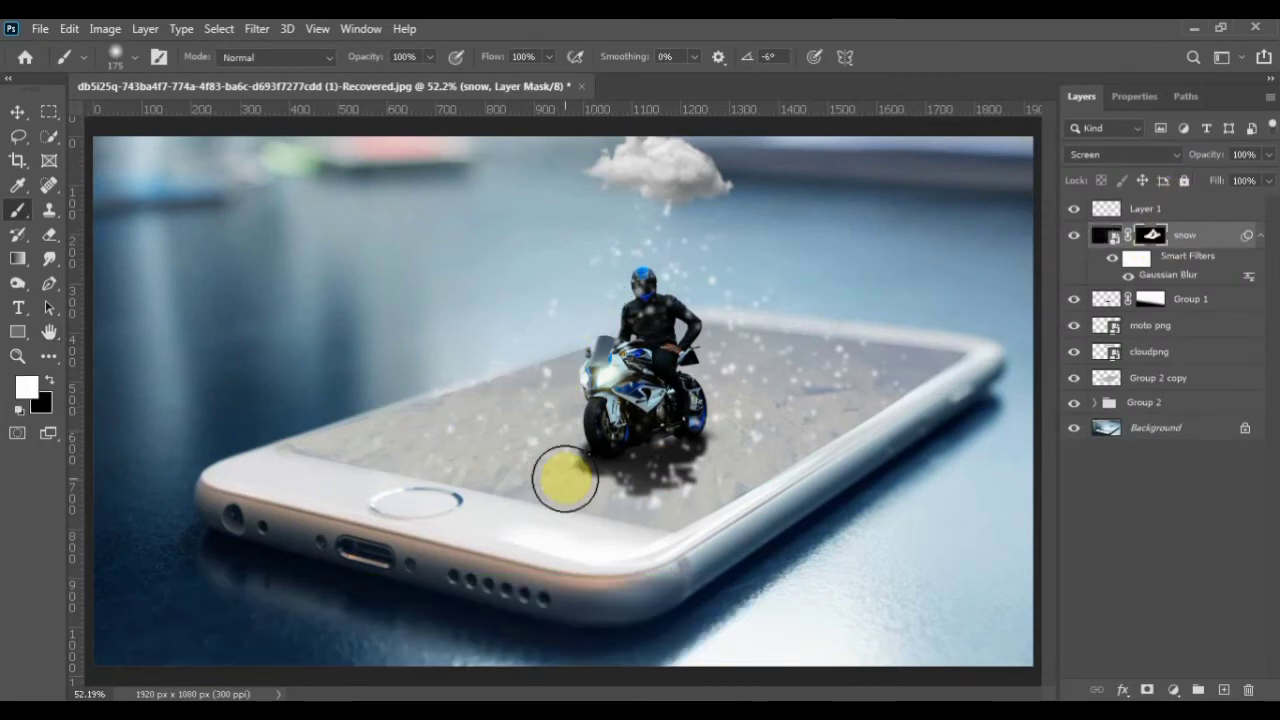
key("x")
left_click(787, 278)
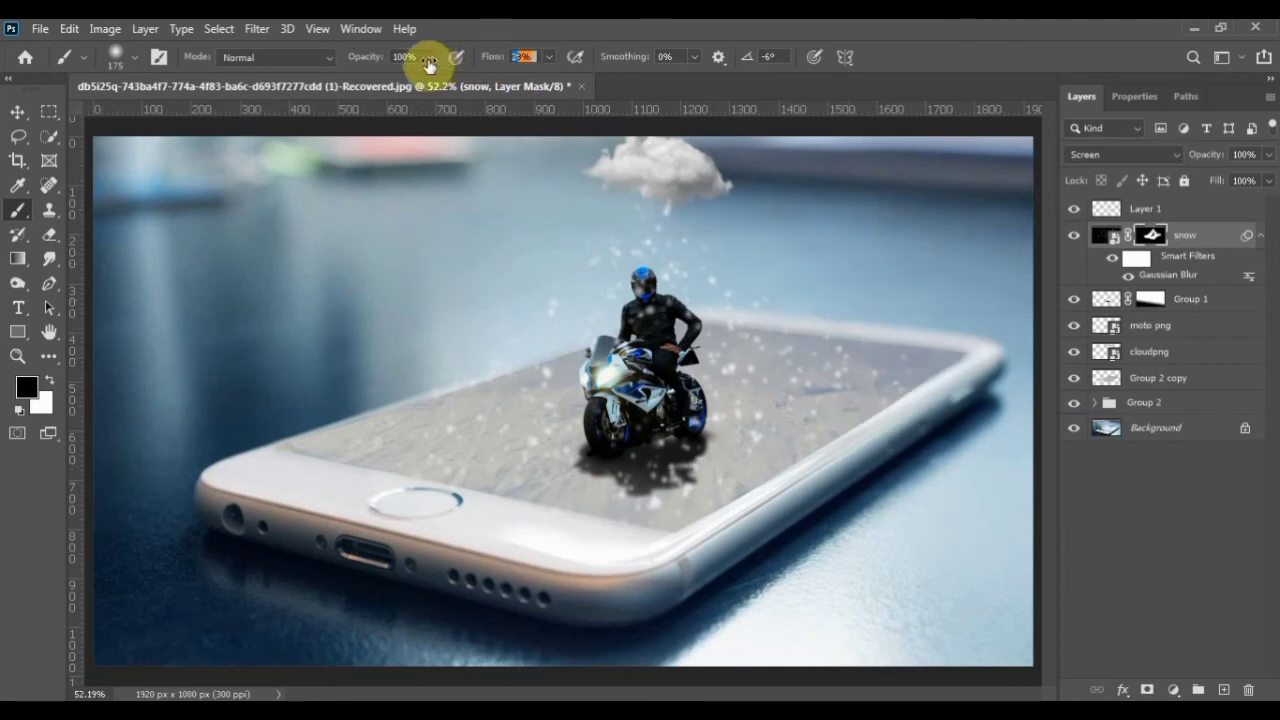
type("8")
key("Return")
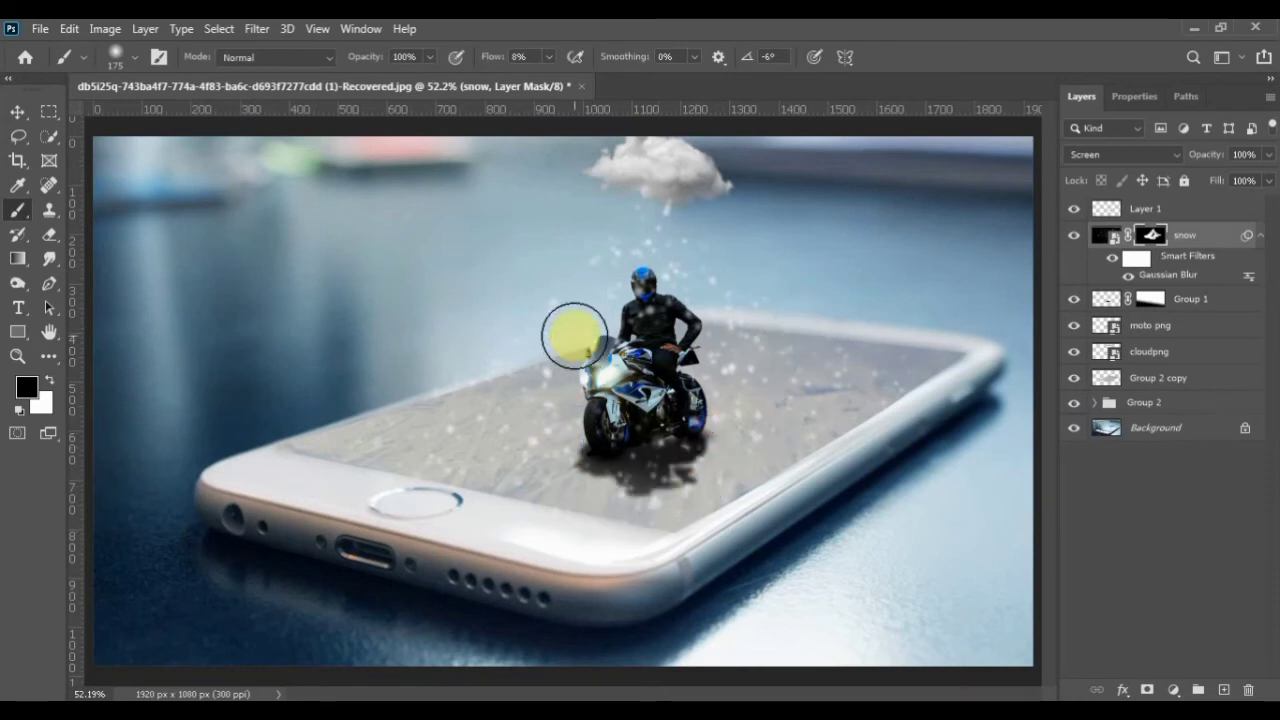
mouse_move(546, 309)
left_mouse_down()
mouse_move(397, 449)
mouse_move(563, 397)
mouse_move(663, 409)
mouse_move(659, 252)
left_mouse_up()
left_click_drag(645, 305, 638, 382)
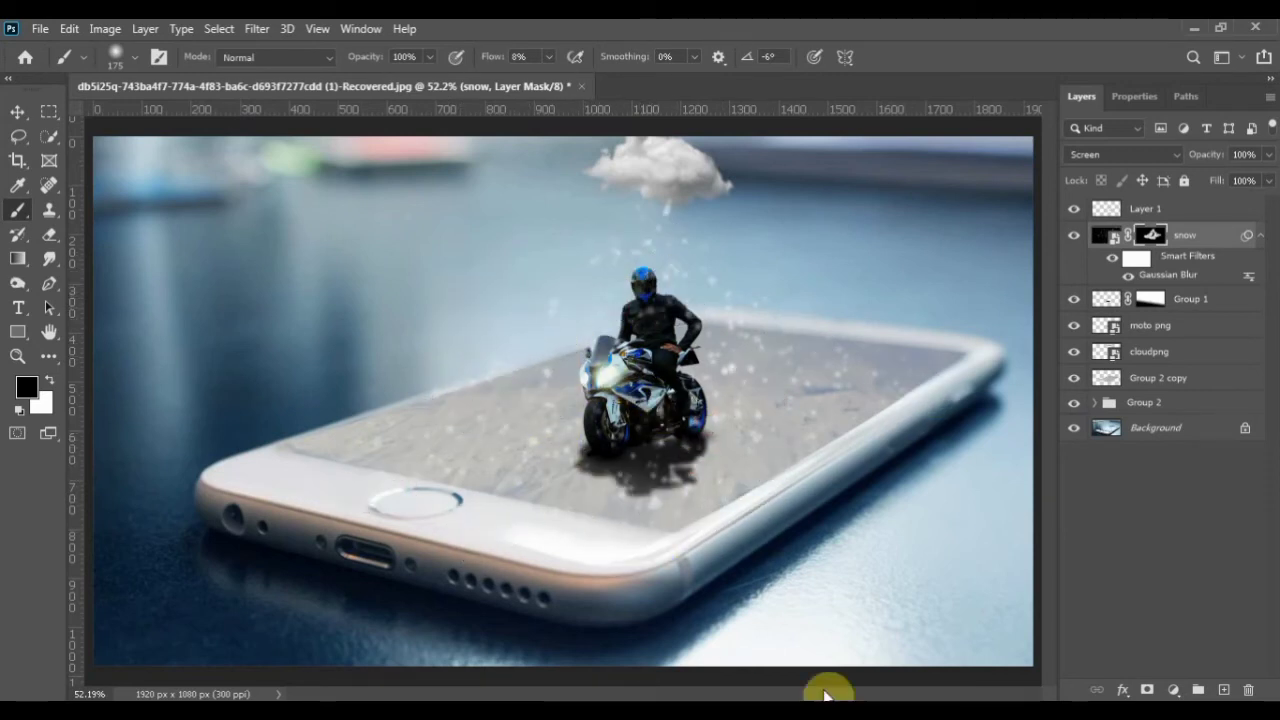
left_click(1221, 213)
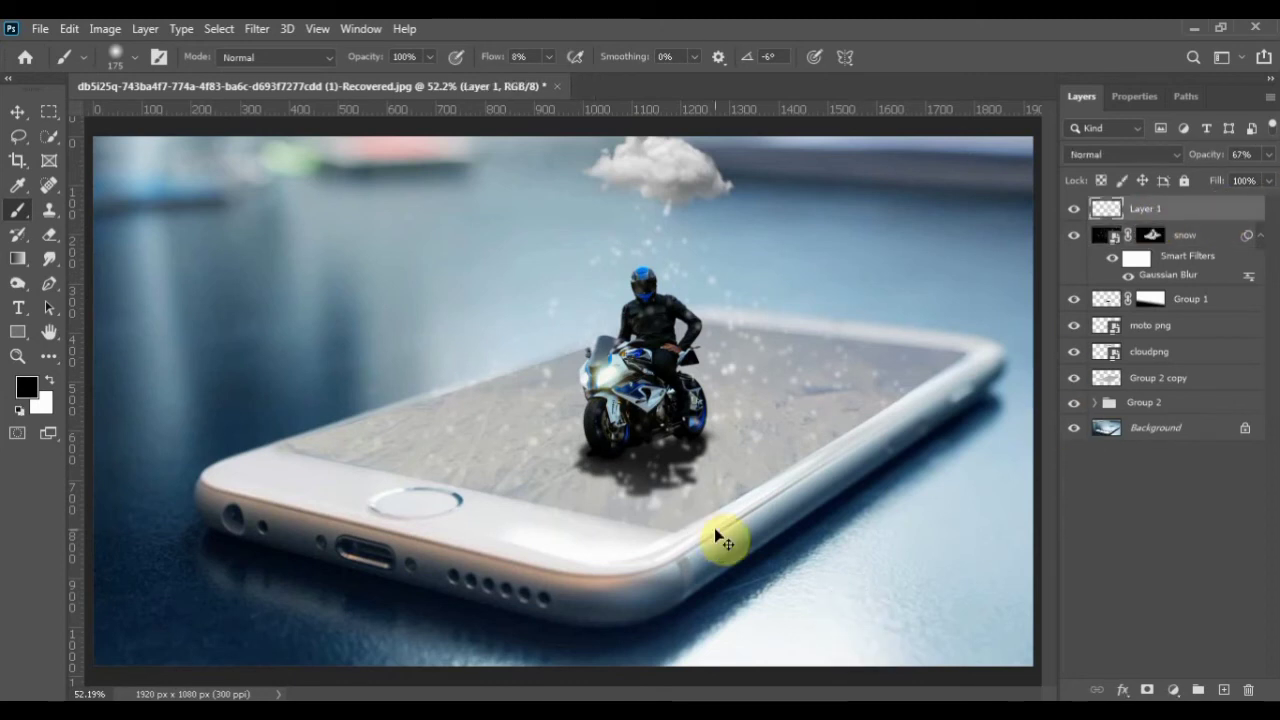
key("ctrl+alt+shift+e")
left_click(257, 28)
left_click(275, 85)
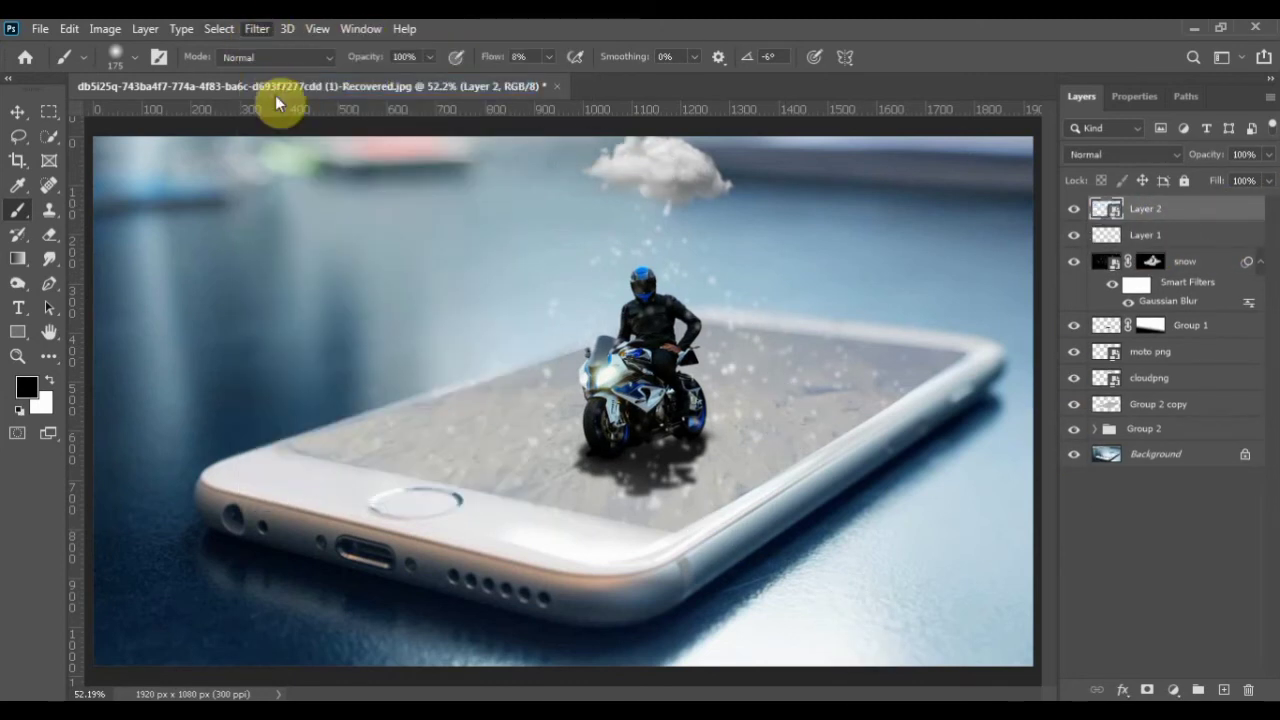
left_click_drag(1211, 208, 1248, 690)
Add a Color Balance adjustment clipped to moto png with midtones at Cyan-Red -12, Magenta-Green +7 and Yellow-Blue +20.
left_click(1170, 328)
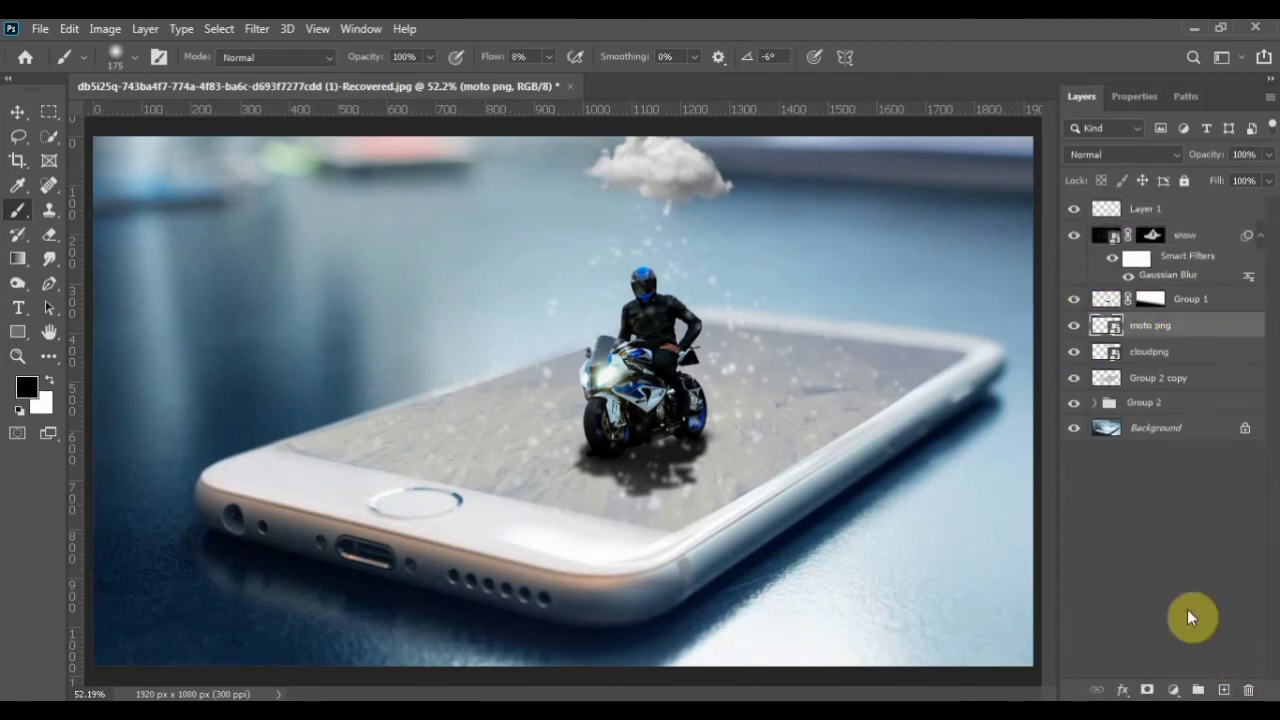
left_click(1183, 688)
left_click(1122, 517)
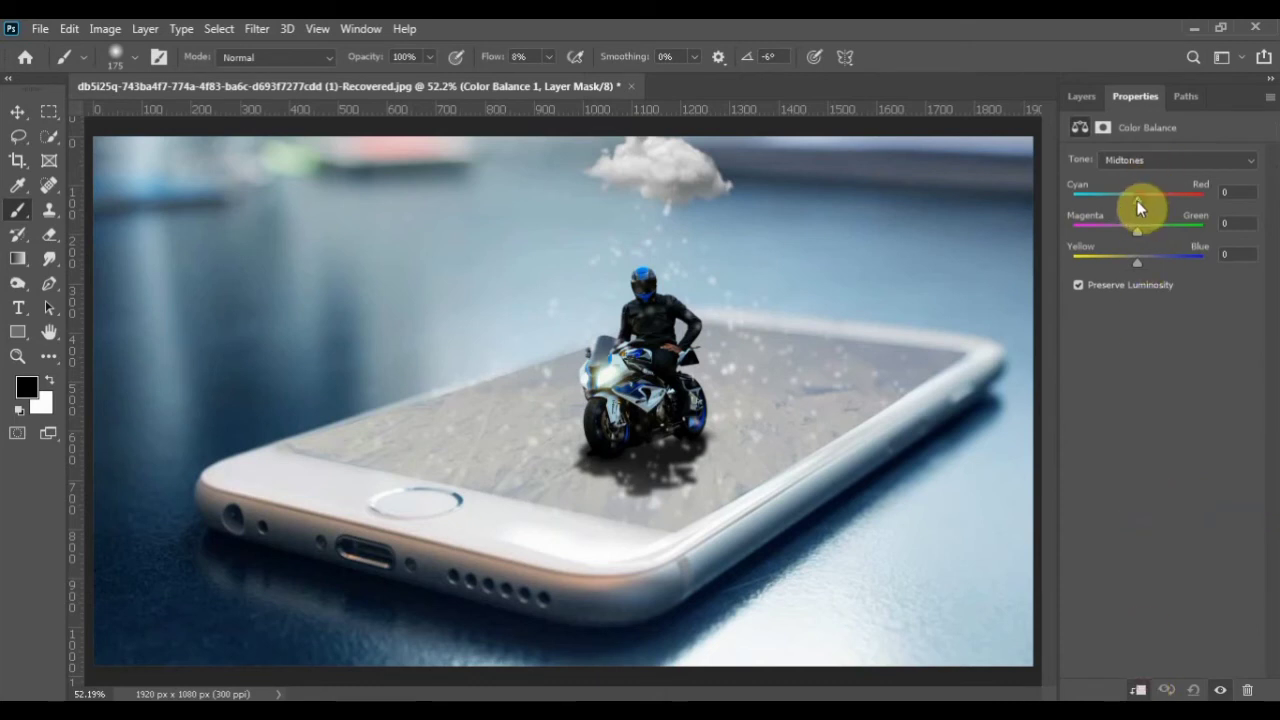
left_click_drag(1136, 200, 1130, 200)
left_click_drag(1137, 262, 1143, 233)
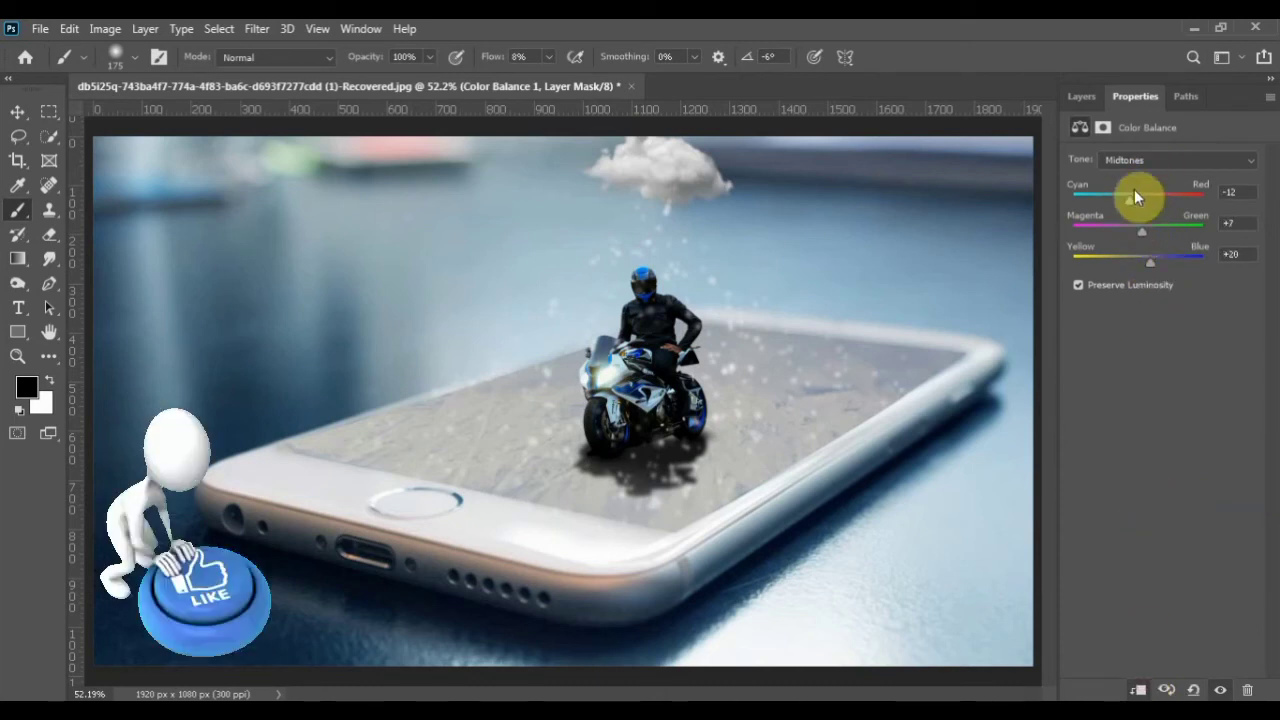
left_click(1081, 96)
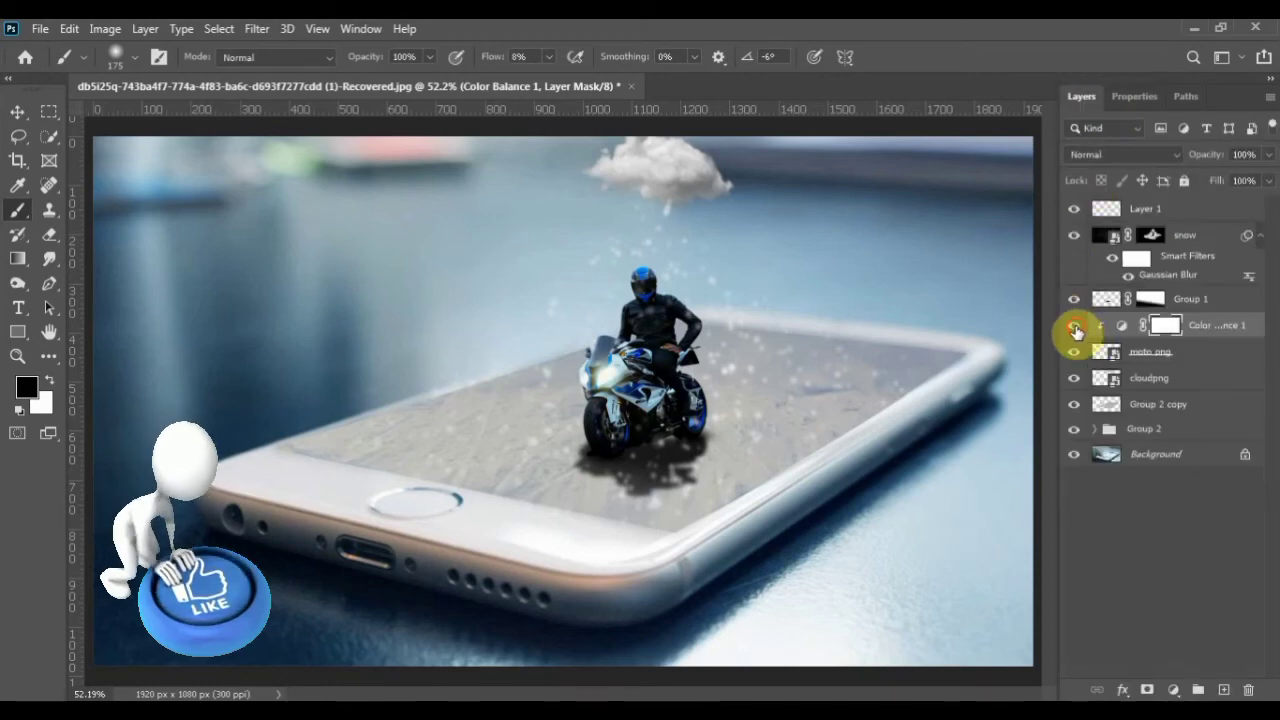
Stamp all visible layers into a new layer above Layer 1 and convert it for smart filters.
left_click(1202, 214)
key("ctrl+alt+shift+e")
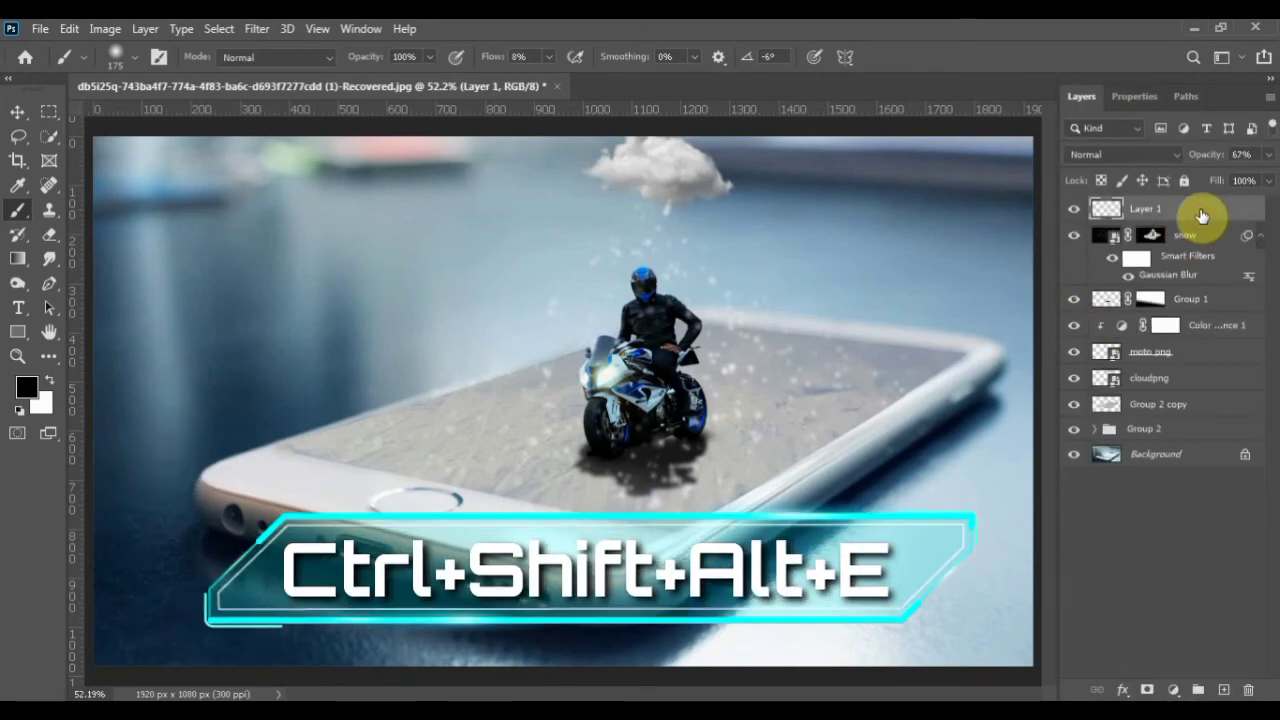
left_click(257, 28)
left_click(258, 85)
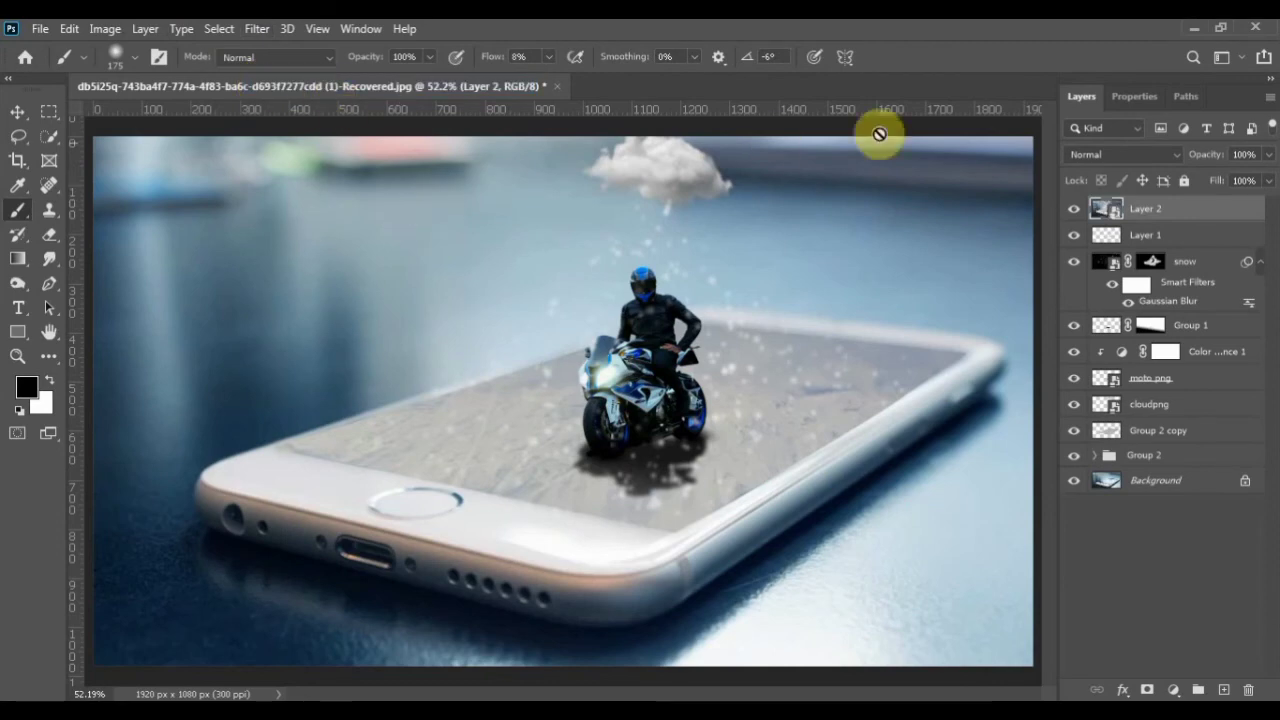
Grade Layer 2 with the Camera Raw Filter: Temperature -12, Tint +3, Exposure +0.15, Contrast +13, Highlights -6, Clarity +13 and Dehaze +9.
left_click(255, 29)
left_click(350, 164)
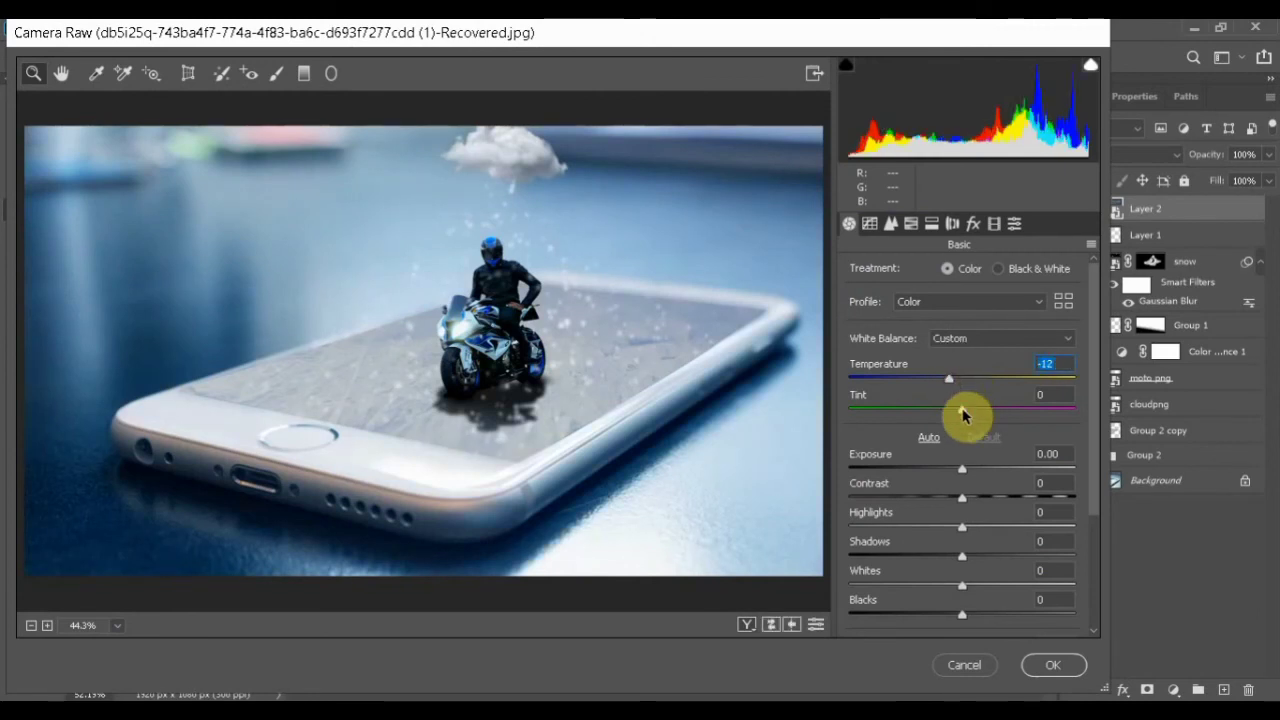
left_click_drag(964, 411, 967, 411)
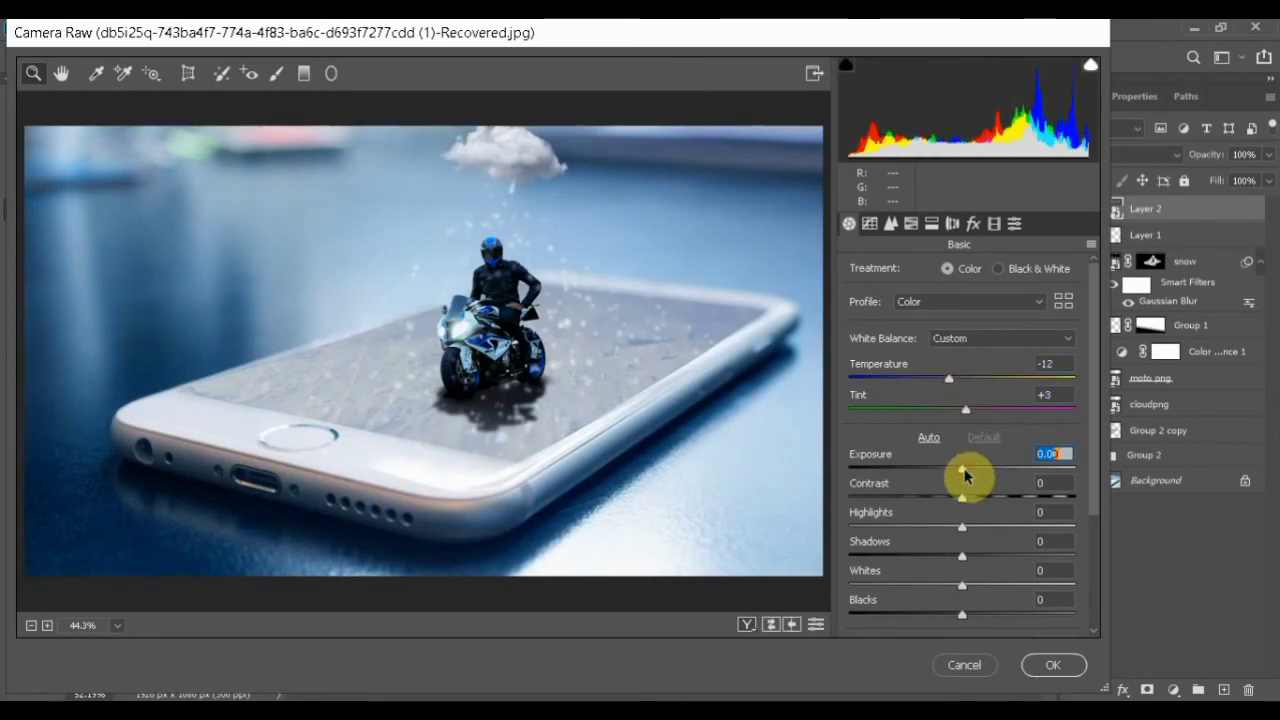
left_click_drag(963, 470, 966, 470)
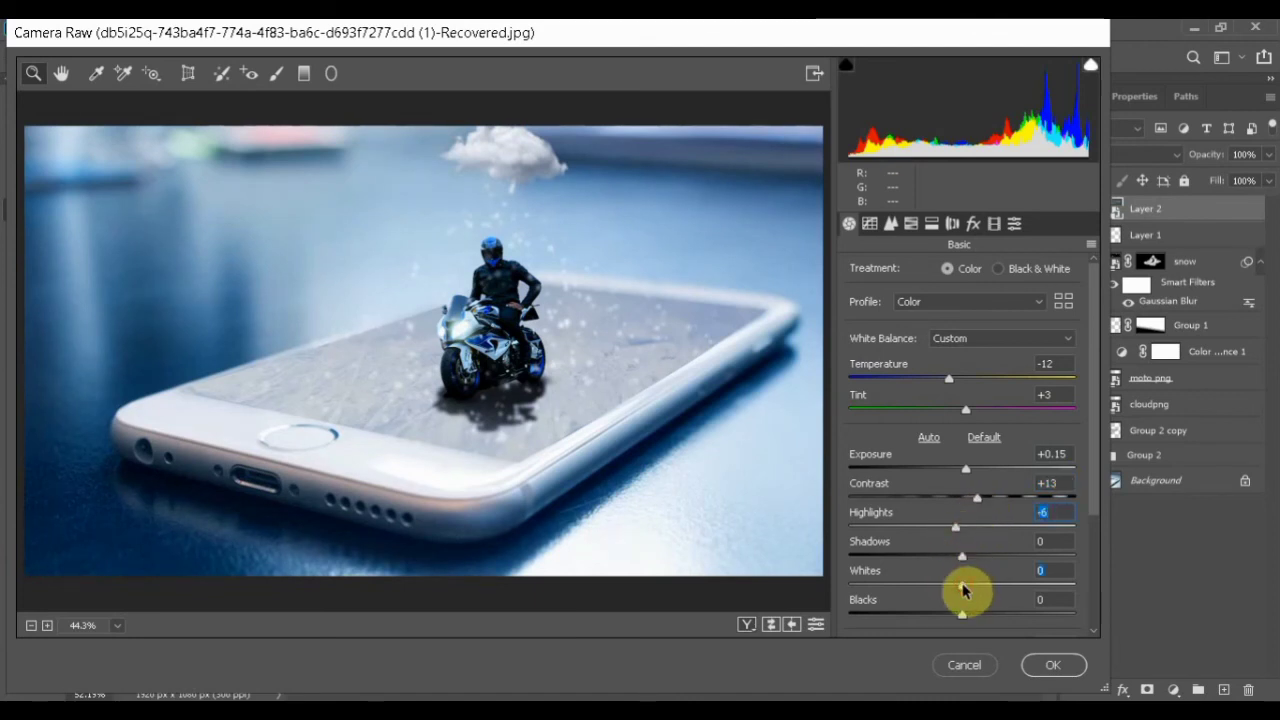
scroll(963, 590, "down", 4)
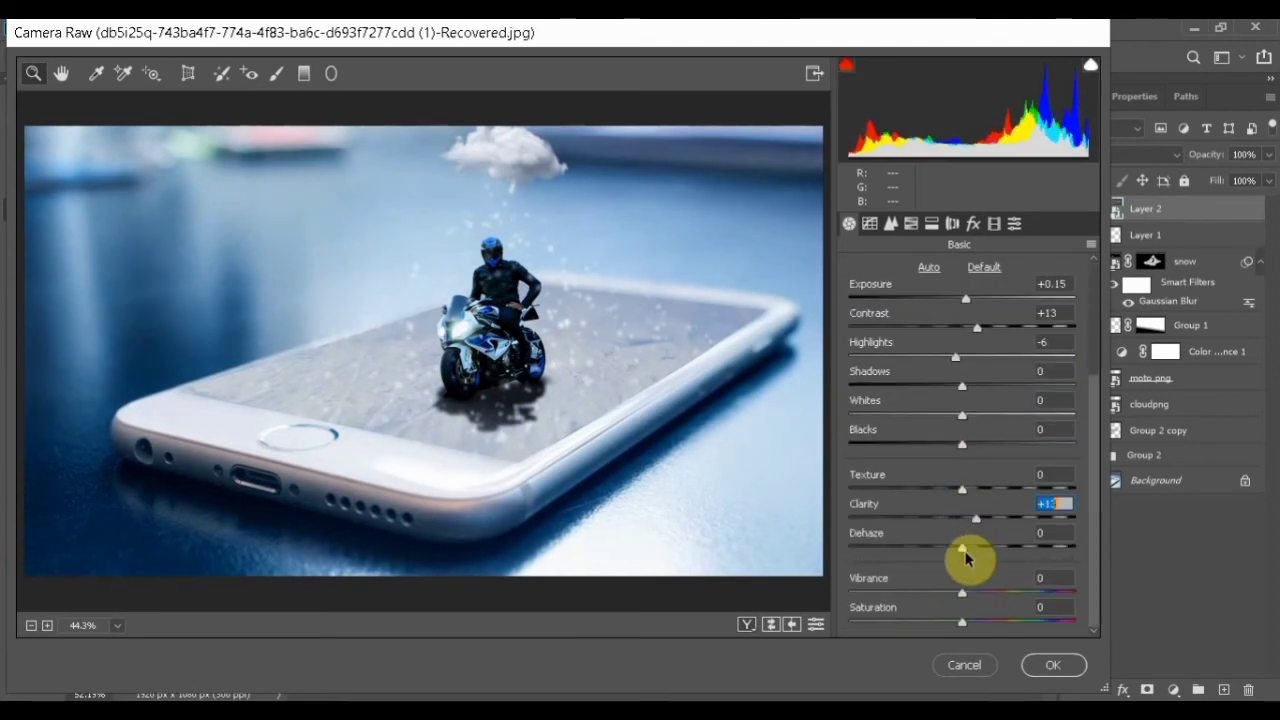
left_click(961, 594)
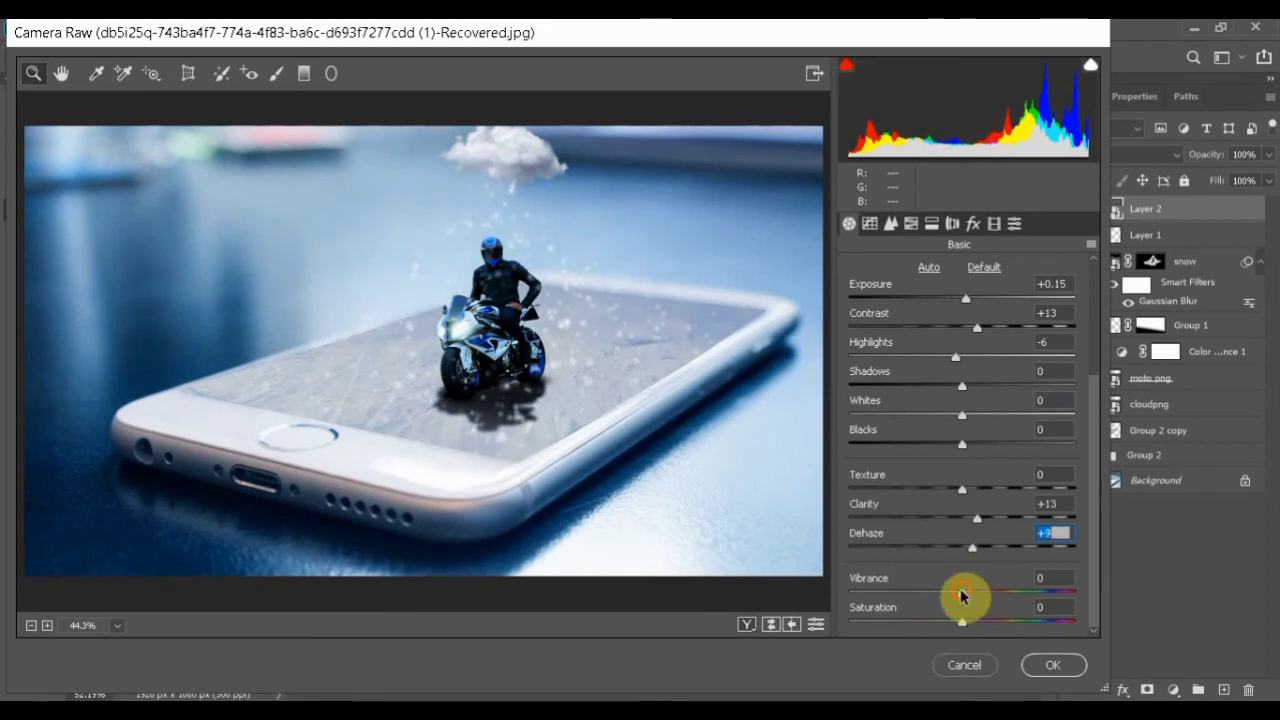
Add a Highlight Priority post-crop vignette with Amount -37, Midpoint 74, Roundness +58 and Feather 100.
left_click(973, 223)
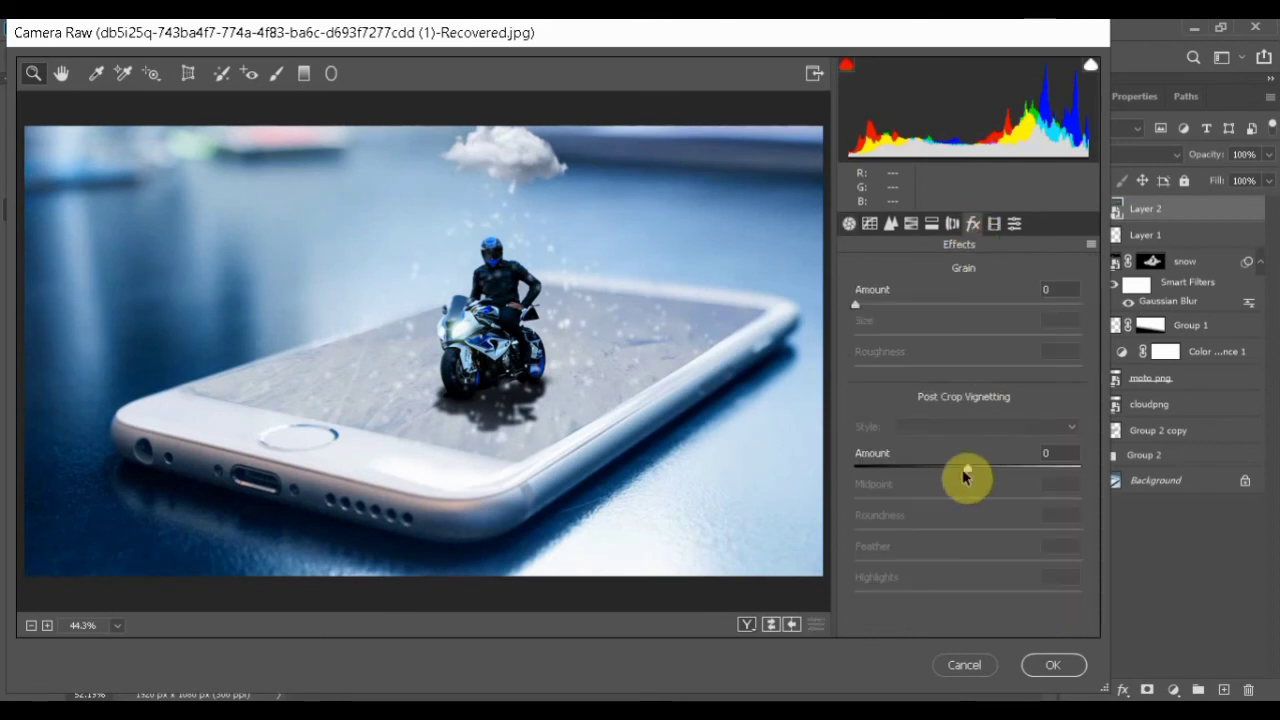
left_click_drag(966, 468, 850, 468)
left_click_drag(968, 565, 820, 543)
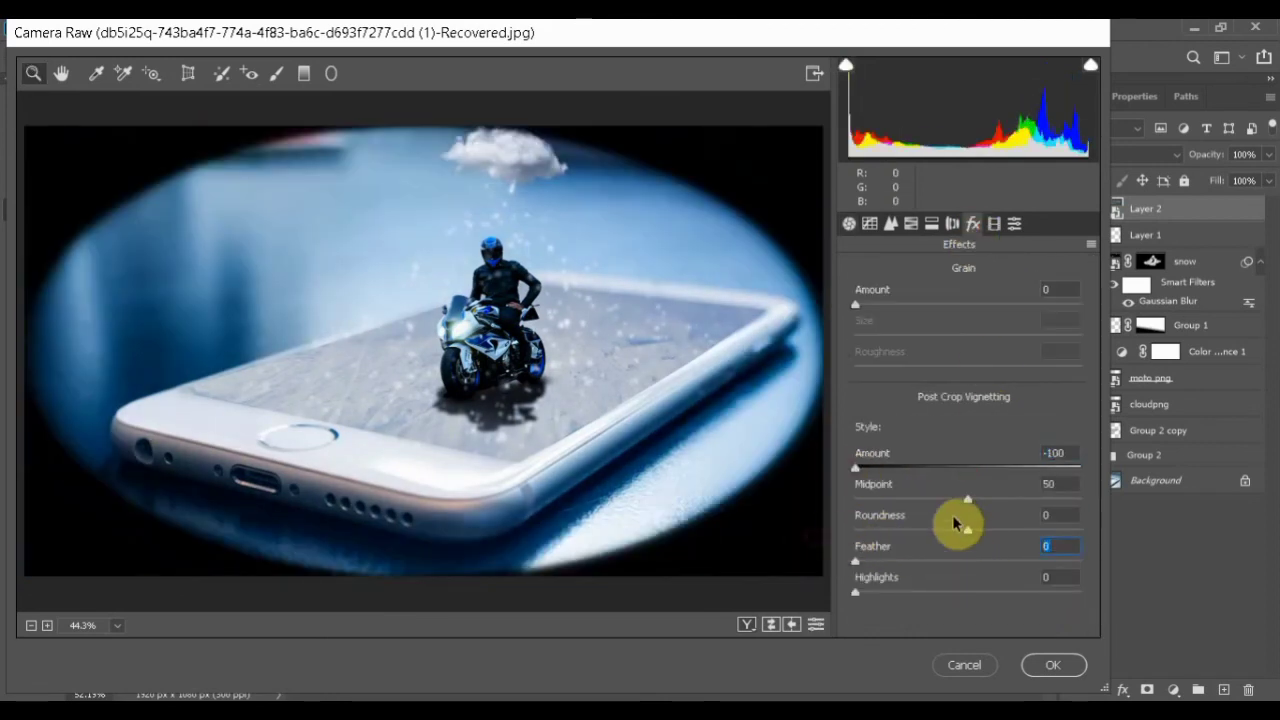
left_click_drag(970, 540, 1030, 538)
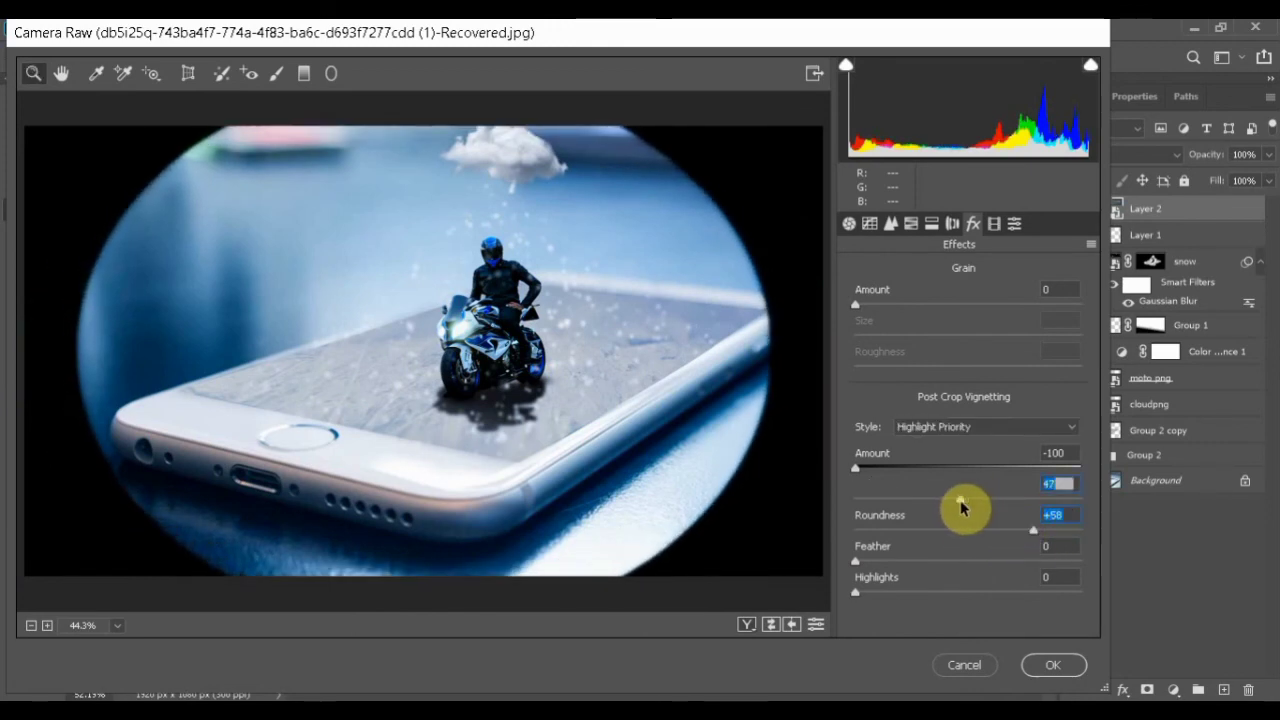
left_click_drag(966, 500, 1029, 514)
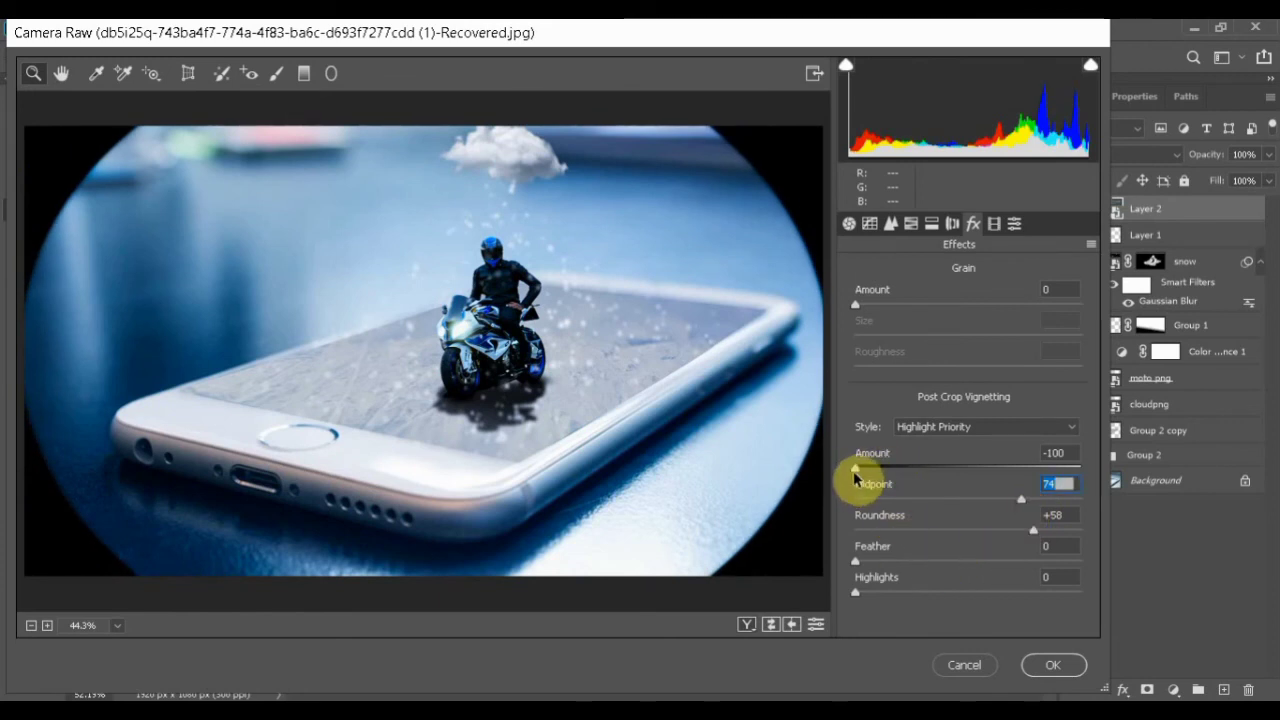
left_click_drag(855, 472, 927, 480)
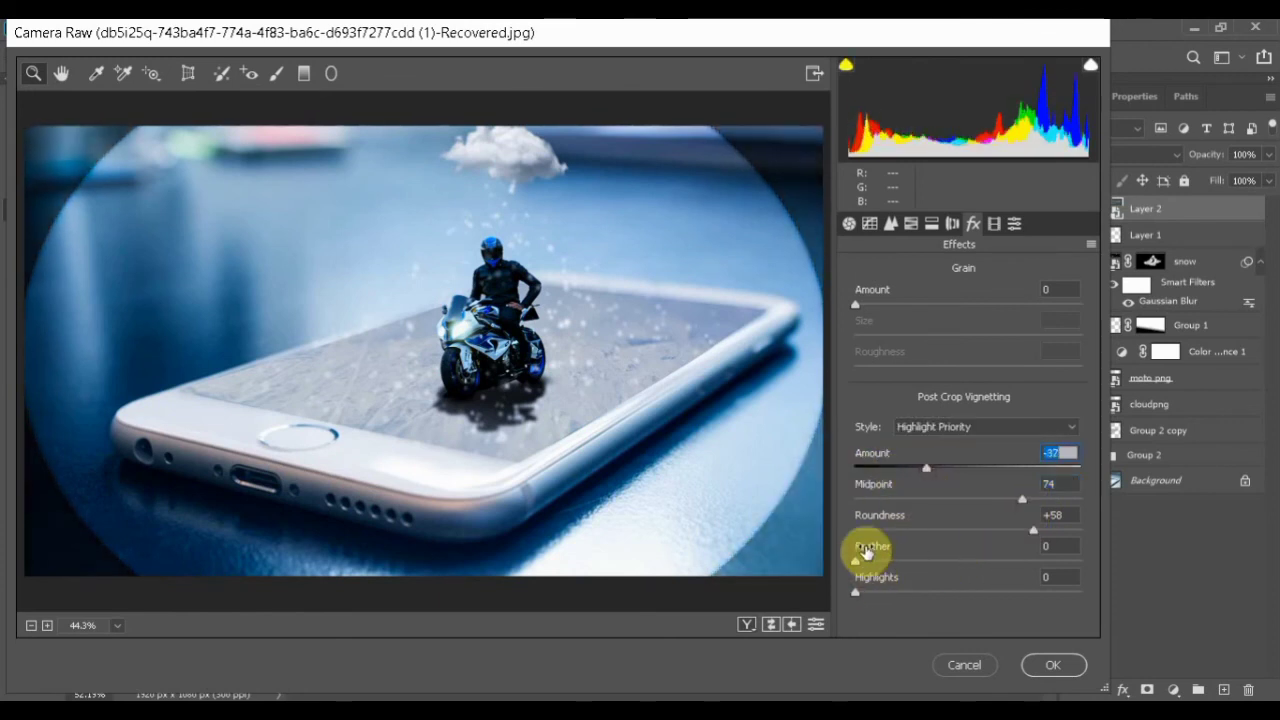
left_click_drag(855, 563, 1080, 566)
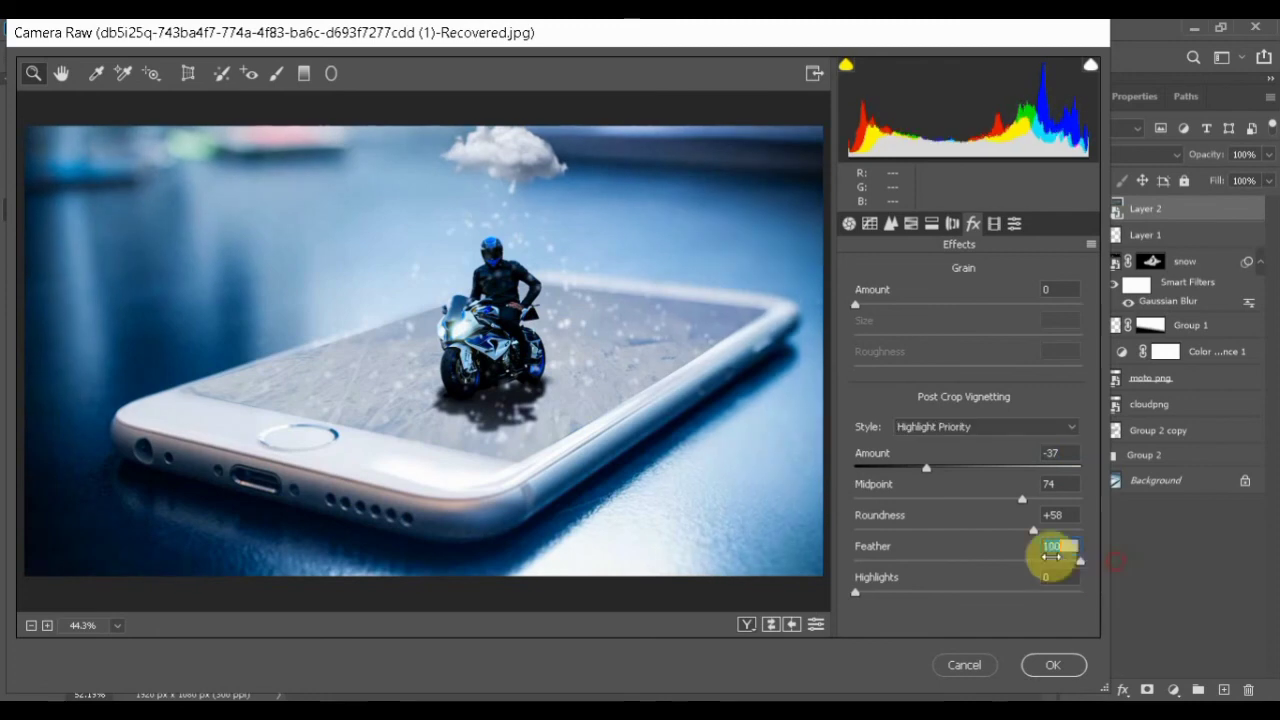
Compare the image before and after the Camera Raw adjustments and apply the filter to Layer 2.
left_click(783, 624)
left_click(783, 624)
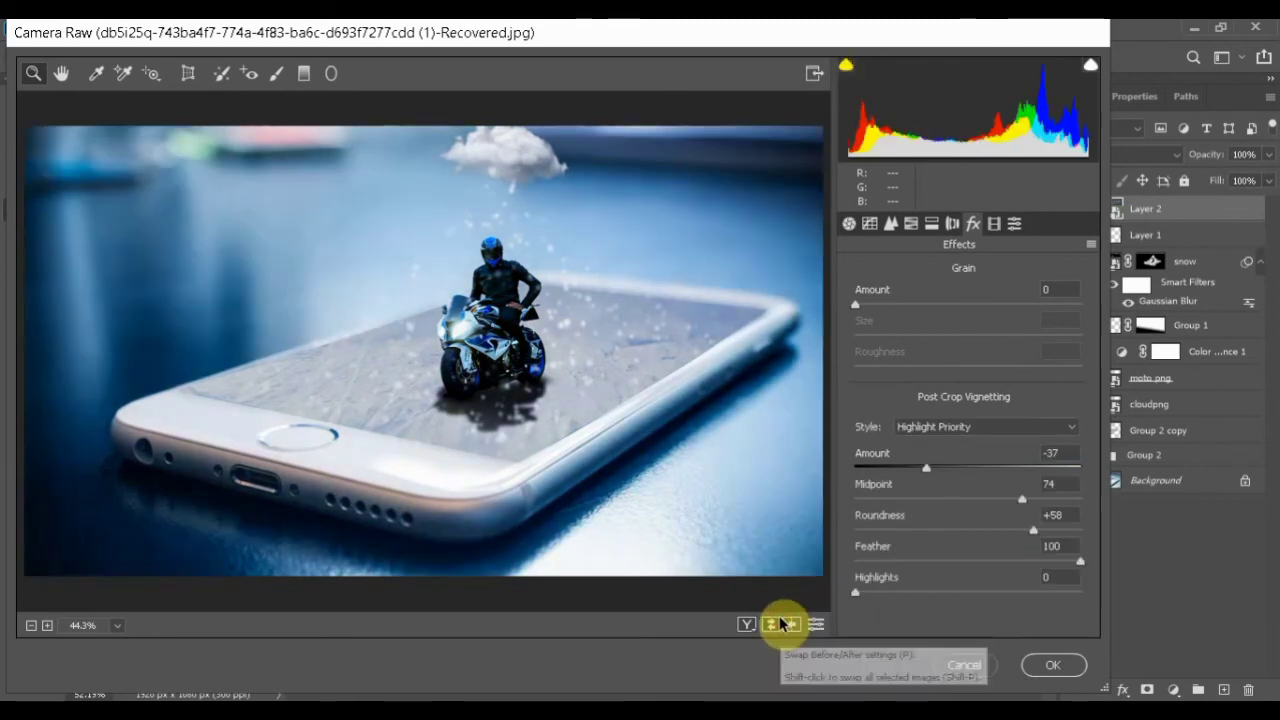
left_click(1062, 665)
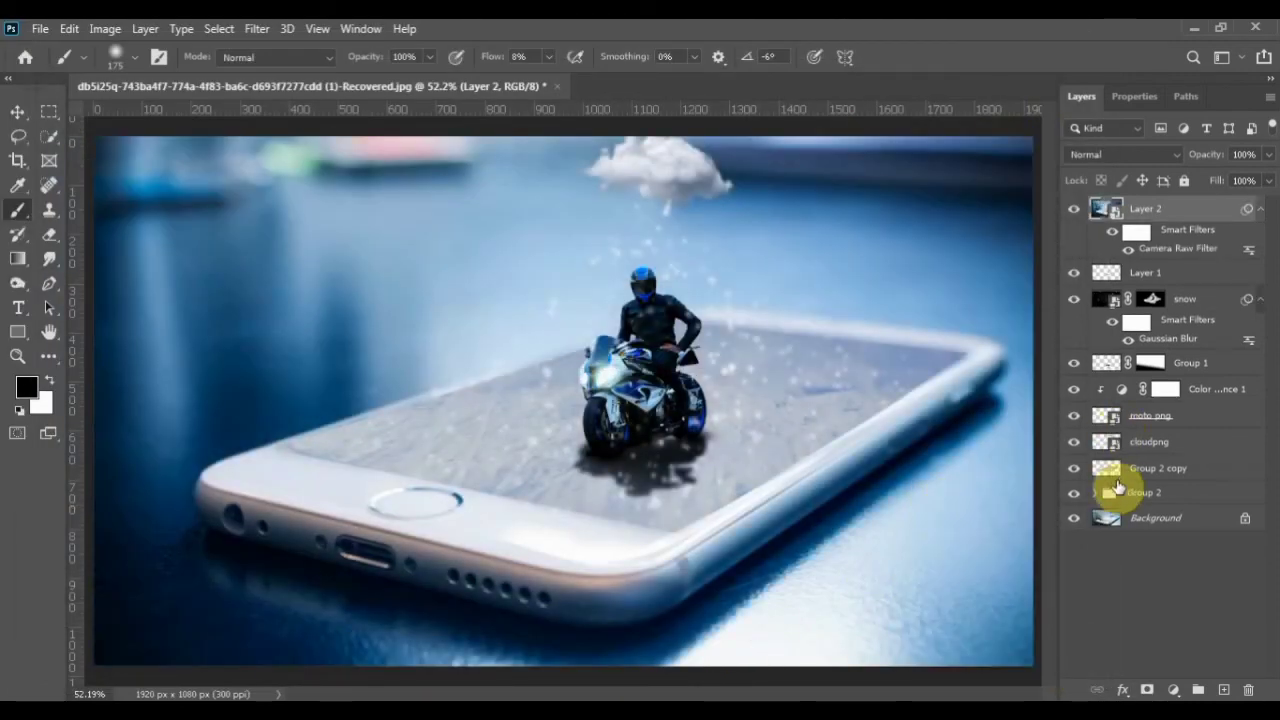
Compare the finished composite with the original Background layer by temporarily hiding all other layers.
left_click(1076, 520, "alt")
left_click(1076, 520, "alt")
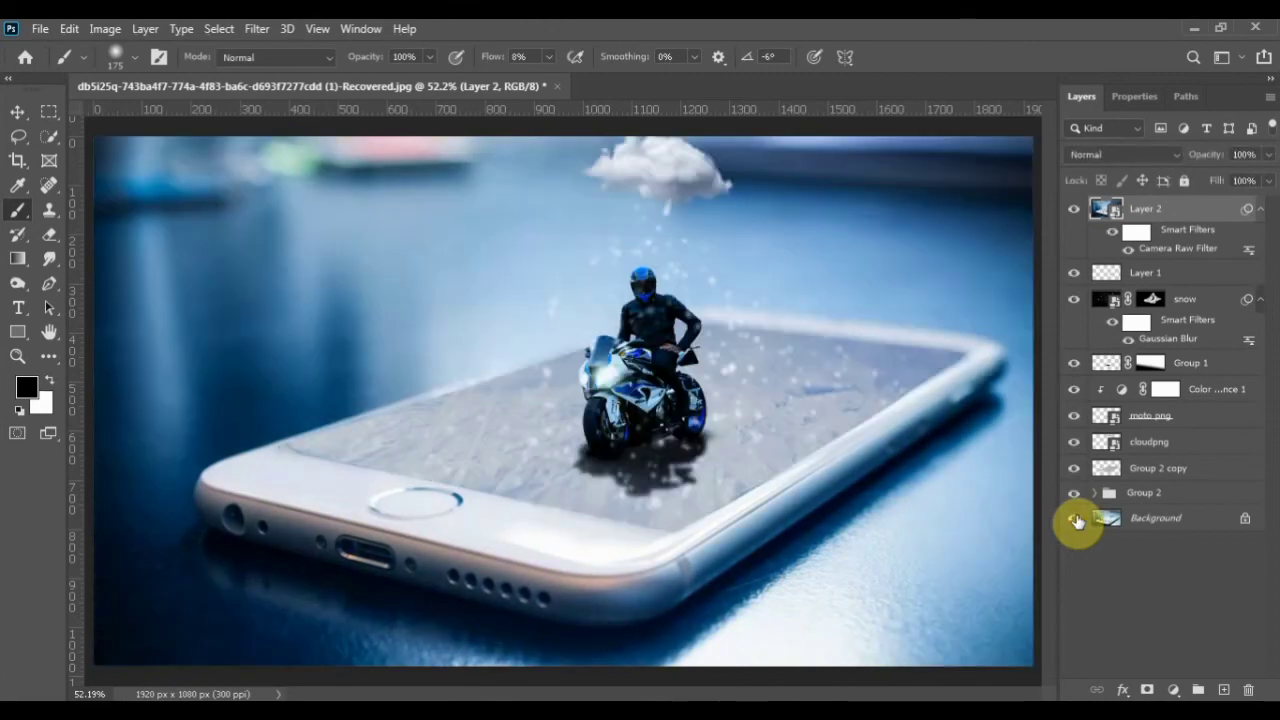
left_click(1076, 520, "alt")
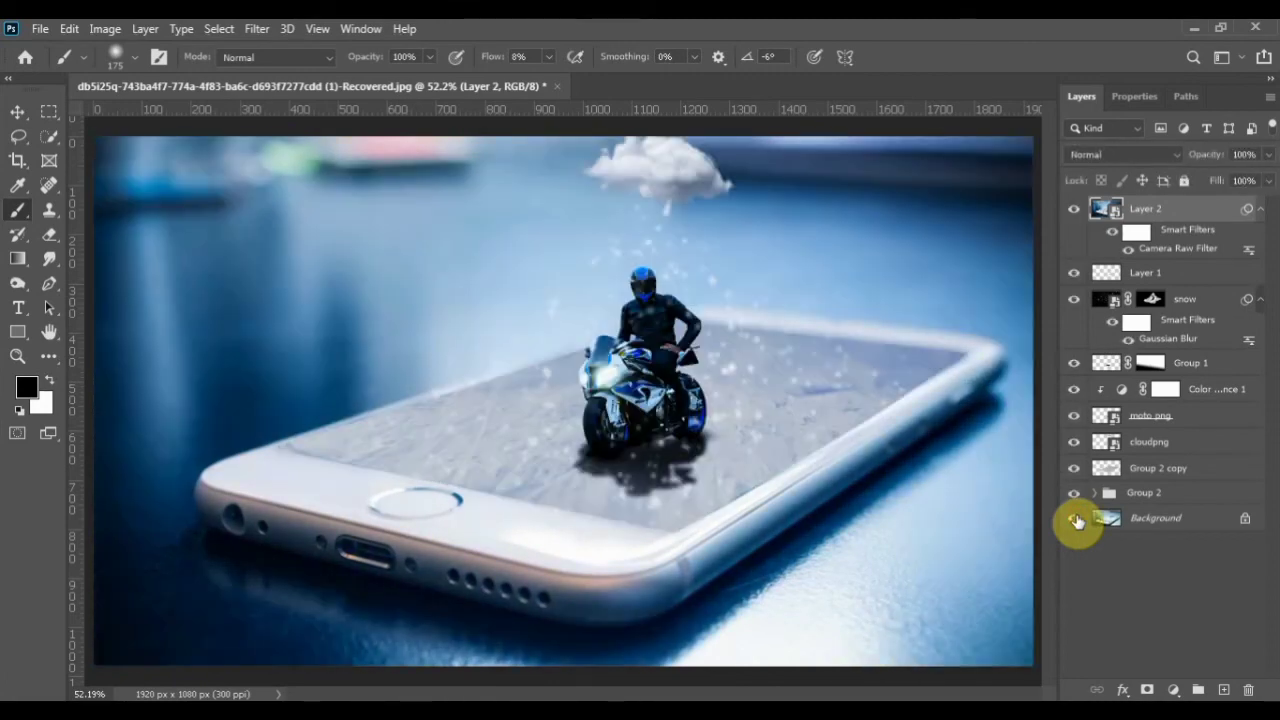